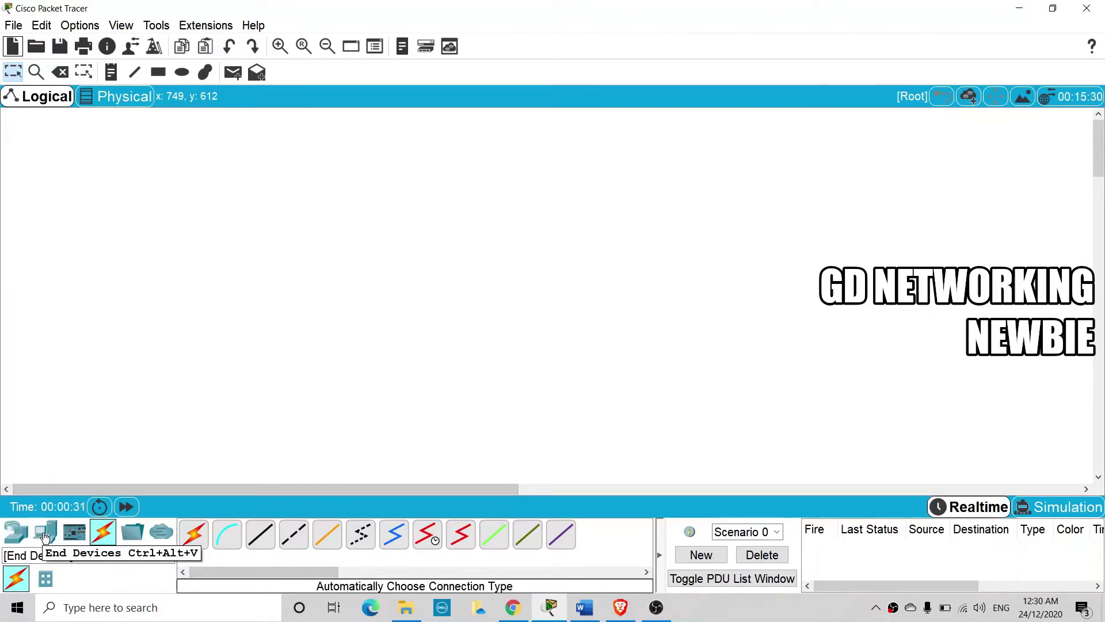
# Place three generic PCs (PC0, PC1, PC2) in a column on the left of the canvas
pyautogui.click(45, 536)
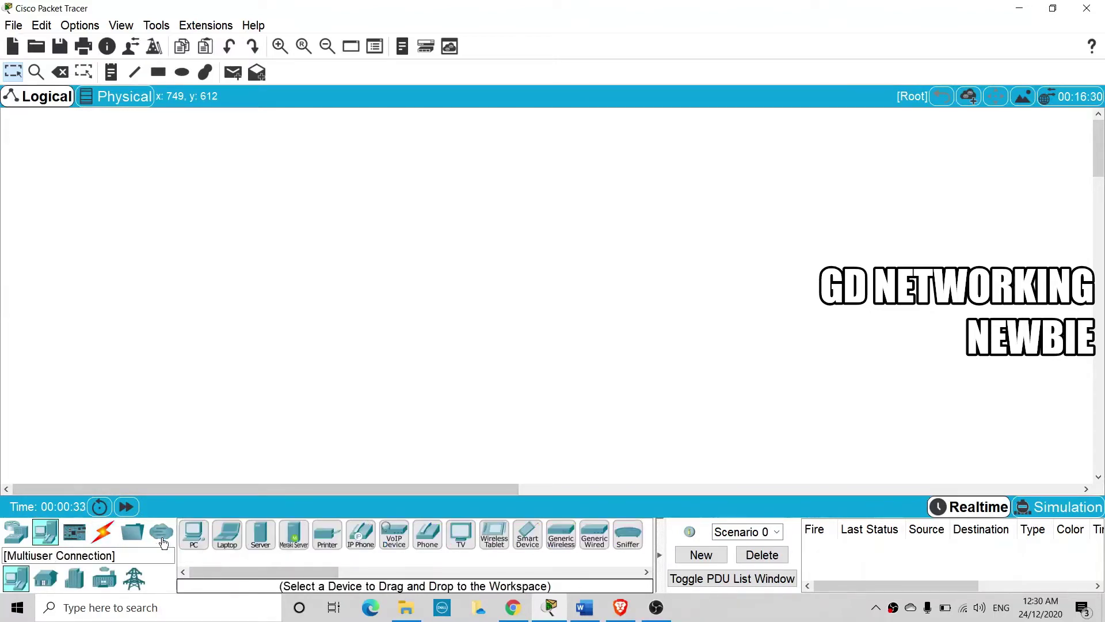
pyautogui.moveTo(184, 535); pyautogui.dragTo(167, 354)
pyautogui.click(157, 243)
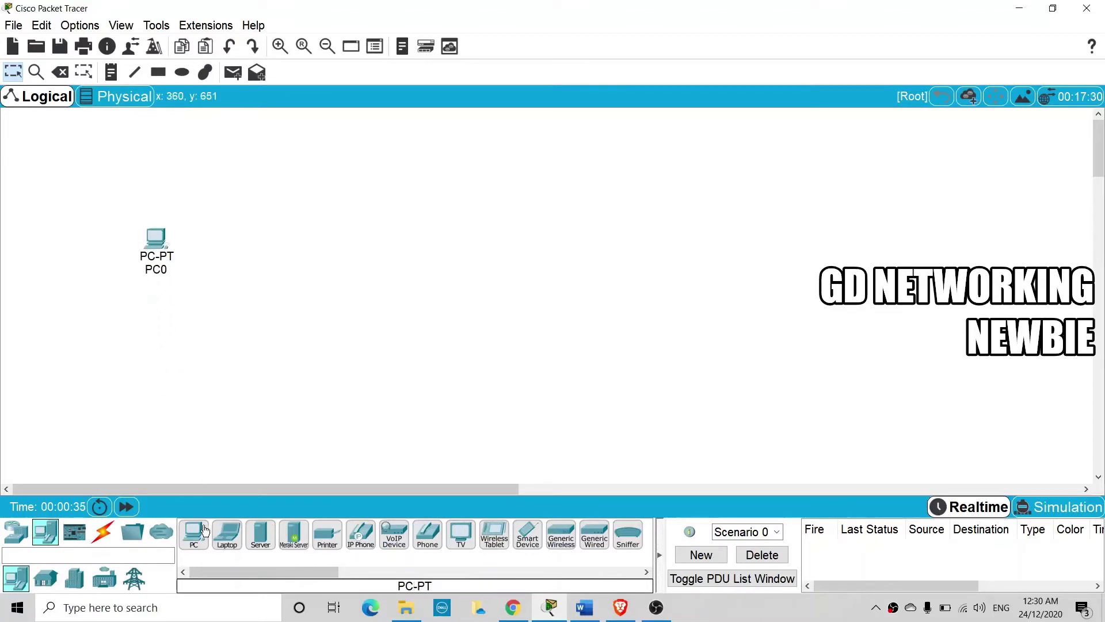
pyautogui.click(194, 535)
pyautogui.click(153, 316)
pyautogui.click(194, 535)
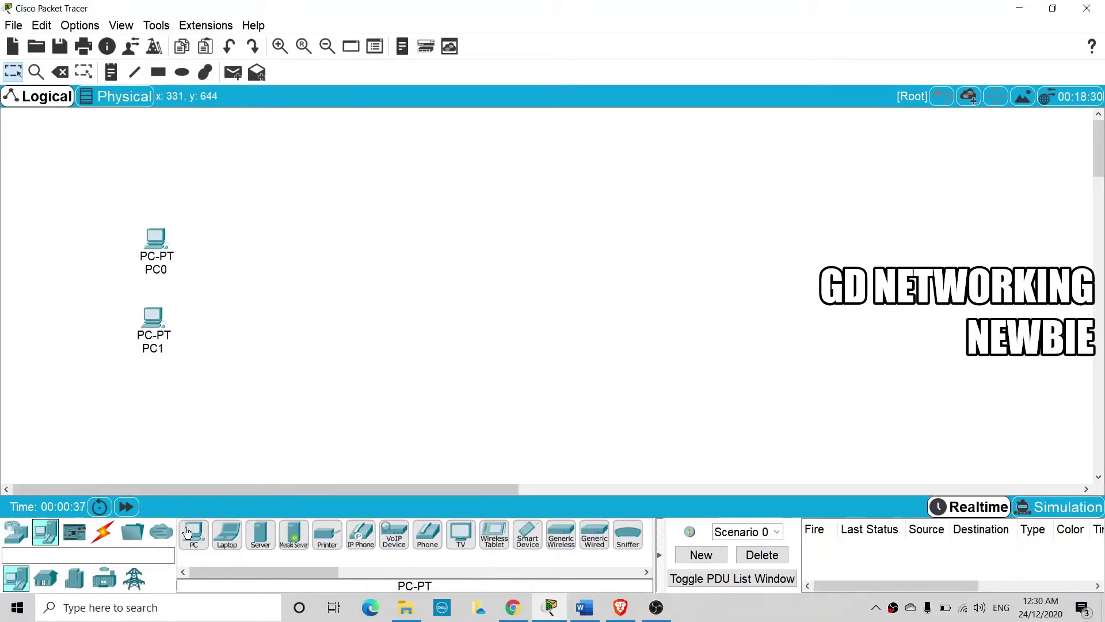
pyautogui.click(150, 388)
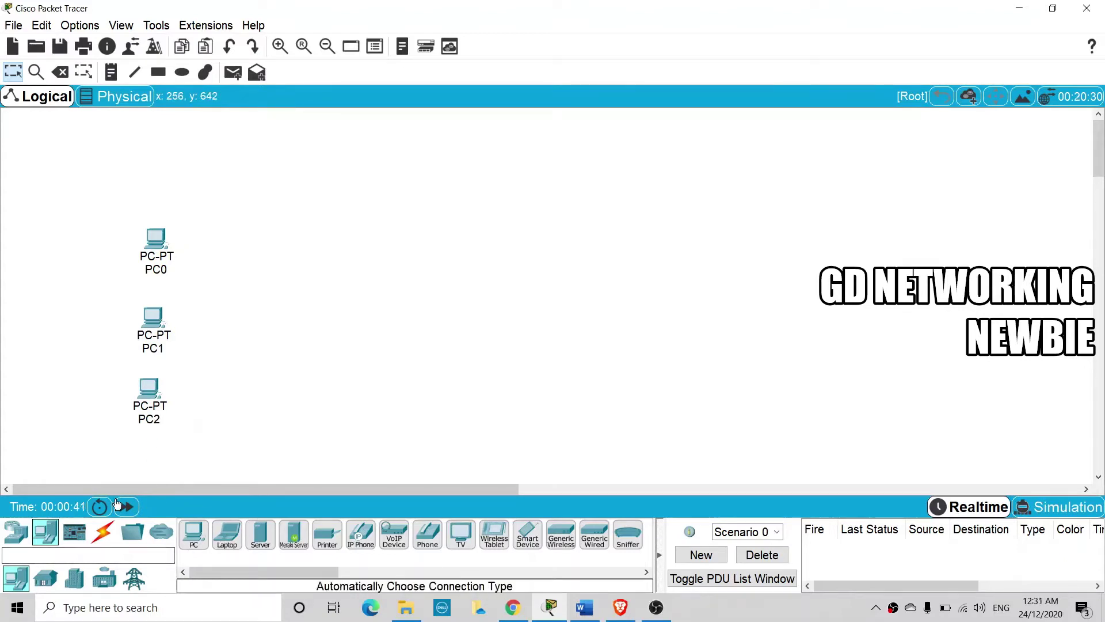
# Add a 2960 switch right of the PCs and a server on the right side
pyautogui.click(26, 538)
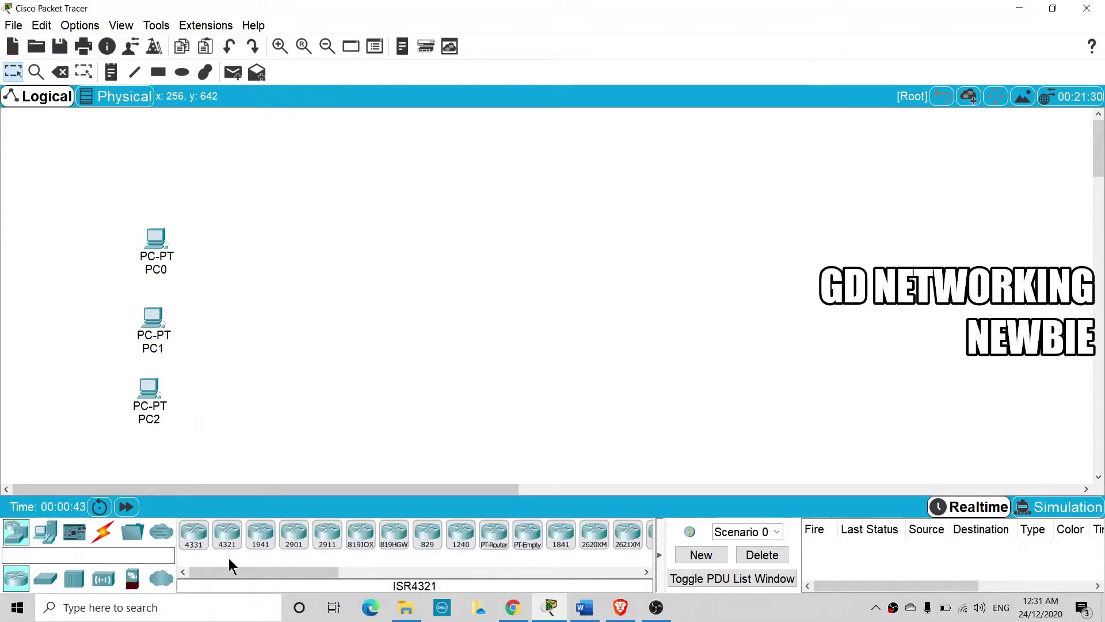
pyautogui.moveTo(46, 578); pyautogui.dragTo(307, 334)
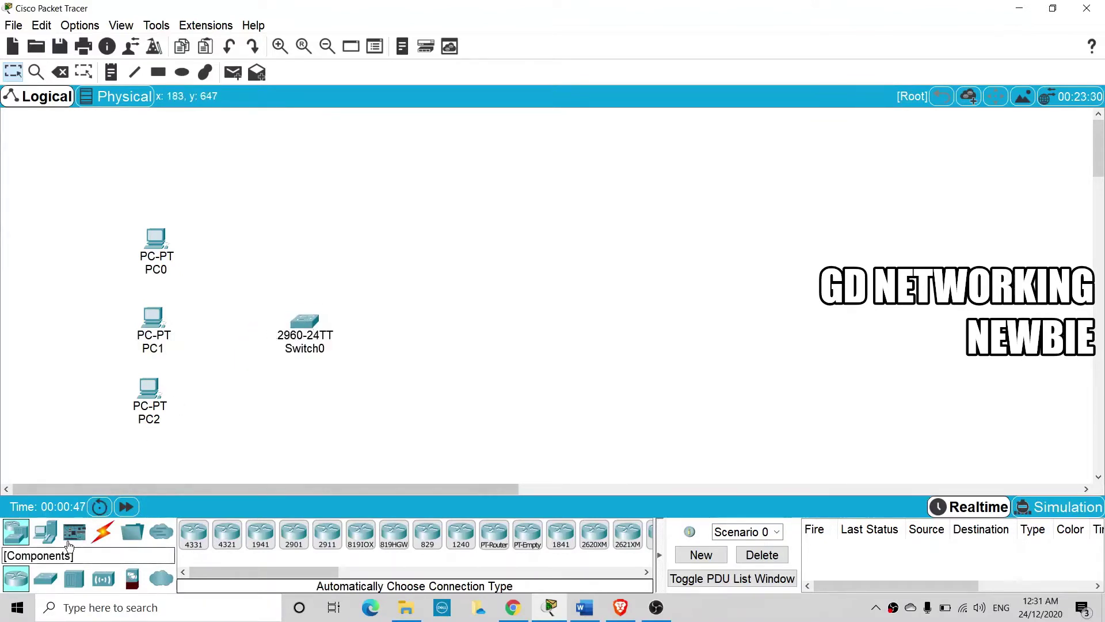
pyautogui.click(60, 542)
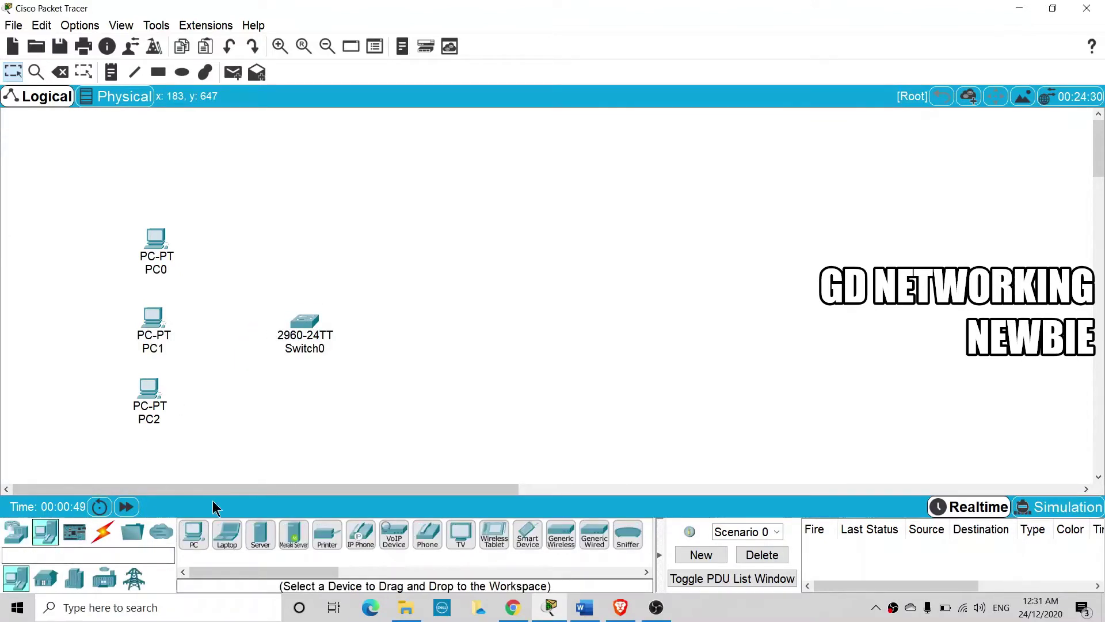
pyautogui.moveTo(261, 534); pyautogui.dragTo(371, 502)
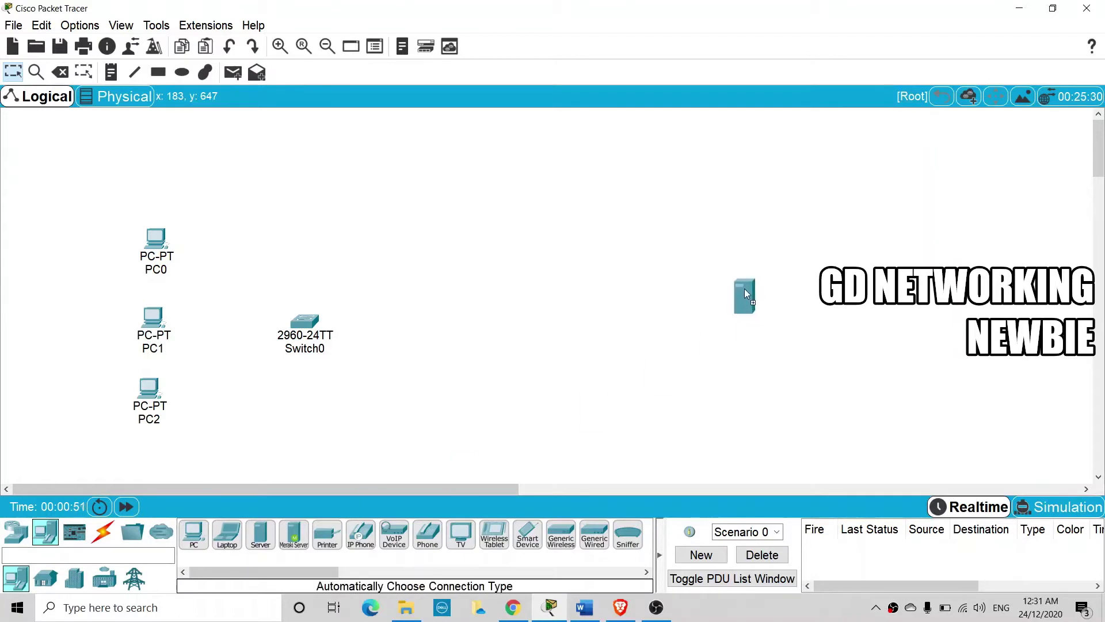
pyautogui.moveTo(744, 292); pyautogui.dragTo(743, 292)
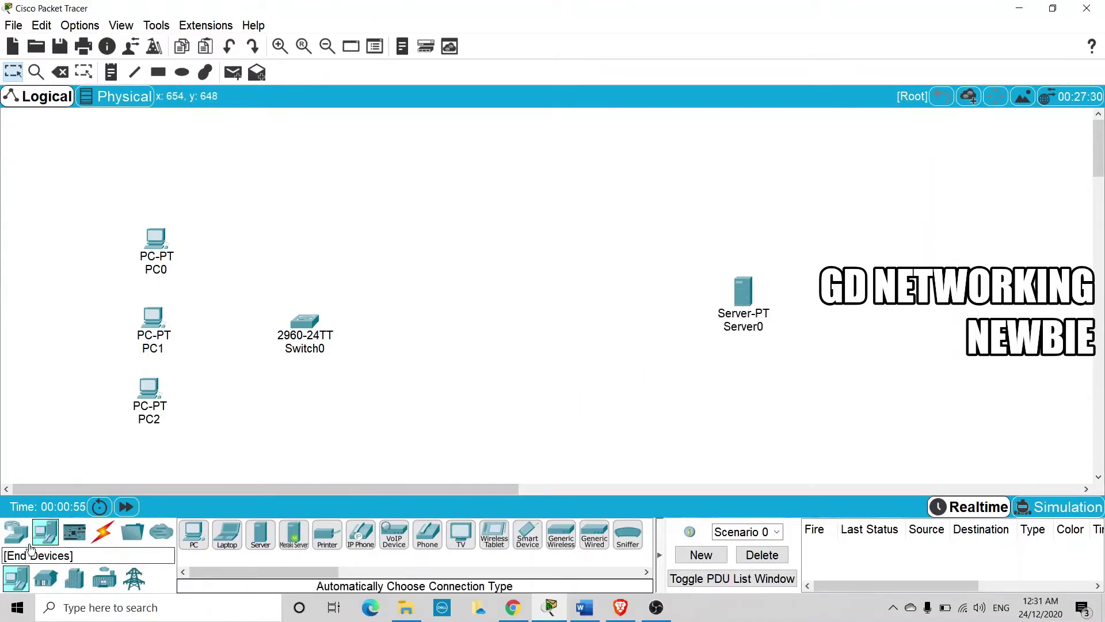
# Add a second 2960 switch beside the server and an ISR4321 router above the middle
pyautogui.click(16, 531)
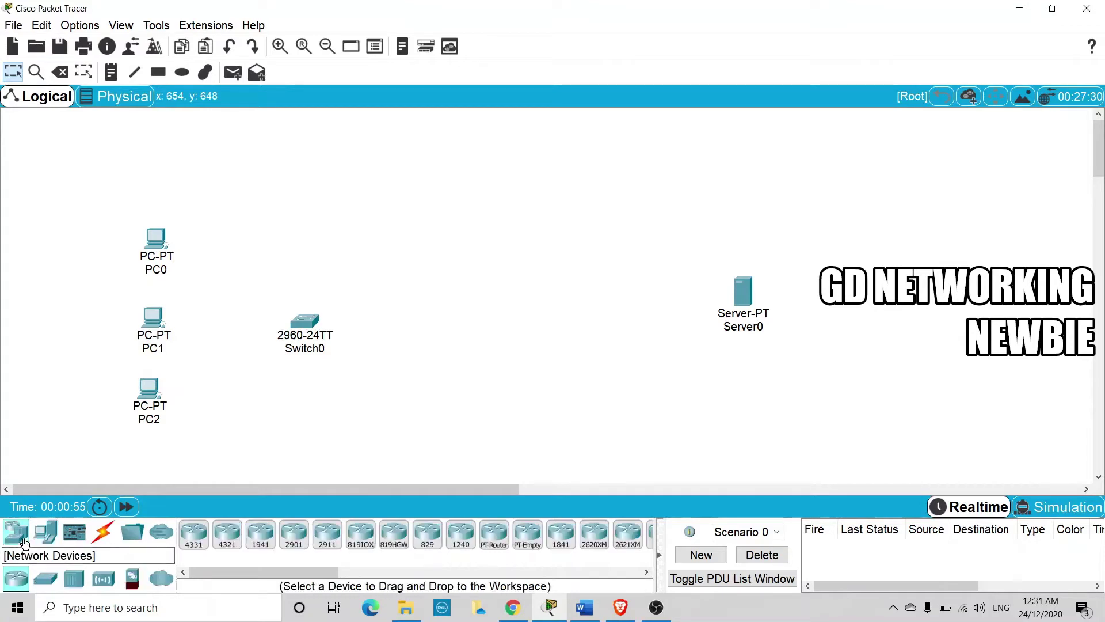
pyautogui.click(46, 578)
pyautogui.moveTo(261, 536); pyautogui.dragTo(605, 321)
pyautogui.moveTo(307, 327); pyautogui.dragTo(306, 316)
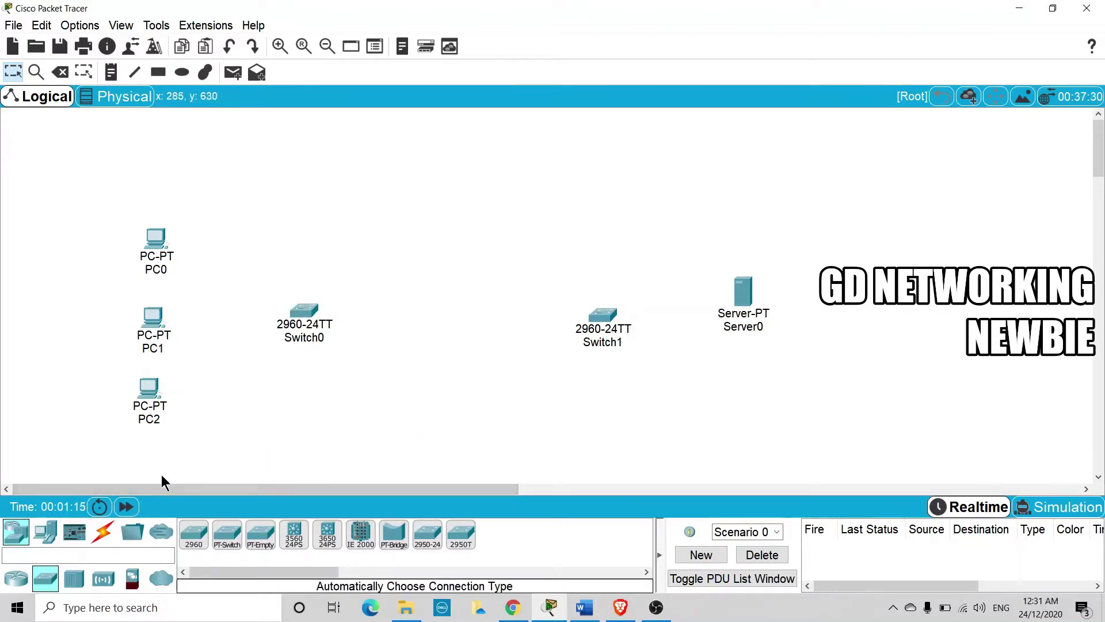
pyautogui.click(15, 584)
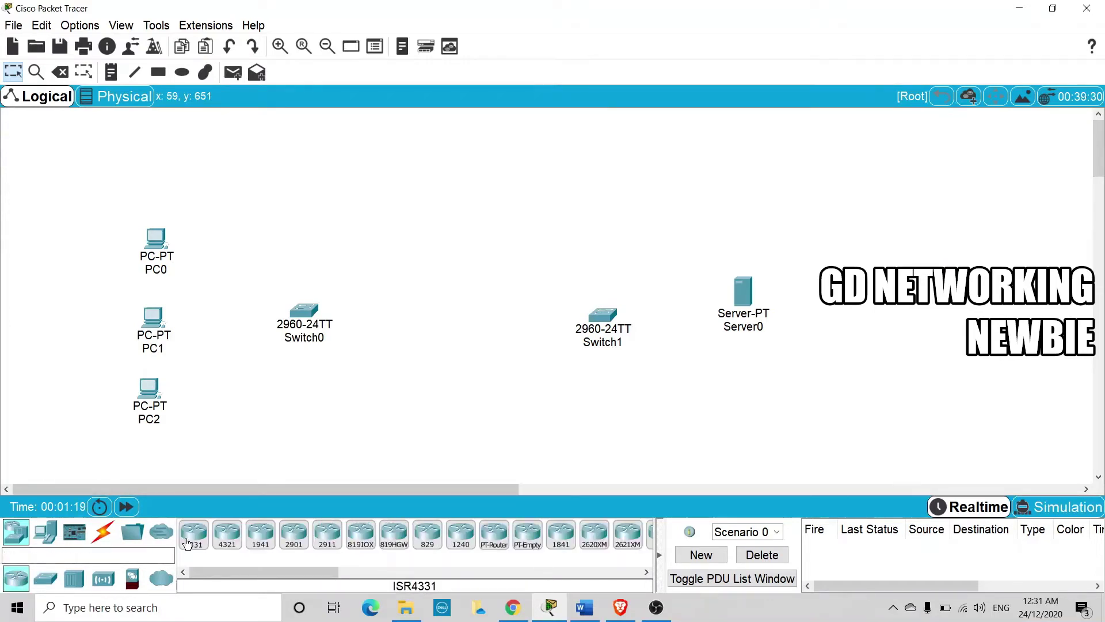
pyautogui.click(218, 540)
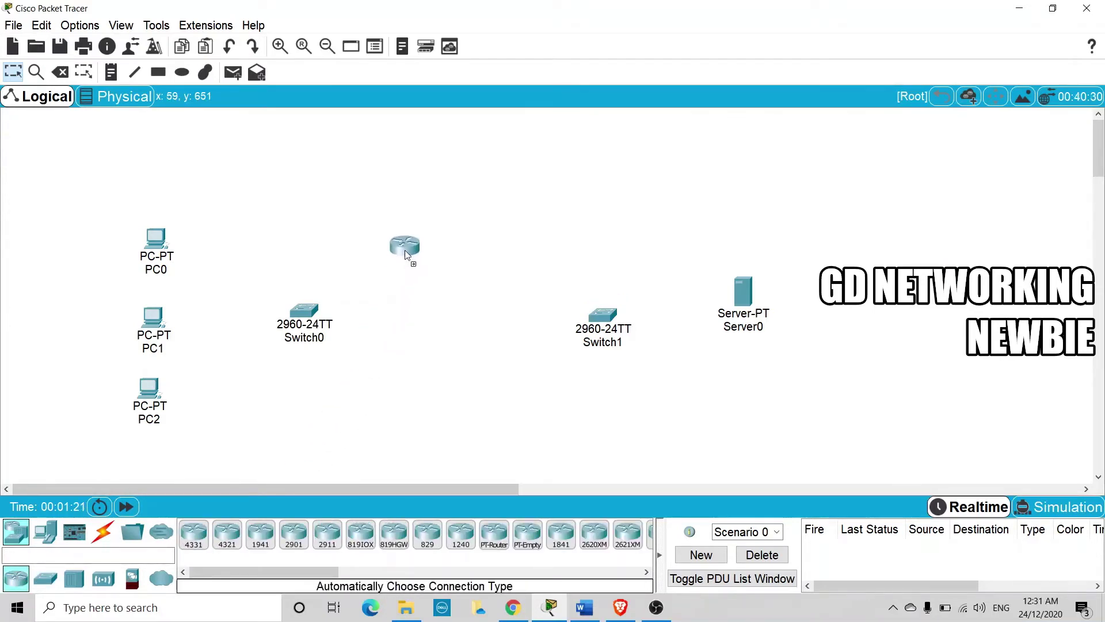
pyautogui.click(446, 178)
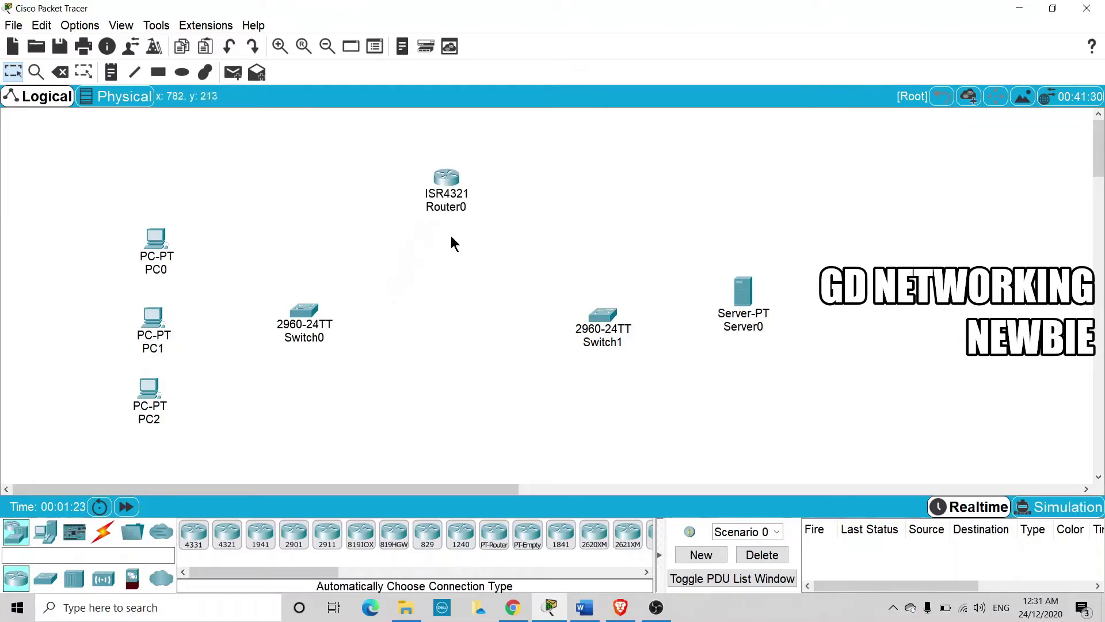
pyautogui.moveTo(604, 320); pyautogui.dragTo(604, 310)
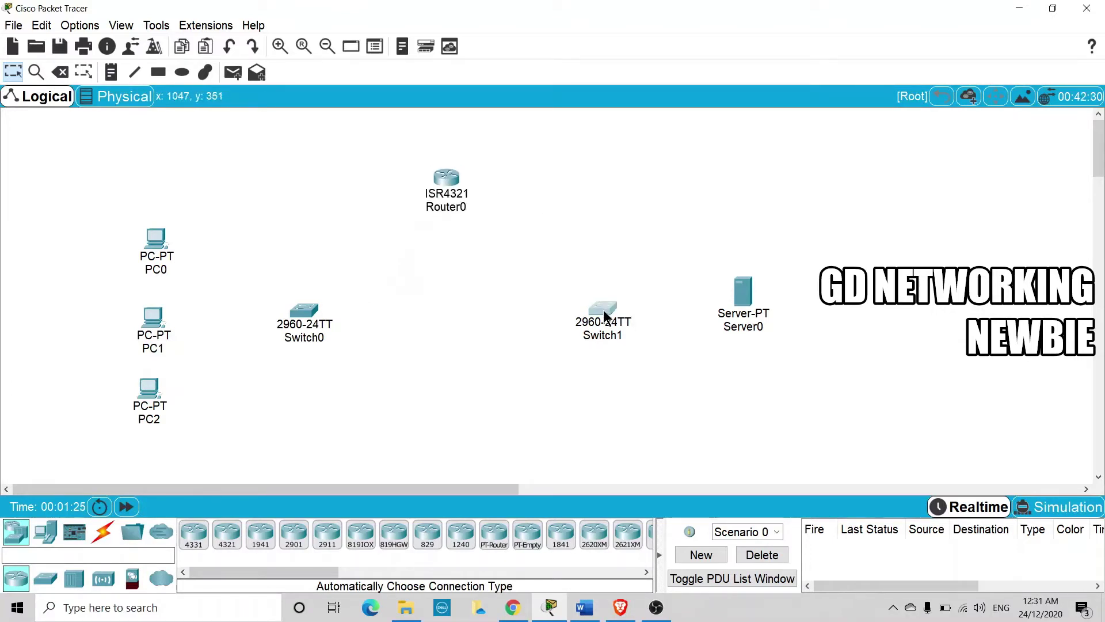
pyautogui.click(103, 532)
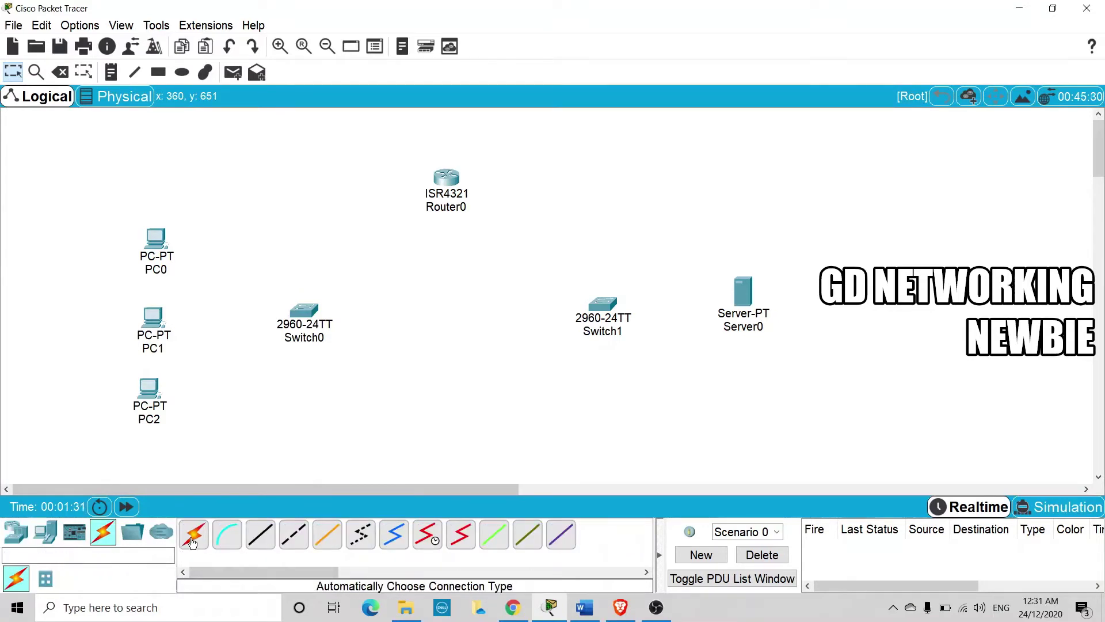
# Cable PC0, PC1 and PC2 to Switch0 using automatic connection type
pyautogui.click(192, 539)
pyautogui.click(294, 315)
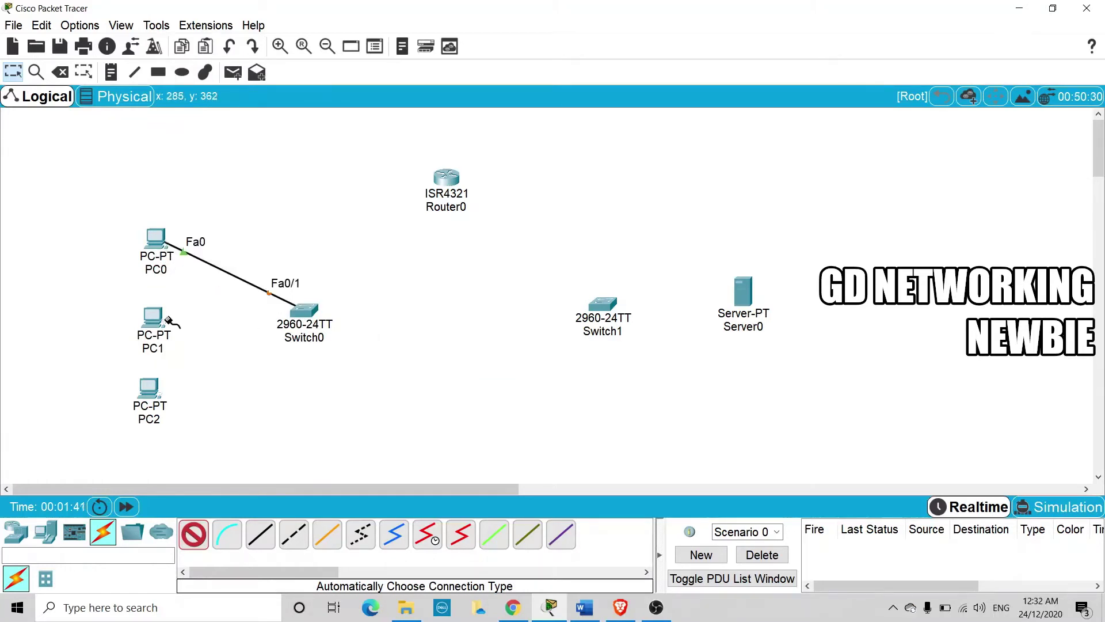
pyautogui.click(295, 317)
pyautogui.click(153, 318)
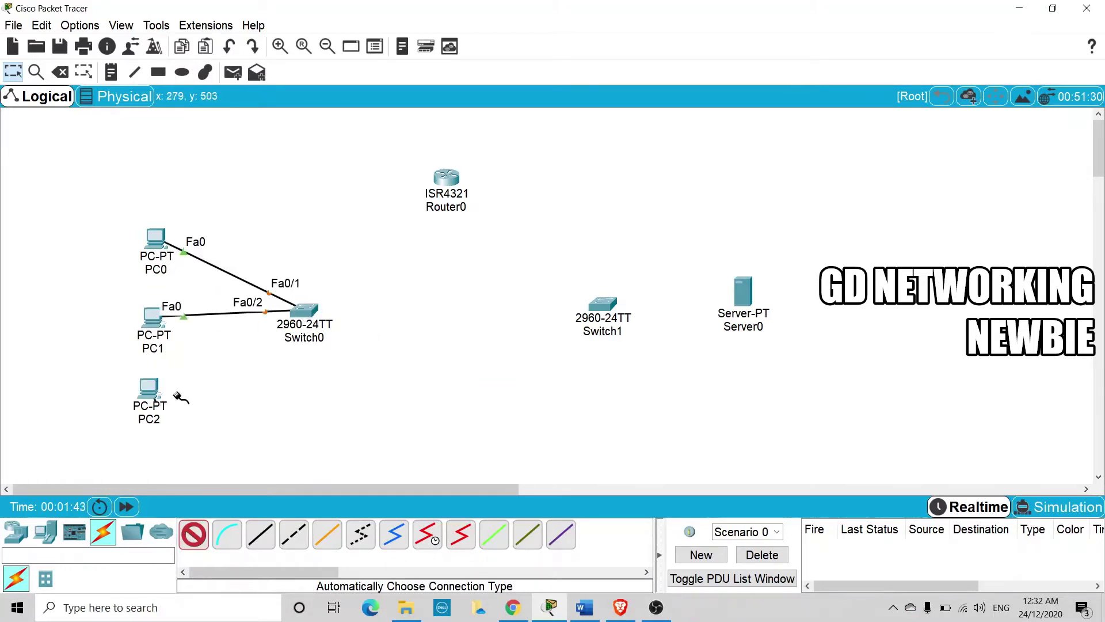
pyautogui.click(302, 318)
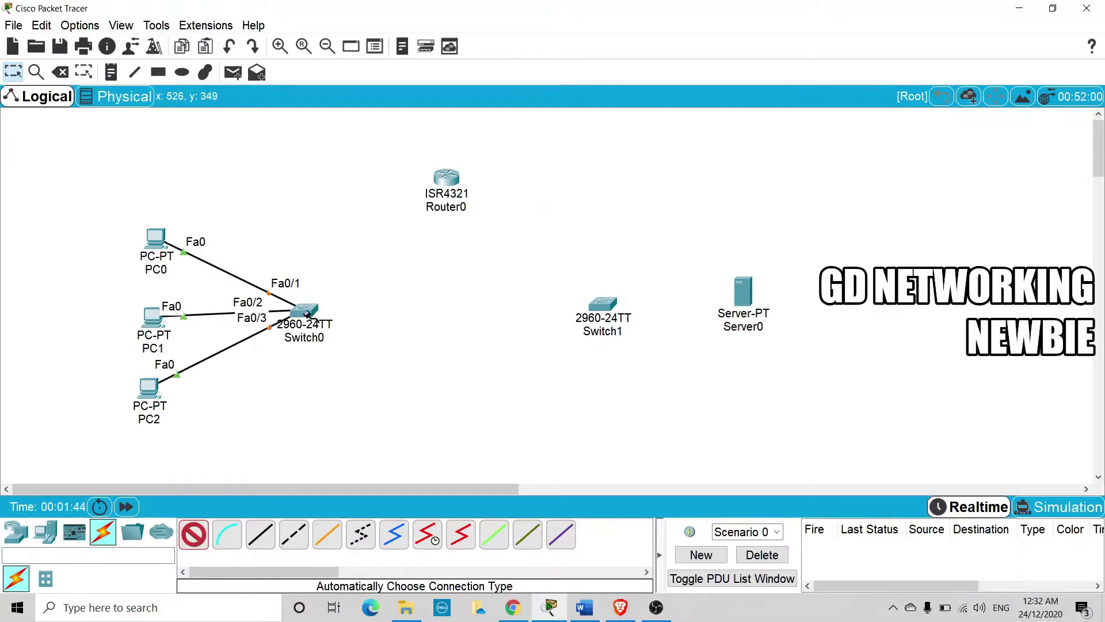
# Cable Switch0 to Router0, Router0 to Switch1, and Switch1 to Server0
pyautogui.click(315, 315)
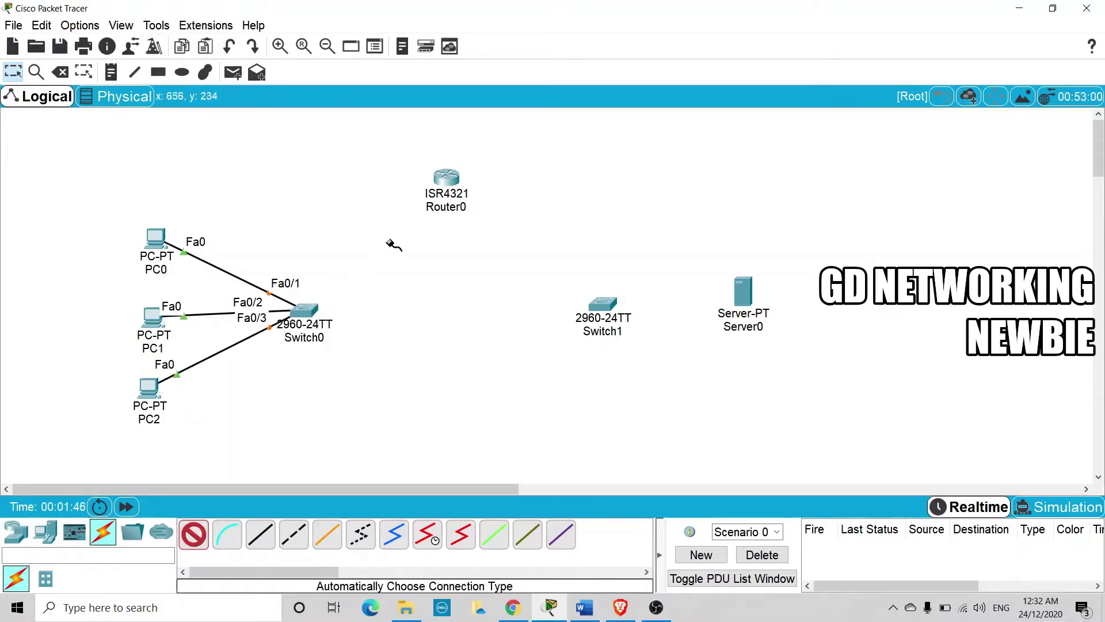
pyautogui.click(448, 181)
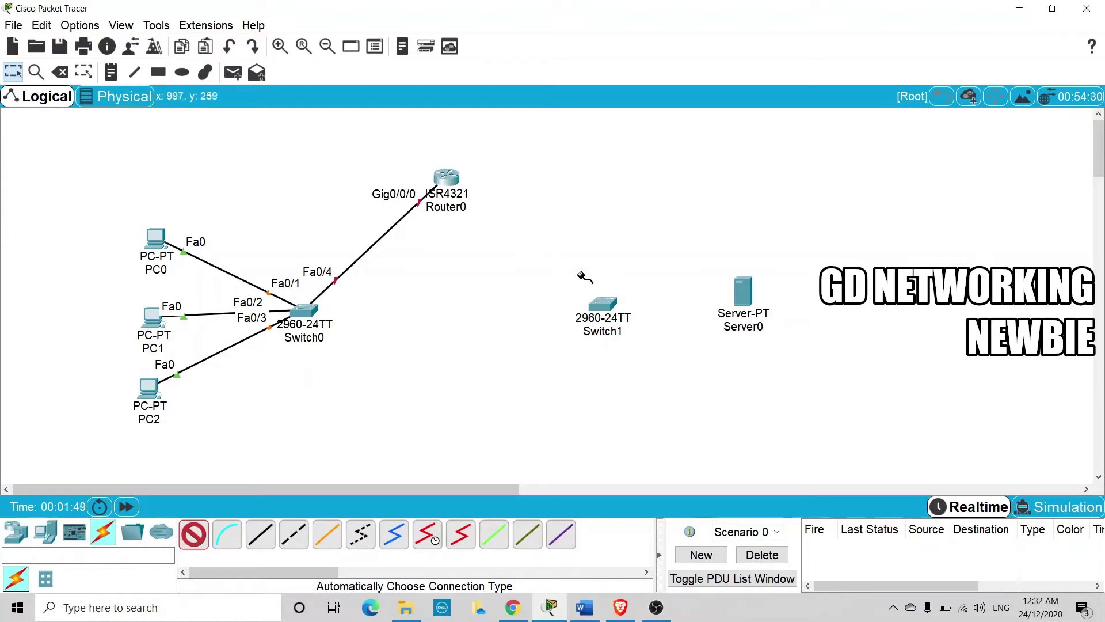
pyautogui.click(605, 307)
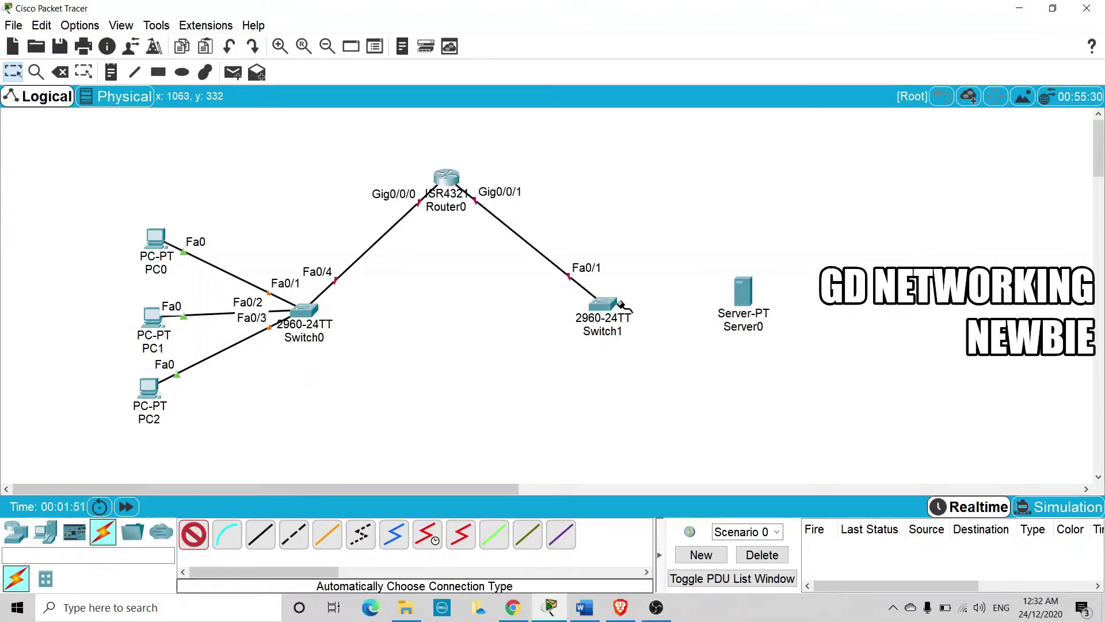
pyautogui.click(737, 296)
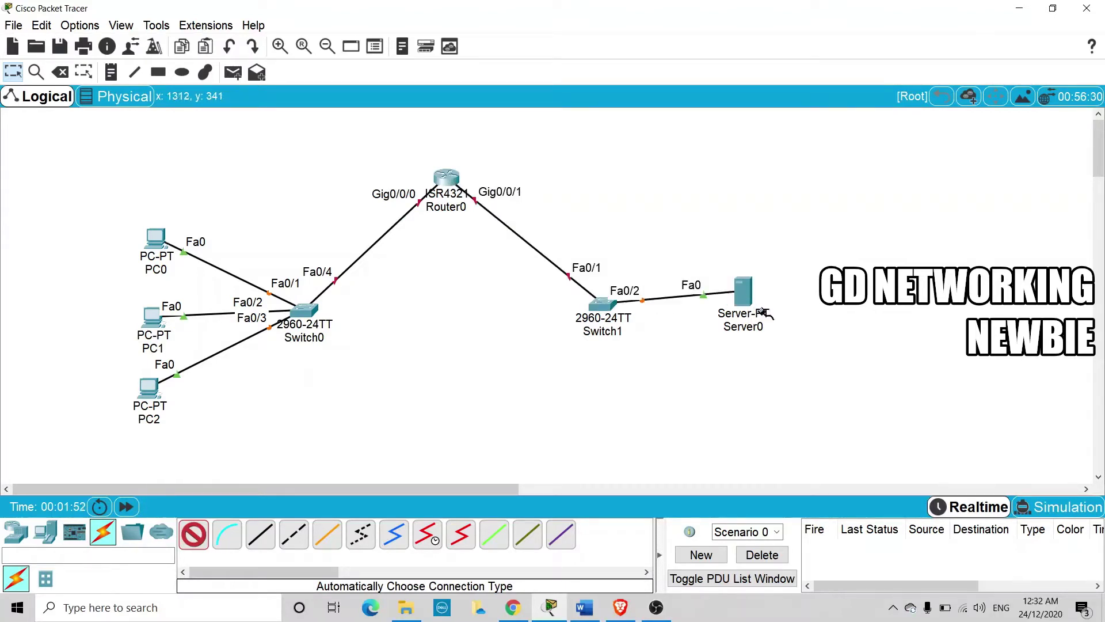
pyautogui.press('Escape')
pyautogui.moveTo(751, 298); pyautogui.dragTo(757, 315)
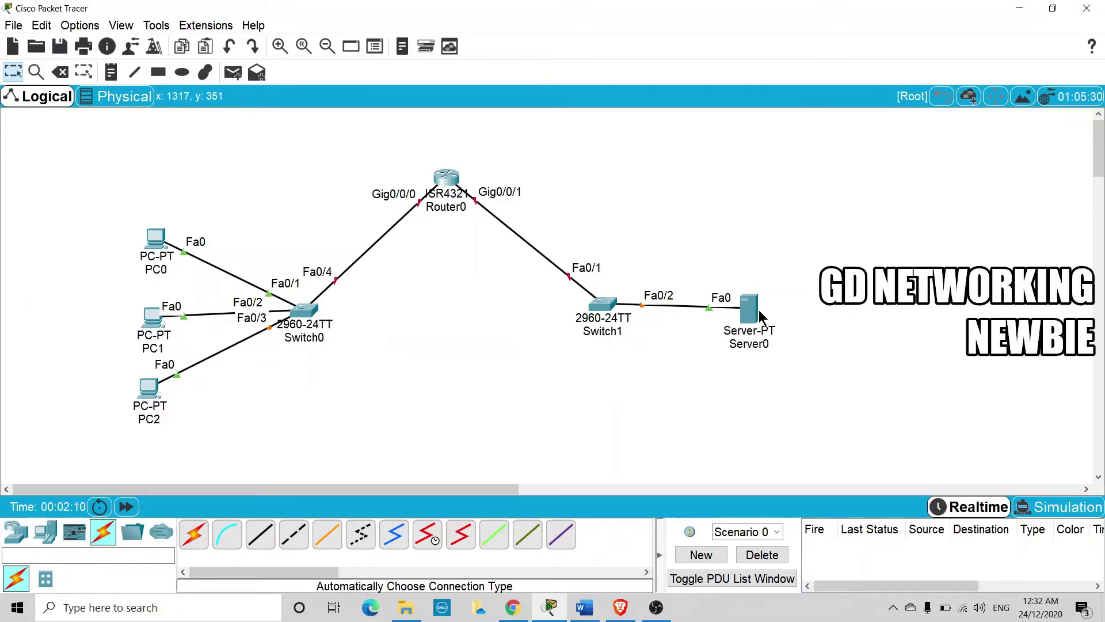
# In Server0's IP Configuration, enter 192.168.10.1 with subnet mask 255.255.255.0
pyautogui.moveTo(759, 310)
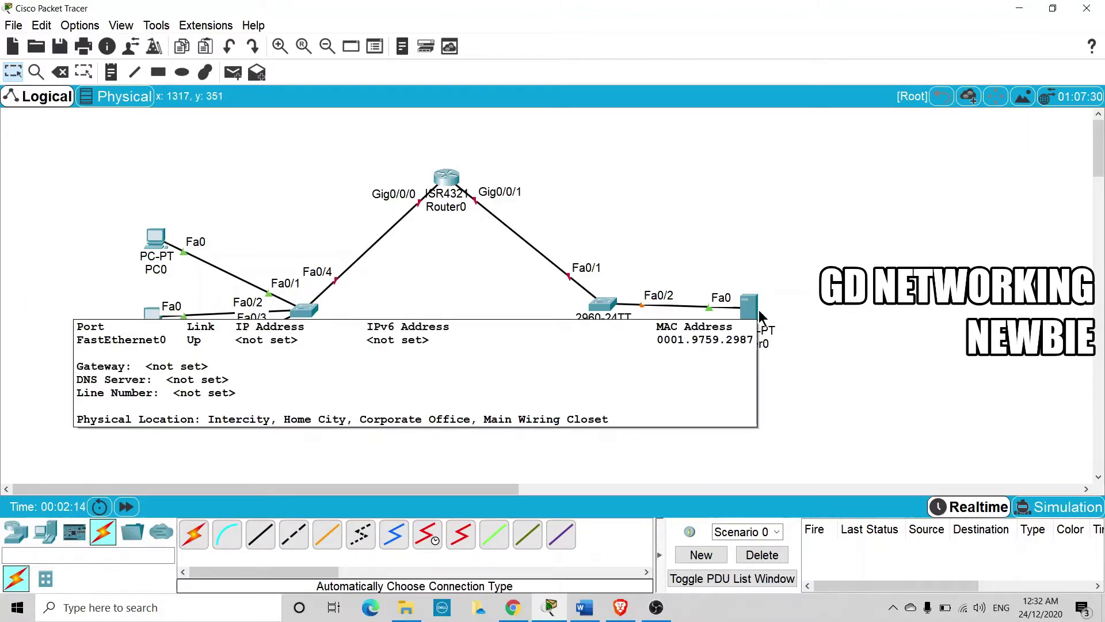
pyautogui.click(746, 309)
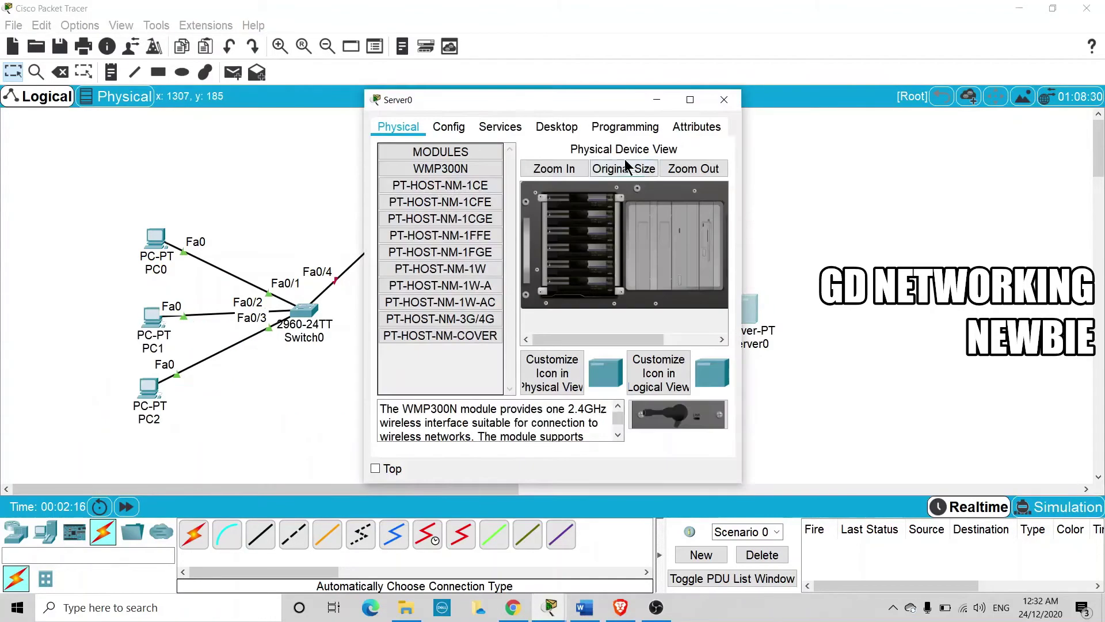
pyautogui.click(555, 127)
pyautogui.click(426, 183)
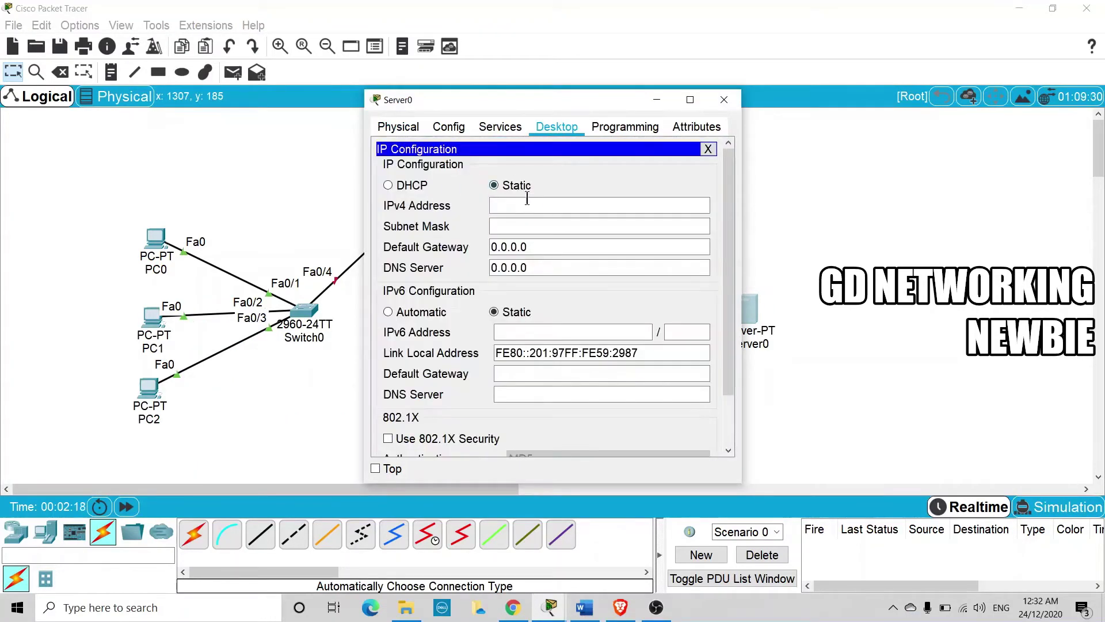
pyautogui.click(526, 205)
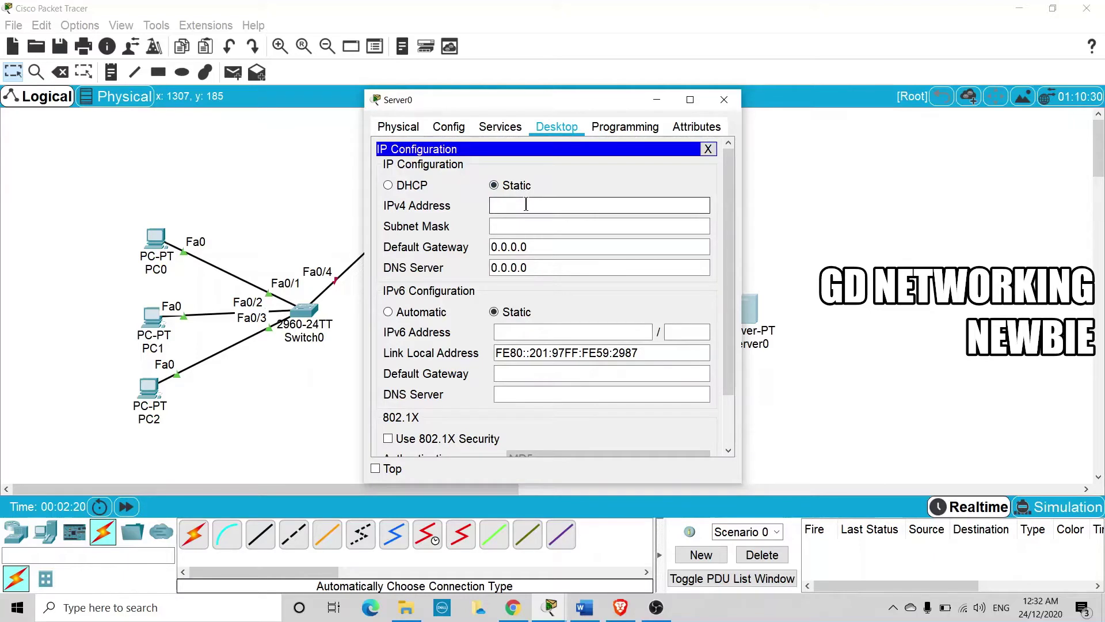
pyautogui.write('192.168')
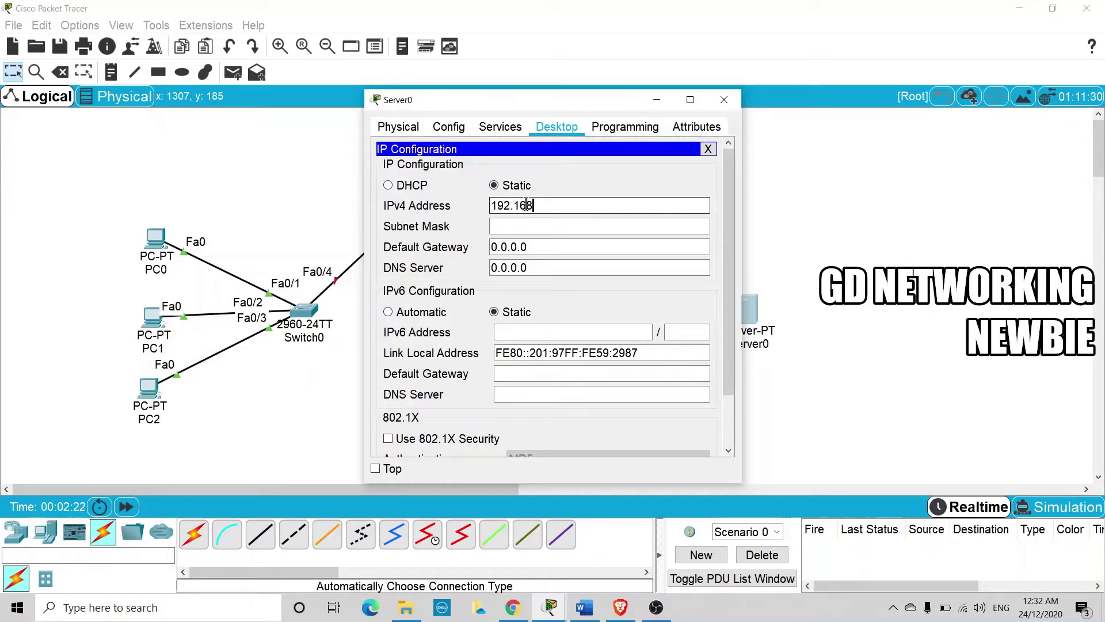
pyautogui.write('.10')
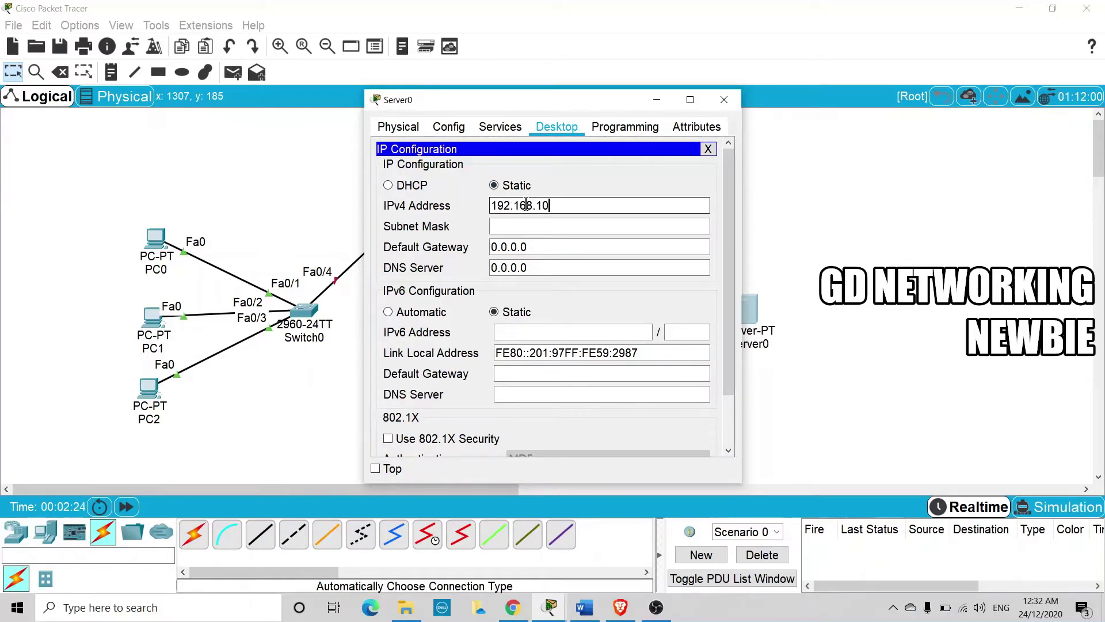
pyautogui.write('.1')
pyautogui.click(506, 225)
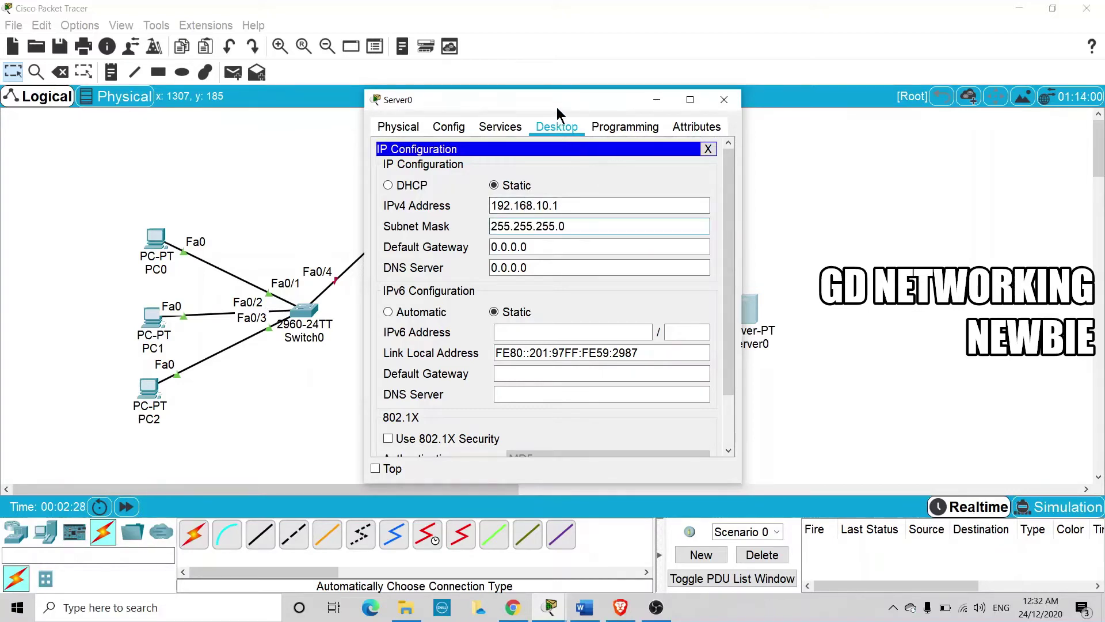
pyautogui.moveTo(558, 107); pyautogui.dragTo(641, 357)
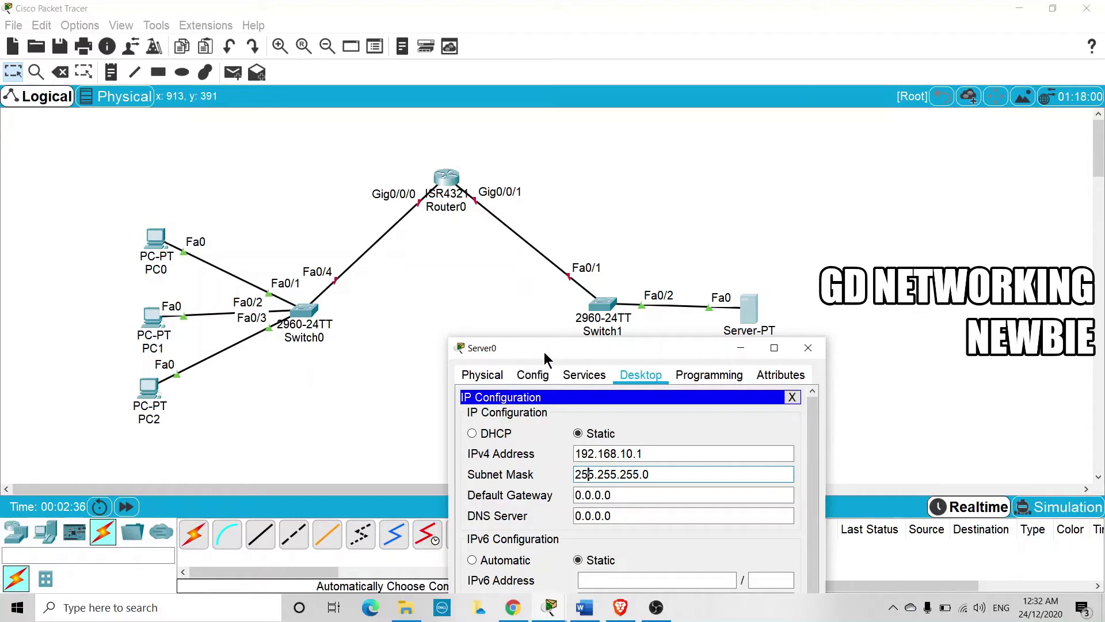
# Replace Server0's 0.0.0.0 default gateway with 192.168.10.10 and close the server window
pyautogui.moveTo(546, 354); pyautogui.dragTo(448, 238)
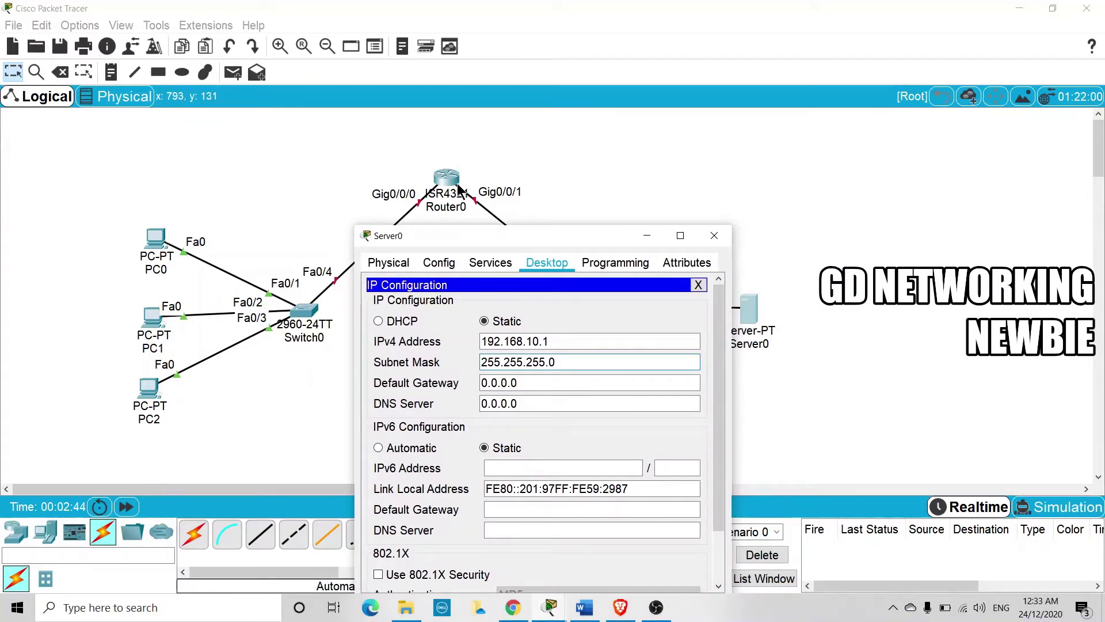
pyautogui.moveTo(499, 235); pyautogui.dragTo(472, 196)
pyautogui.moveTo(507, 344); pyautogui.dragTo(435, 346)
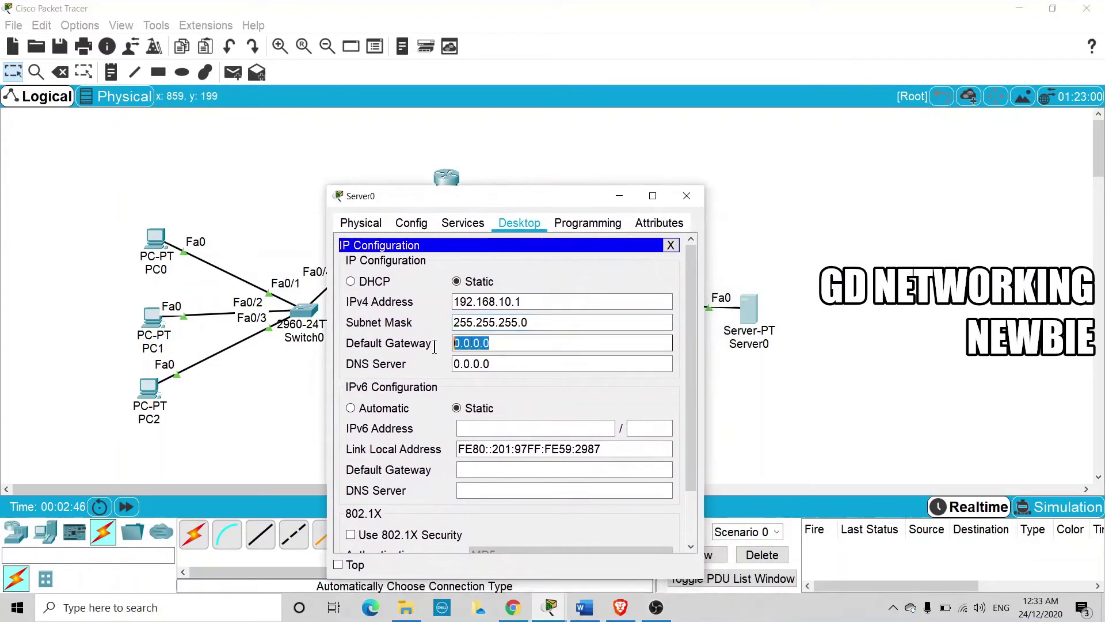
pyautogui.write('192.16')
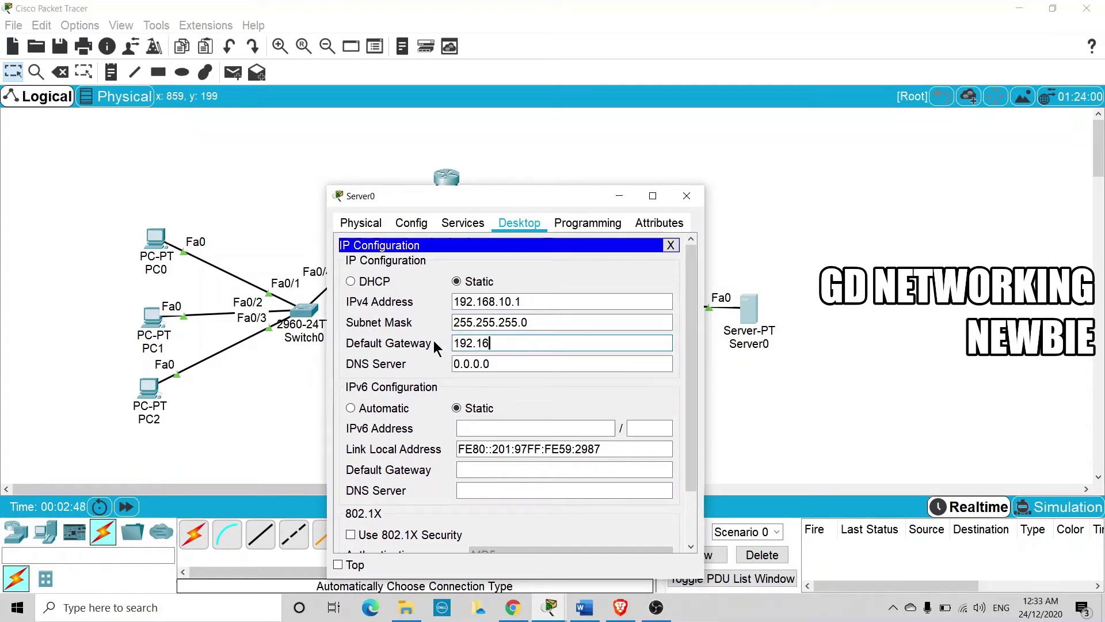
pyautogui.write('8.10.10')
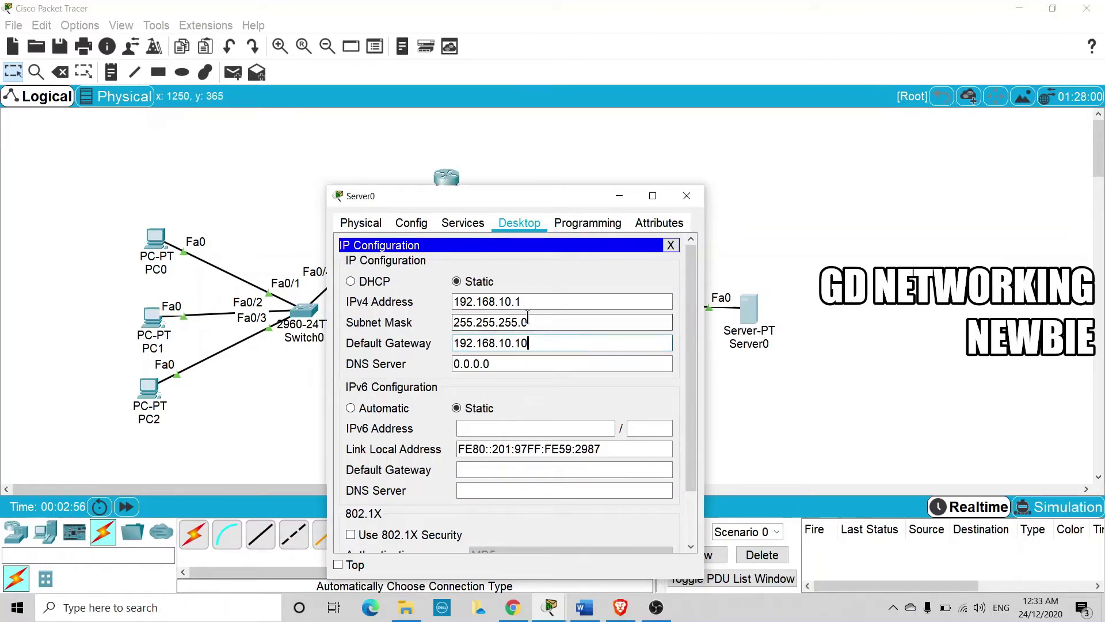
pyautogui.click(670, 245)
pyautogui.click(687, 195)
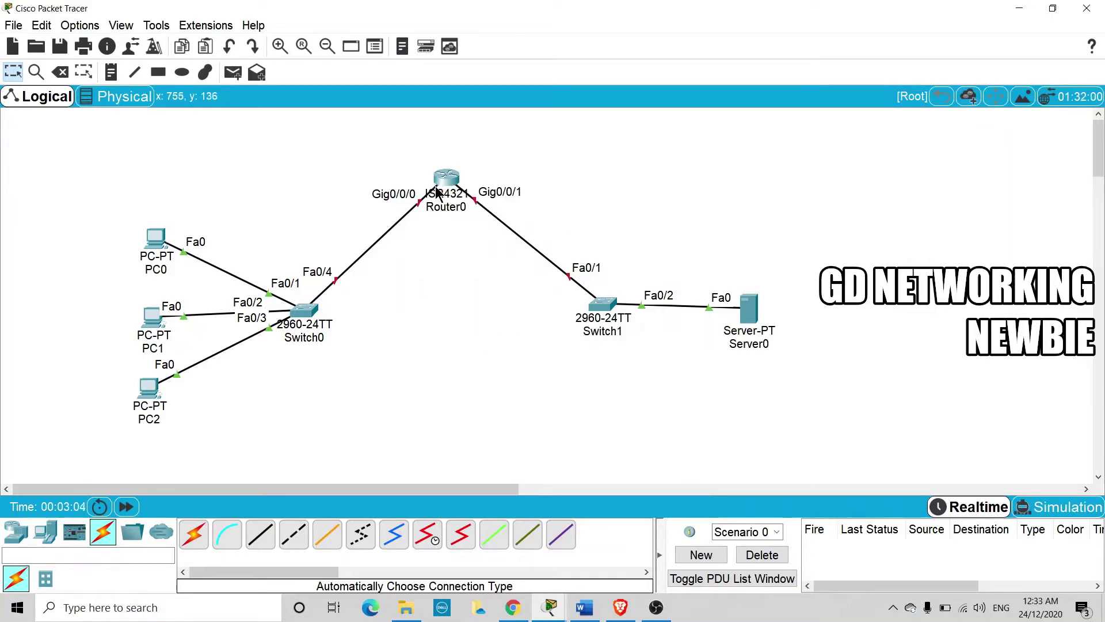
# Open Router0's CLI tab, showing the initial configuration dialog
pyautogui.click(452, 180)
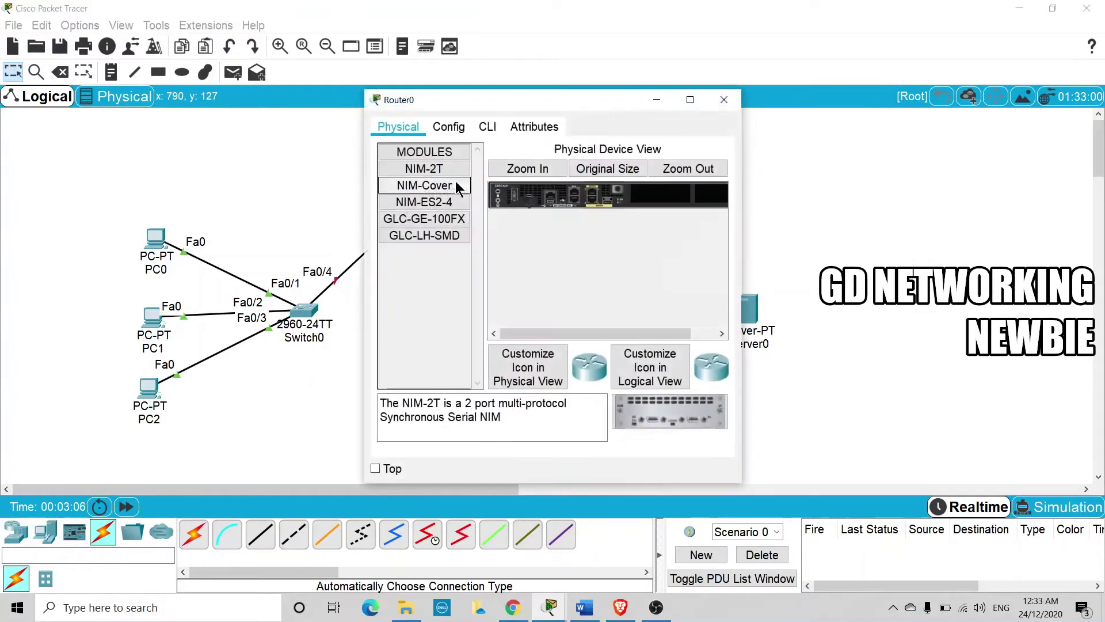
pyautogui.click(488, 126)
pyautogui.moveTo(552, 107); pyautogui.dragTo(419, 87)
# Answer n to setup, run en and config t, and begin 'interface g0/0/1'
pyautogui.click(484, 395)
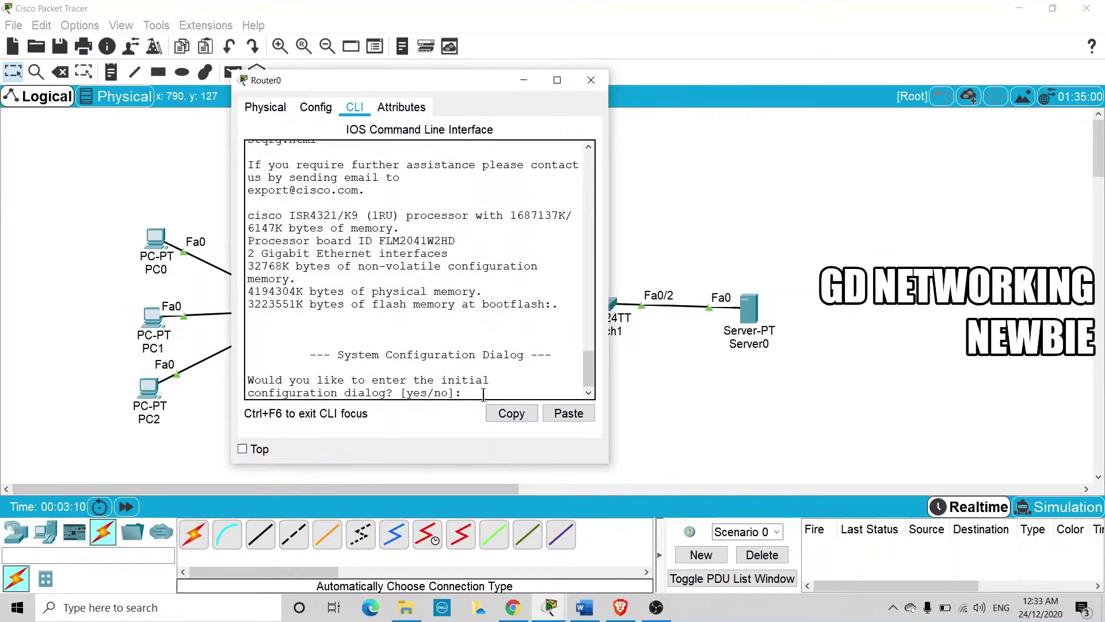
pyautogui.write('n')
pyautogui.press('Return')
pyautogui.press('Return')
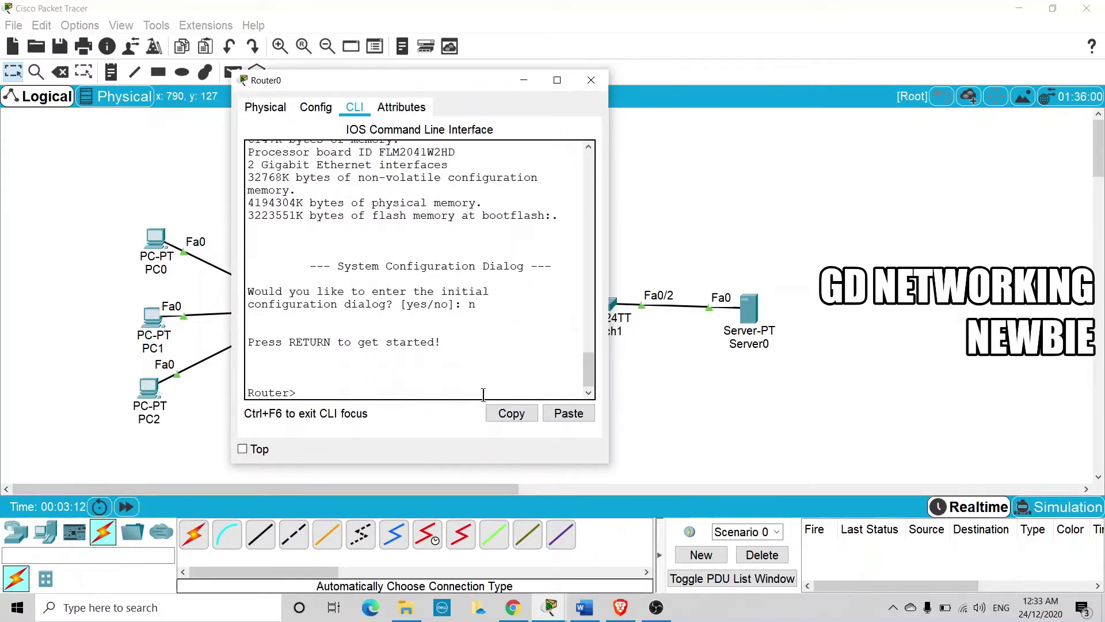
pyautogui.write('en')
pyautogui.press('Return')
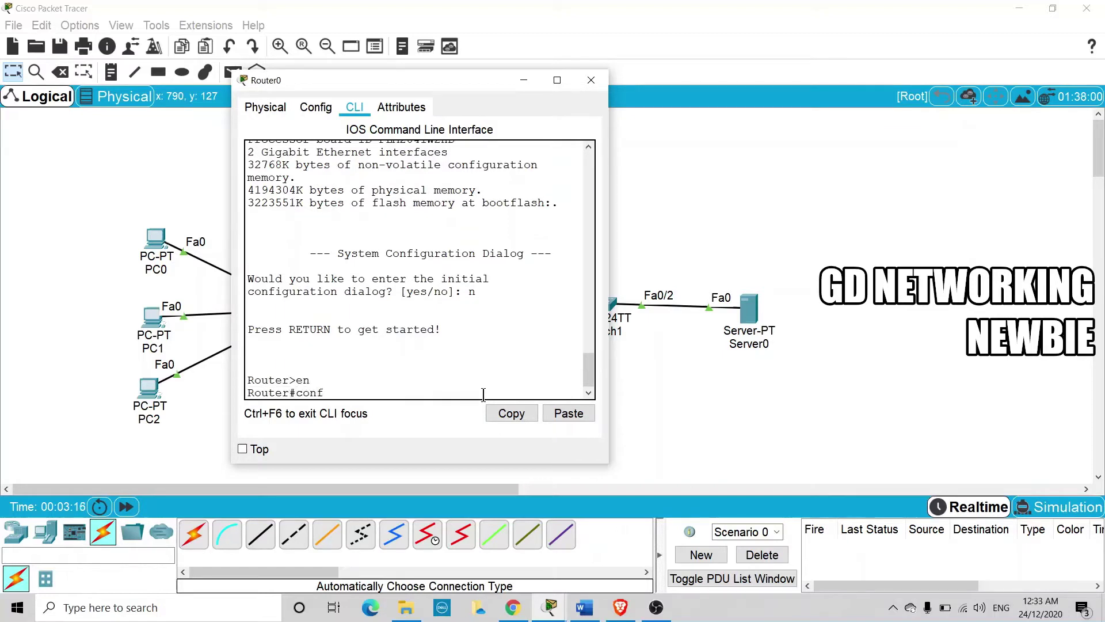
pyautogui.write('config t')
pyautogui.press('Return')
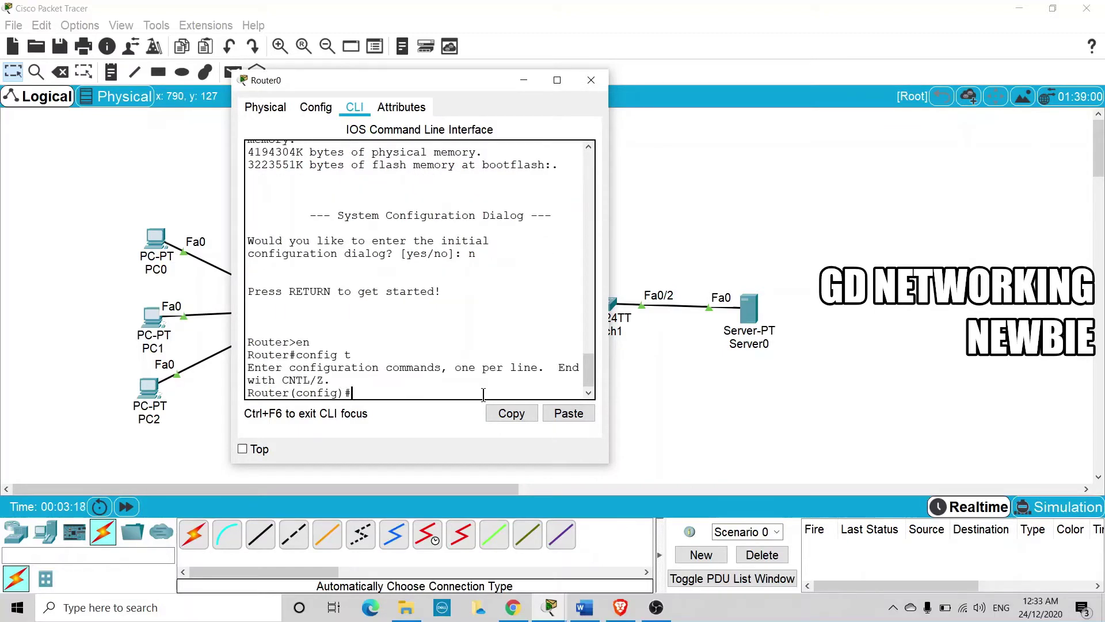
pyautogui.write('interf')
pyautogui.press('Tab')
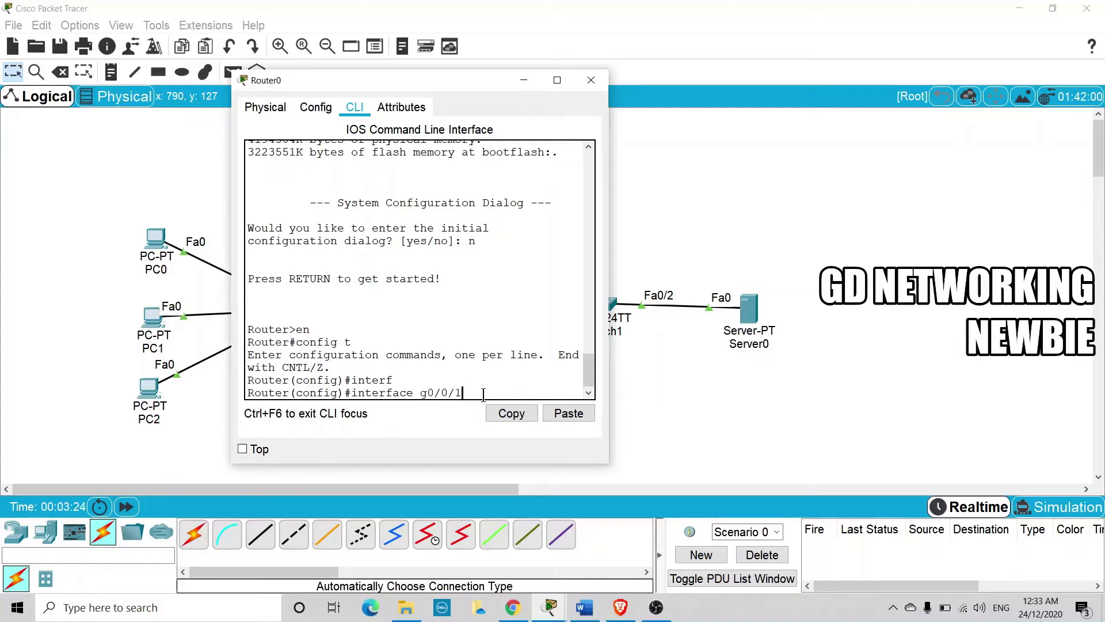
pyautogui.moveTo(441, 83); pyautogui.dragTo(236, 97)
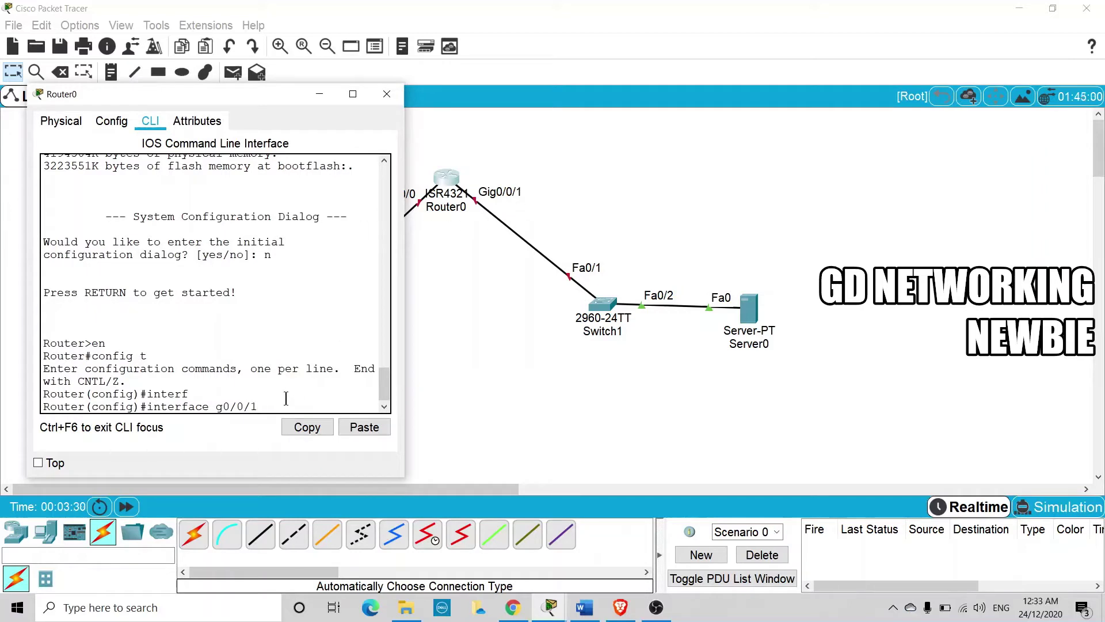
# Assign Gig0/0/1 ip address 192.168.10.10 255.255.255.0, correcting the mistaken /32 mask
pyautogui.press('Return')
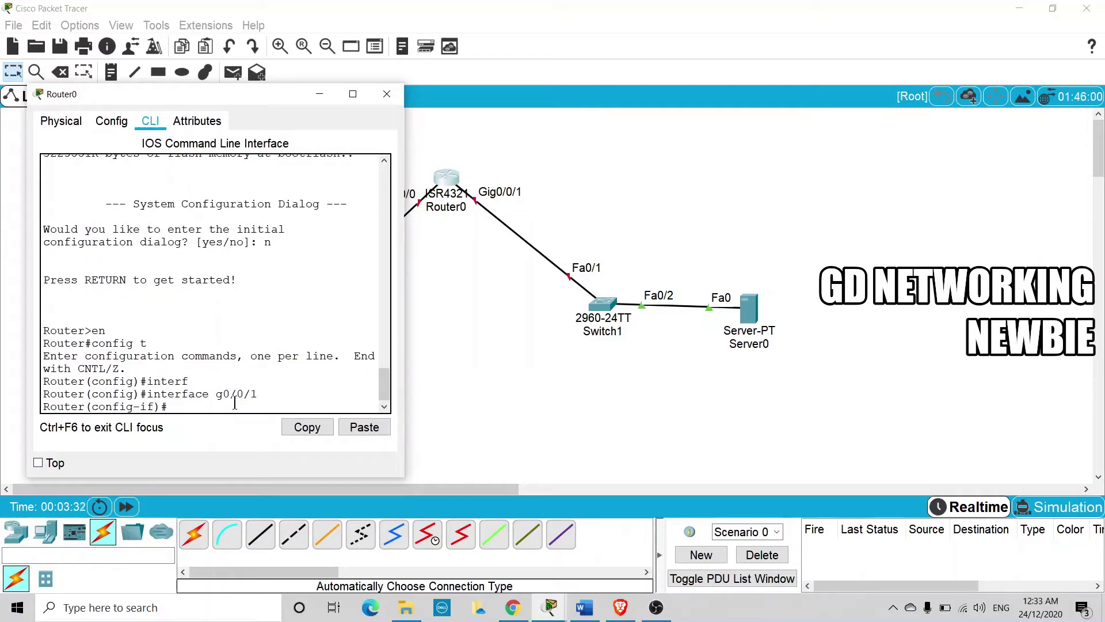
pyautogui.write('ip ad')
pyautogui.press('Tab')
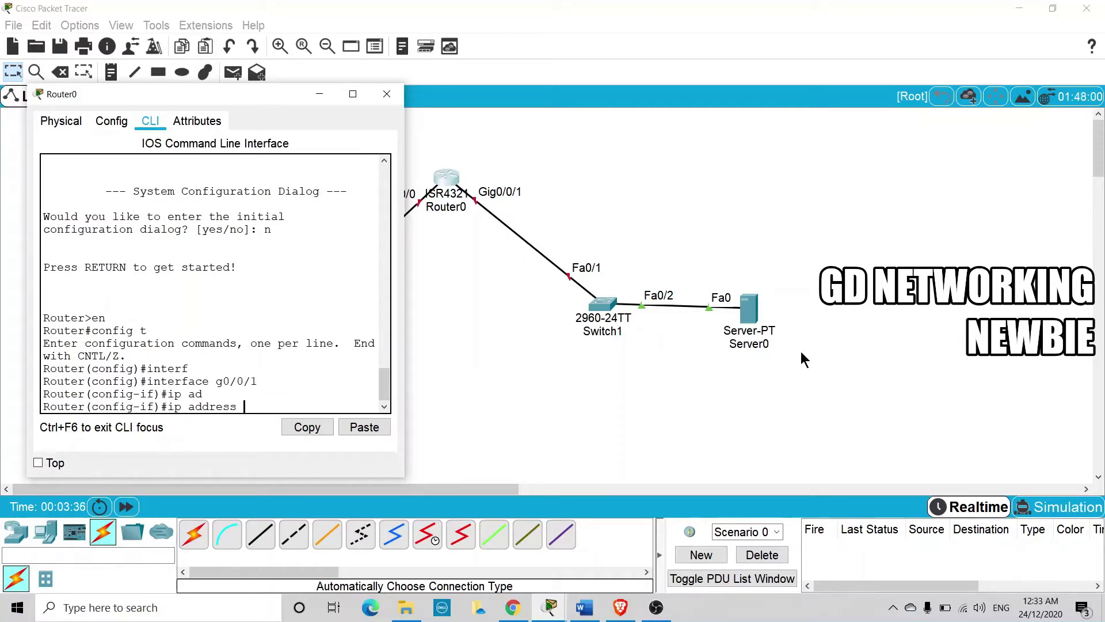
pyautogui.write('192.168.10.10 255.255.')
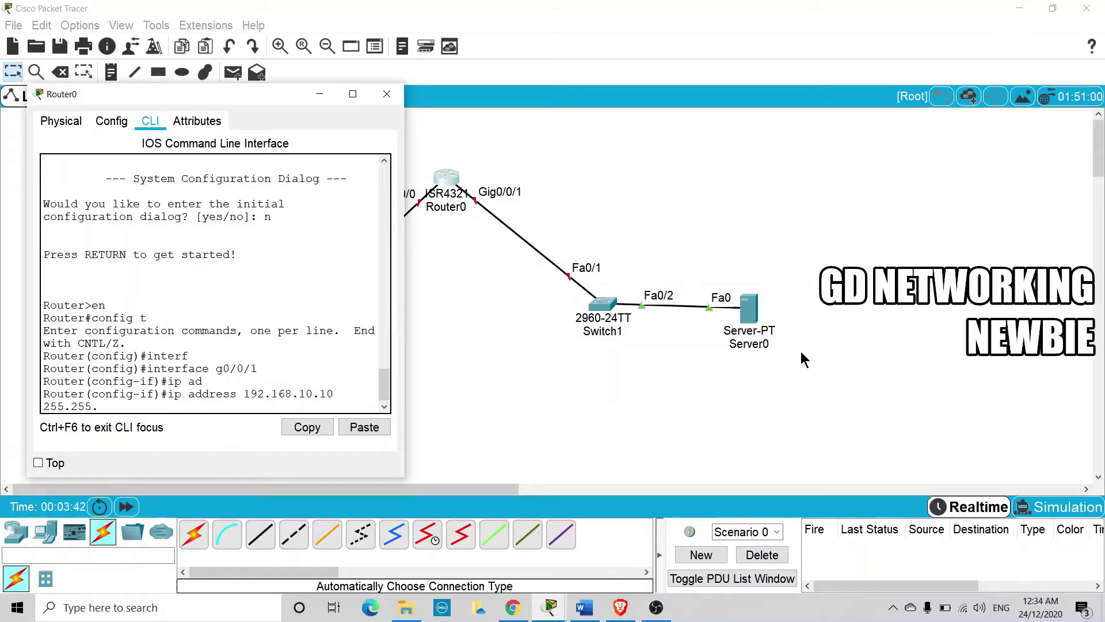
pyautogui.write('255.255')
pyautogui.press('Return')
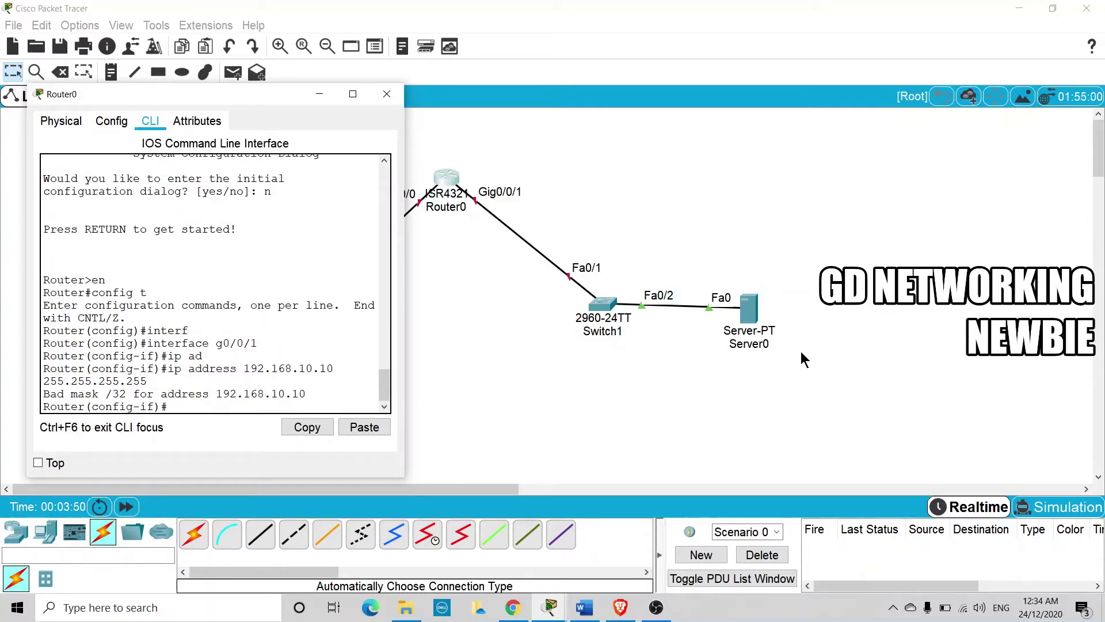
pyautogui.press('Up')
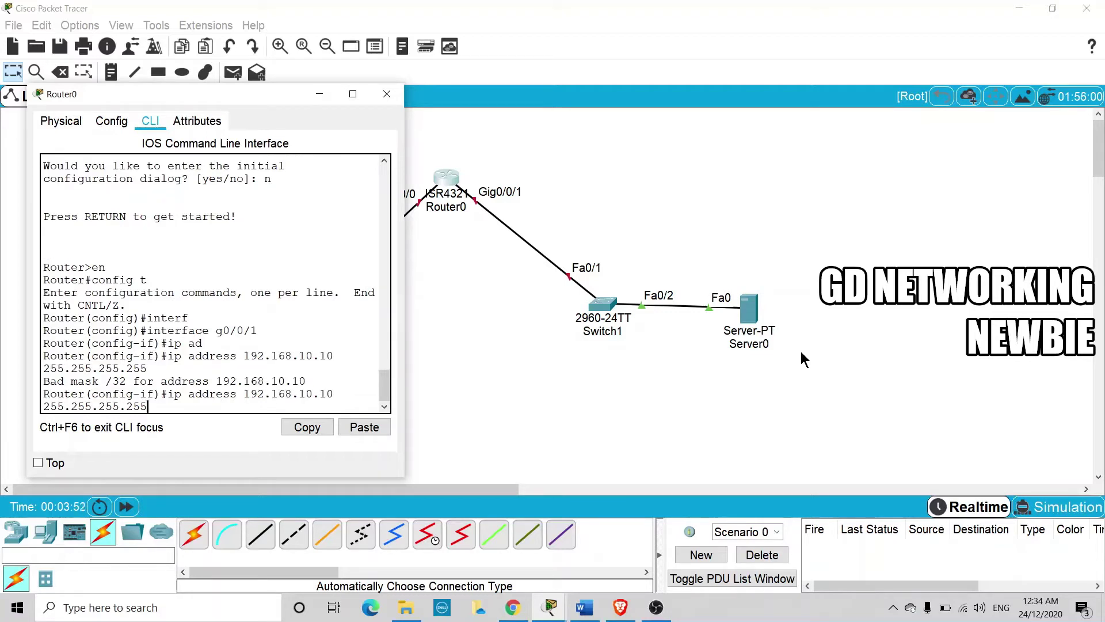
pyautogui.press('BackSpace')
pyautogui.press('BackSpace')
pyautogui.write('0')
pyautogui.press('Return')
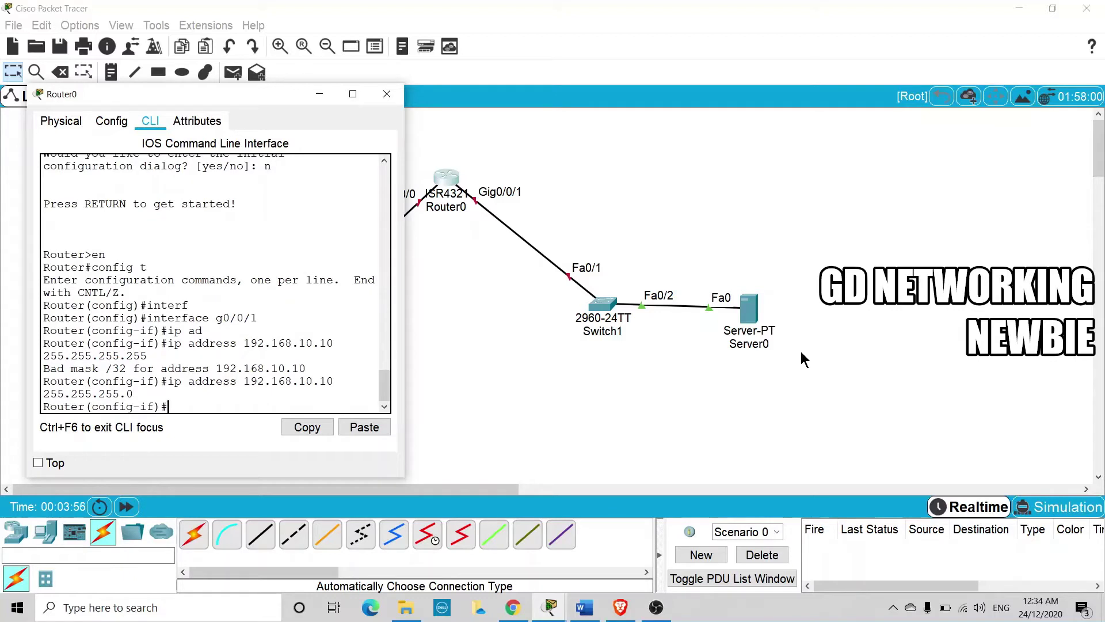
# Bring Gig0/0/1 up with no shutdown
pyautogui.write('no shut')
pyautogui.press('Return')
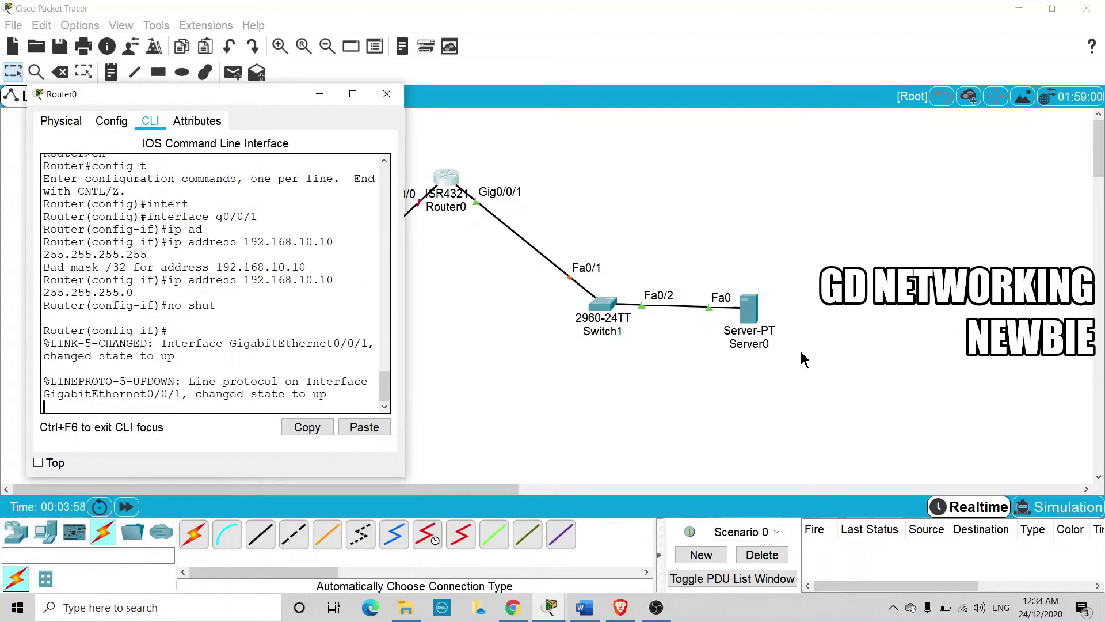
pyautogui.press('Return')
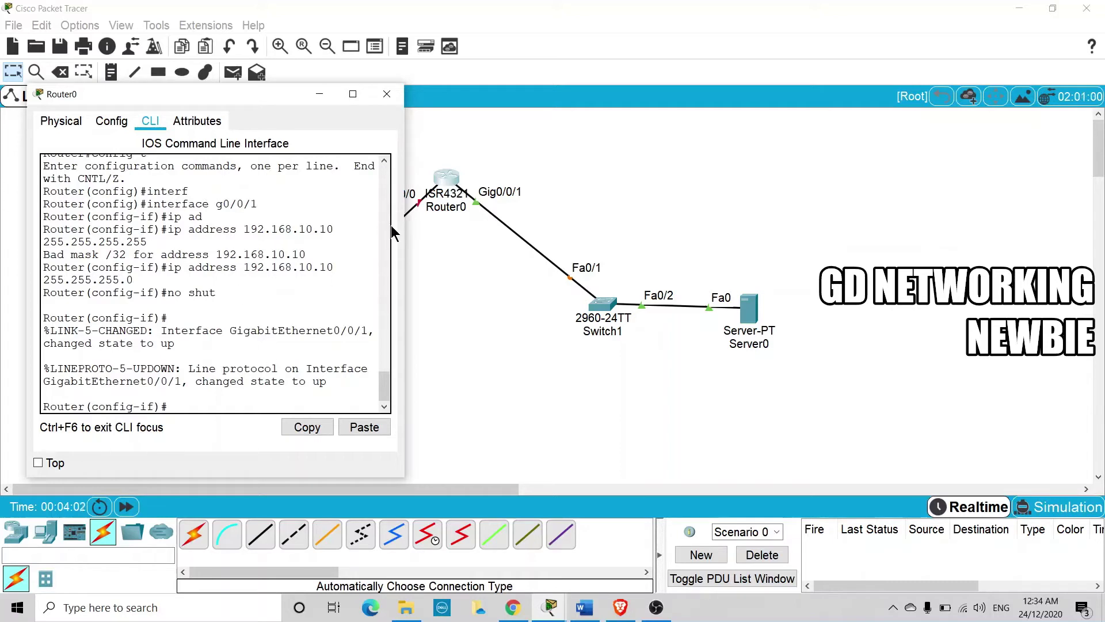
pyautogui.moveTo(289, 98); pyautogui.dragTo(236, 86)
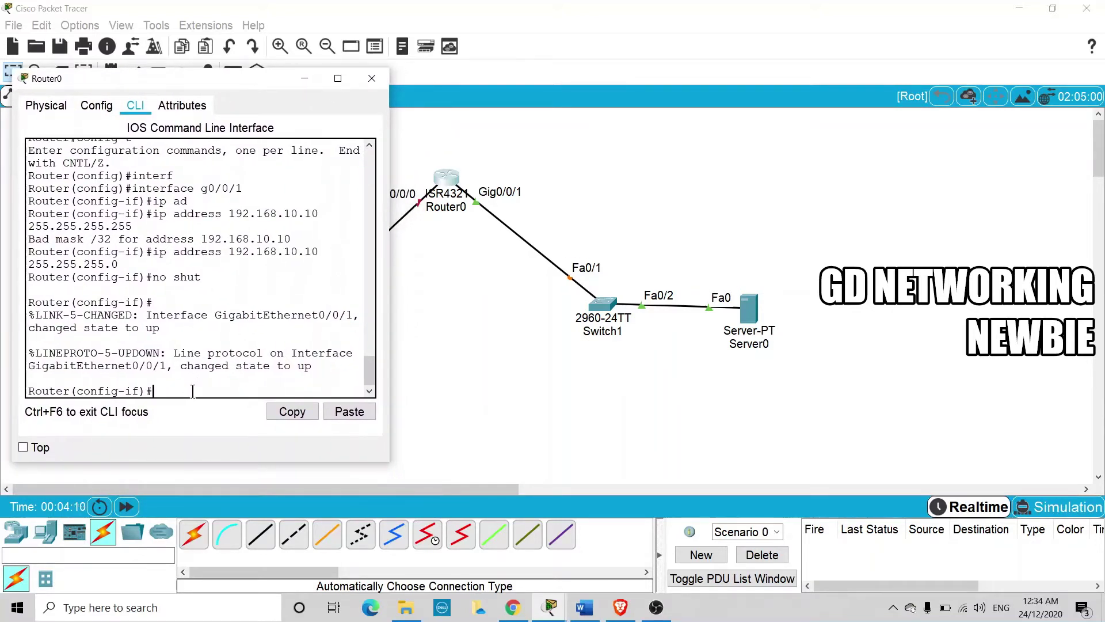
# Enter interface g0/0/0 configuration and start the ip address command
pyautogui.write('nter')
pyautogui.press('Tab')
pyautogui.write('g0/0/0')
pyautogui.press('Return')
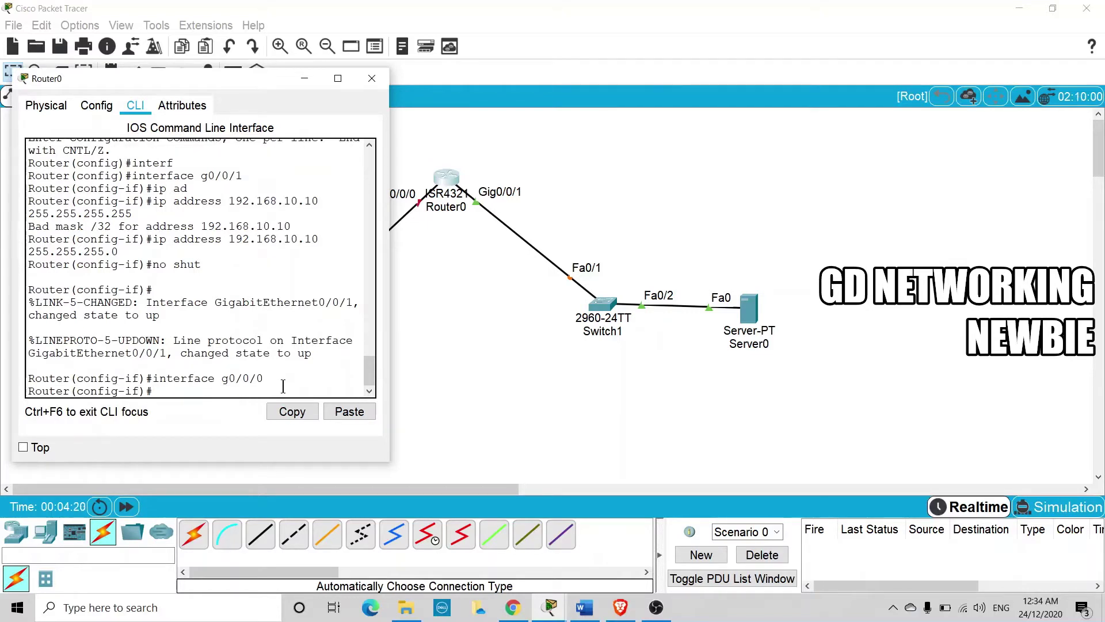
pyautogui.write('ip add')
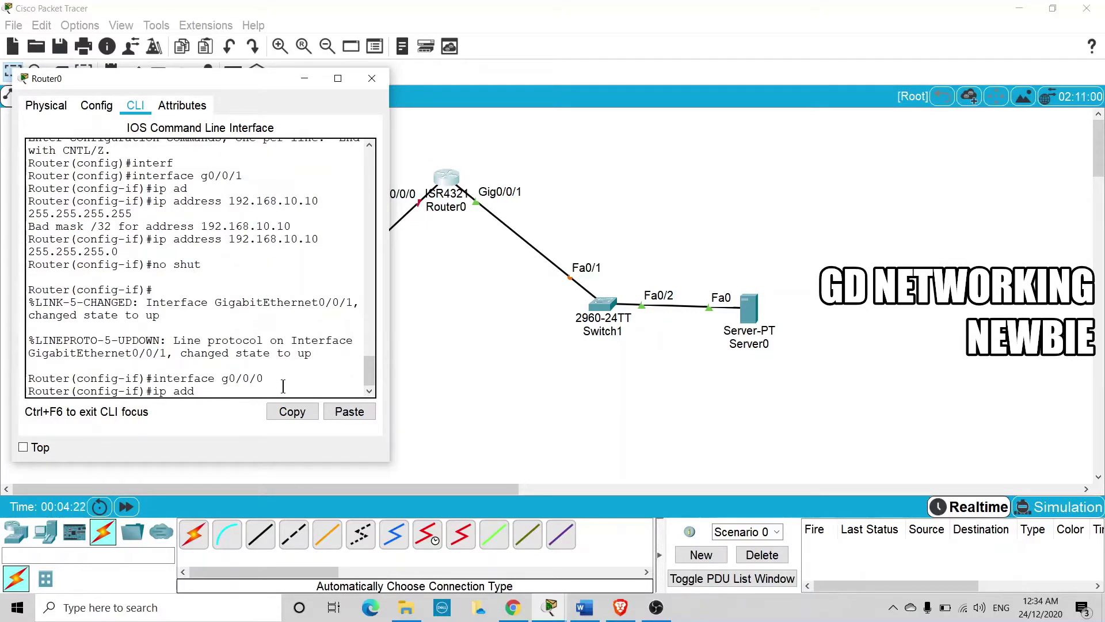
pyautogui.write('r')
pyautogui.press('Tab')
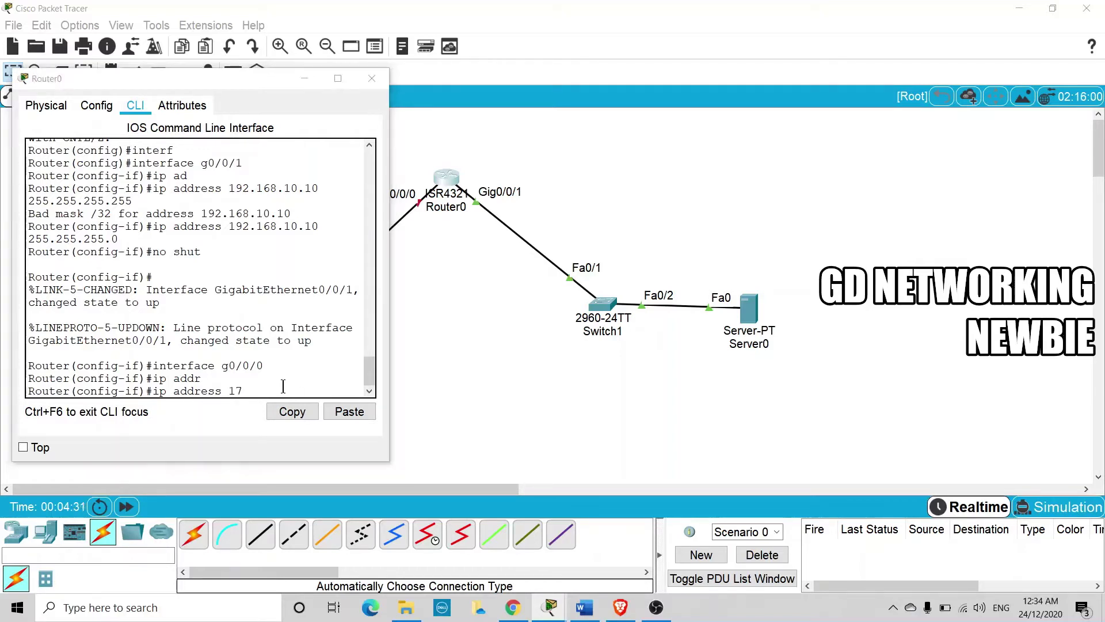
# Assign g0/0/0 172.16.0.1 with mask 255.255.0.0 and enable it with no shut
pyautogui.click(283, 386)
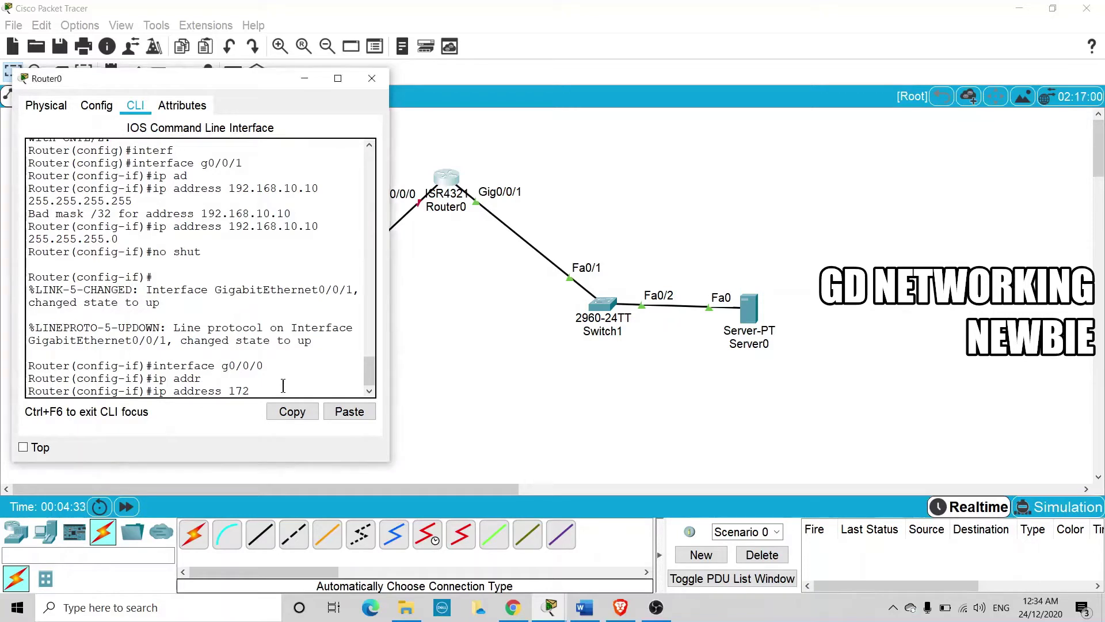
pyautogui.write('2.16.0')
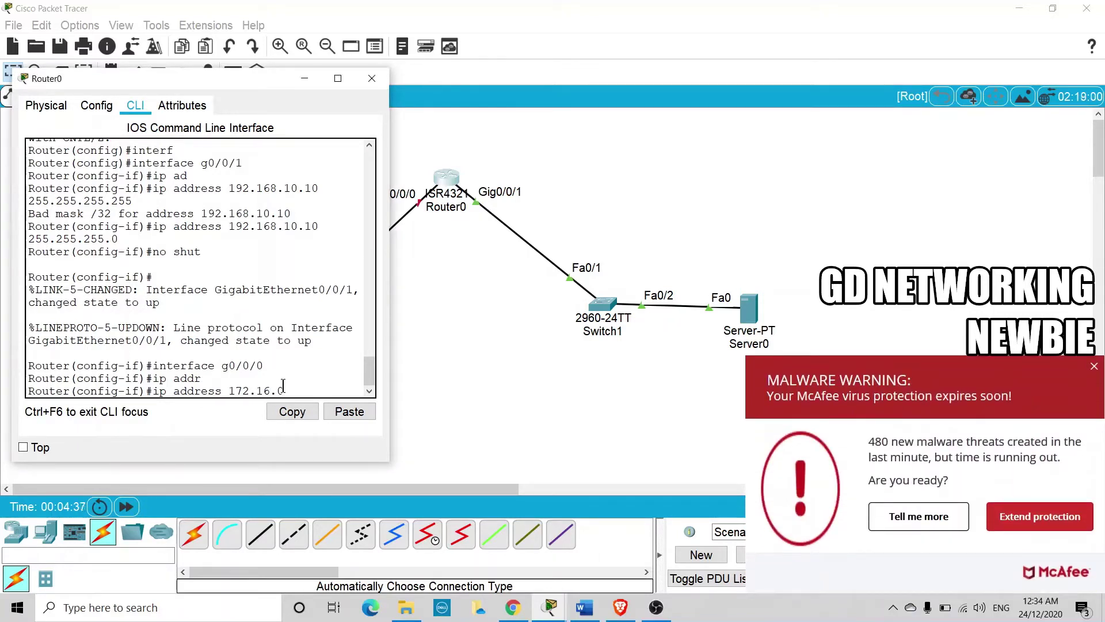
pyautogui.click(1099, 377)
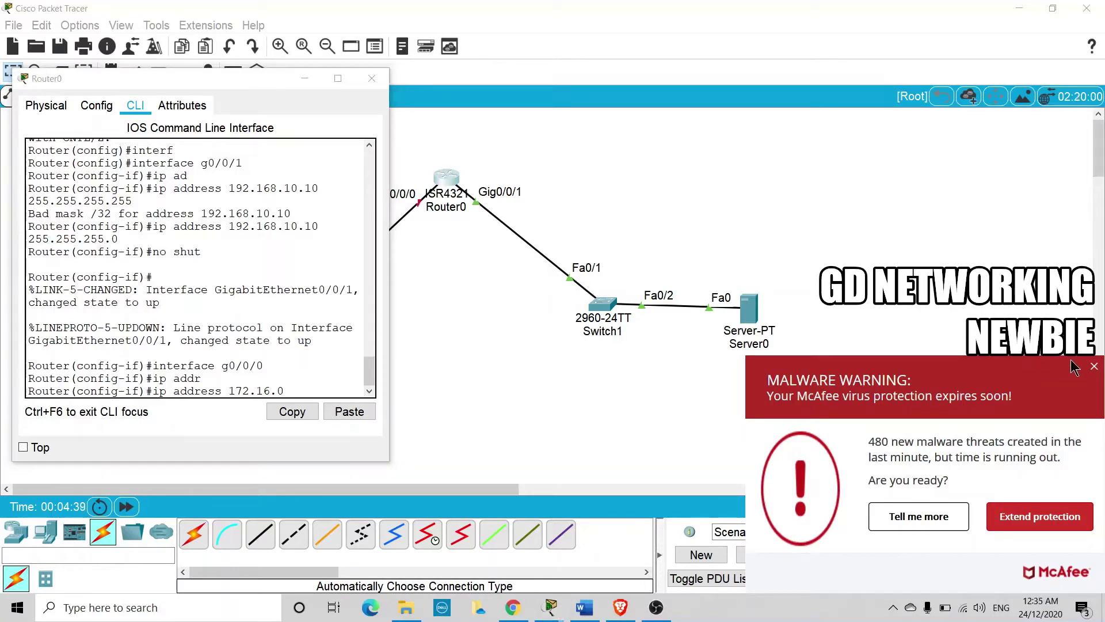
pyautogui.click(1096, 368)
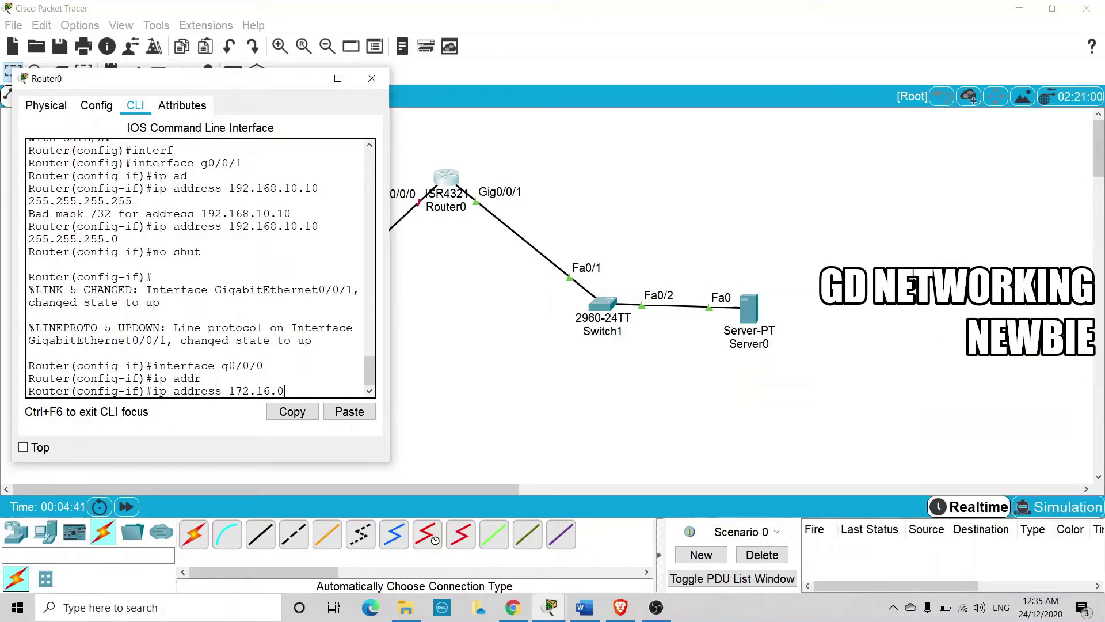
pyautogui.write('0.1 255.255.0.0')
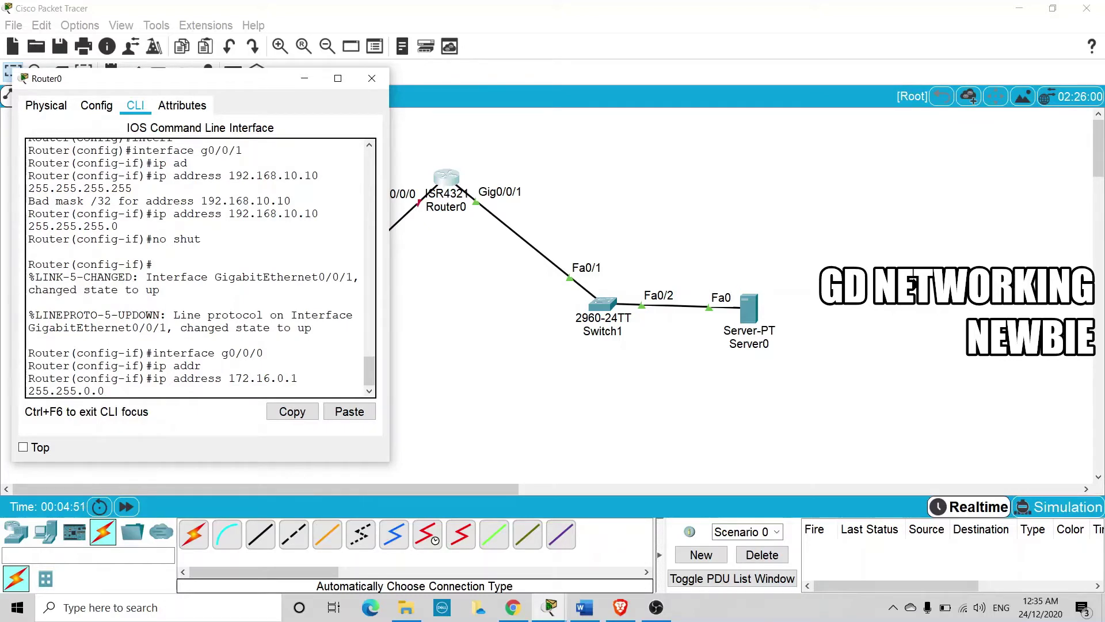
pyautogui.press('Return')
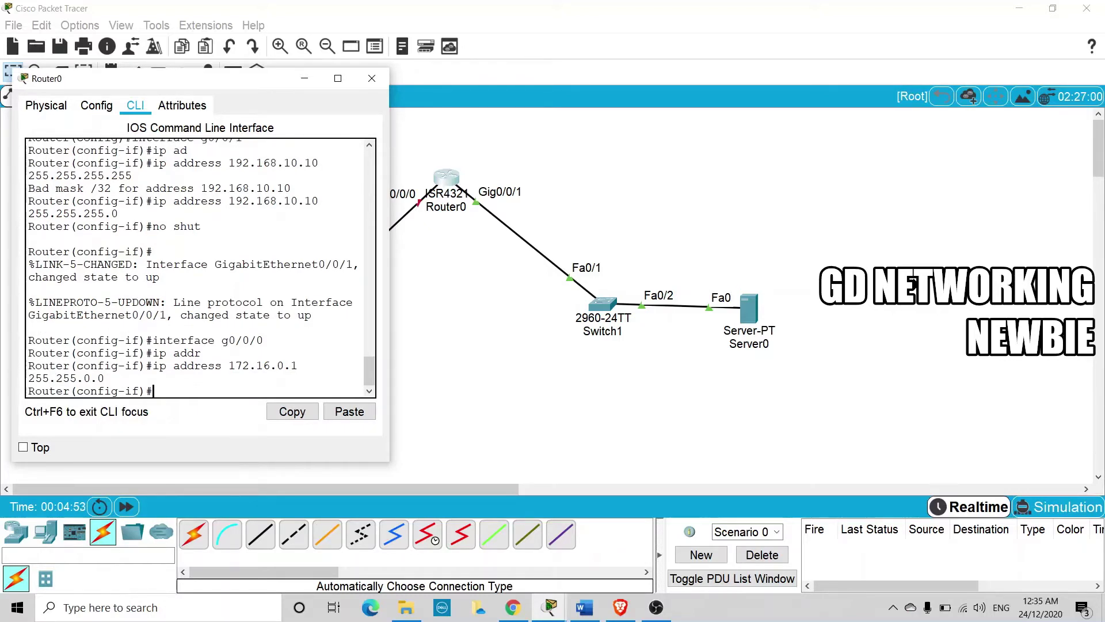
pyautogui.write('no shut')
pyautogui.press('Return')
pyautogui.press('Return')
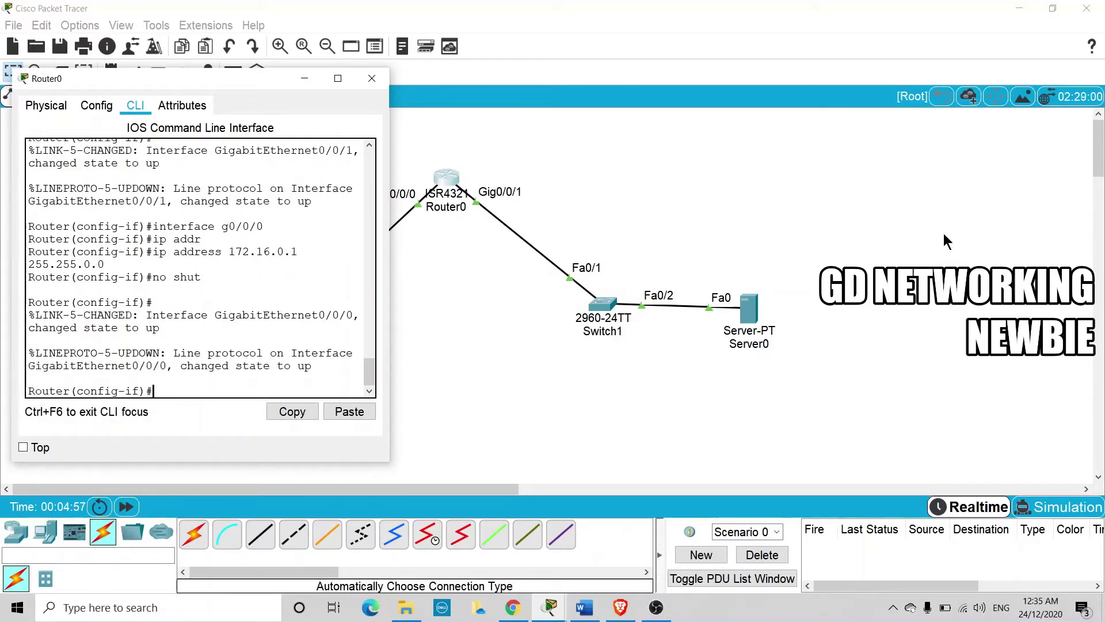
# Add a note reading 172.16.0.1 beside Router0's Gig0/0/0 link
pyautogui.click(306, 80)
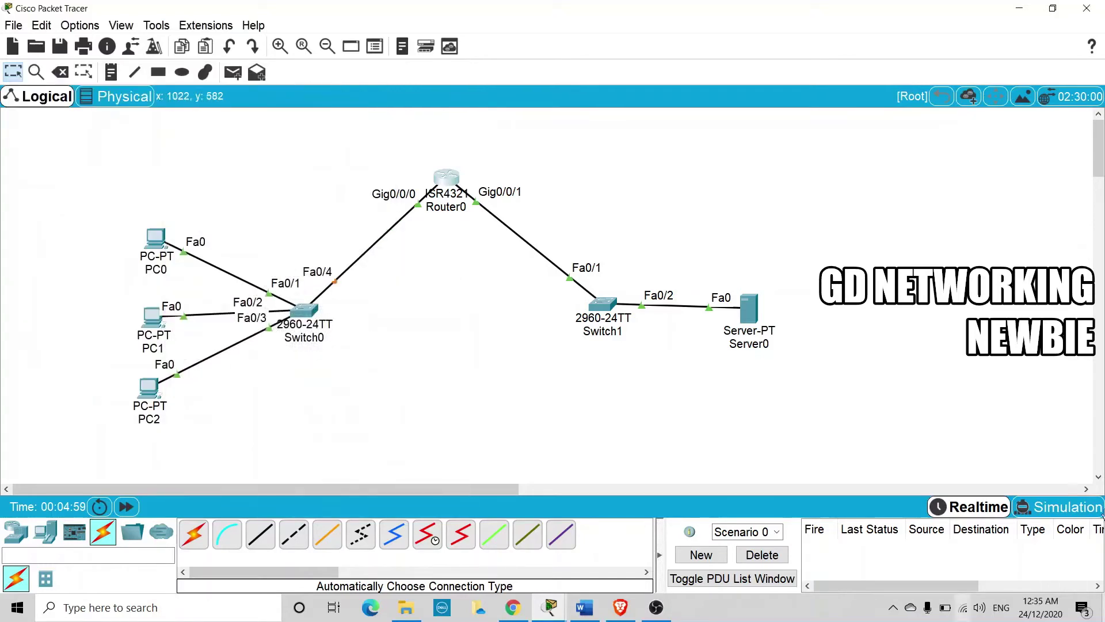
pyautogui.click(111, 72)
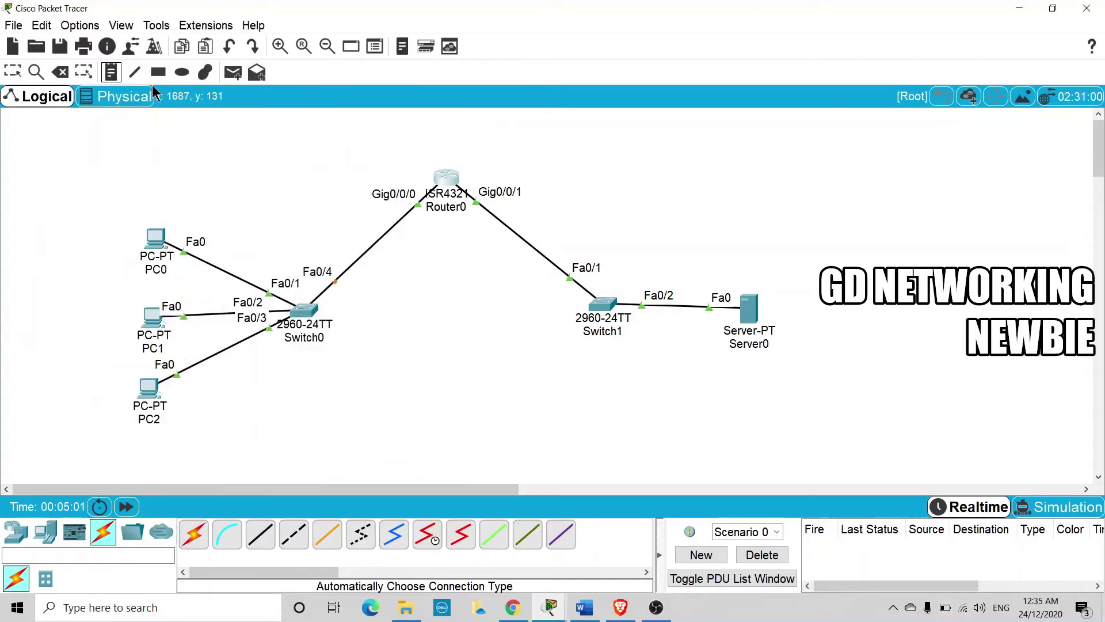
pyautogui.click(387, 169)
pyautogui.write('1')
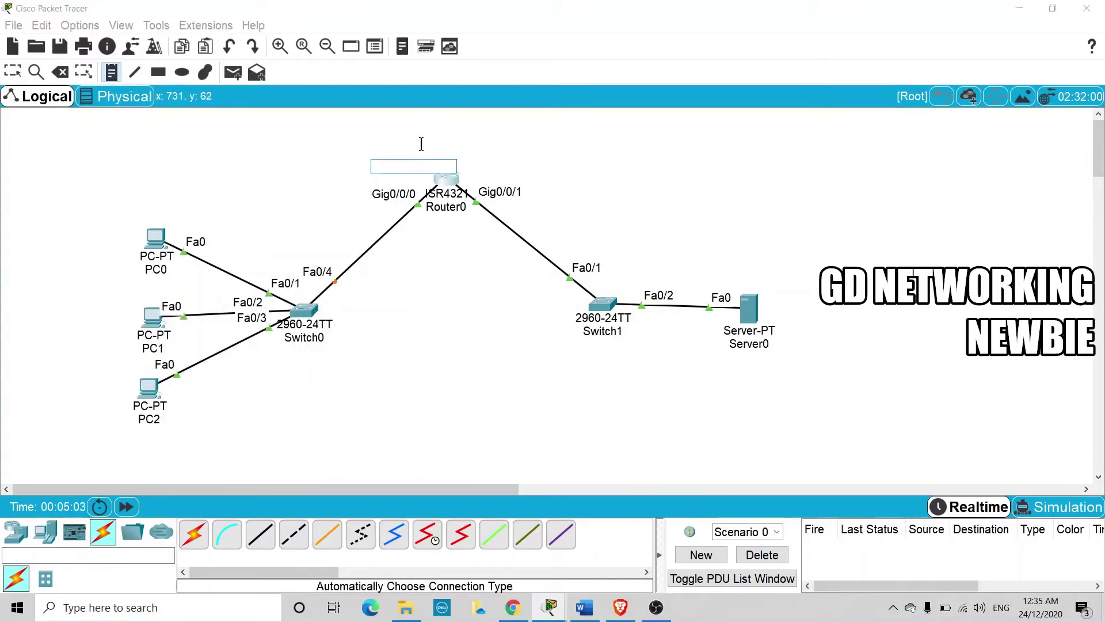
pyautogui.write('72.16.0.')
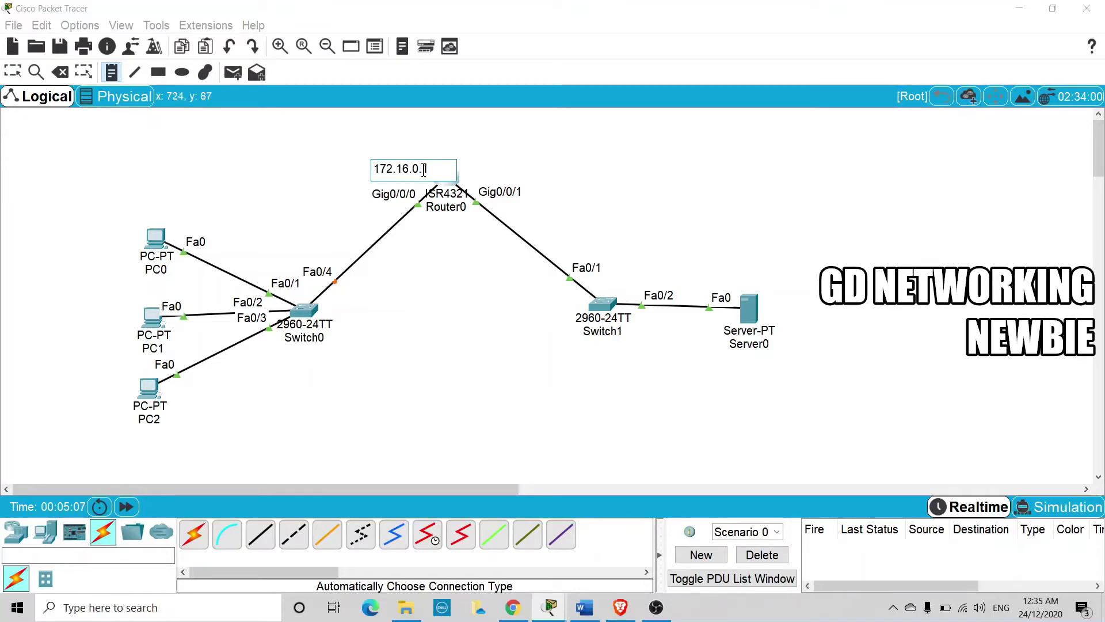
pyautogui.click(437, 151)
pyautogui.press('Escape')
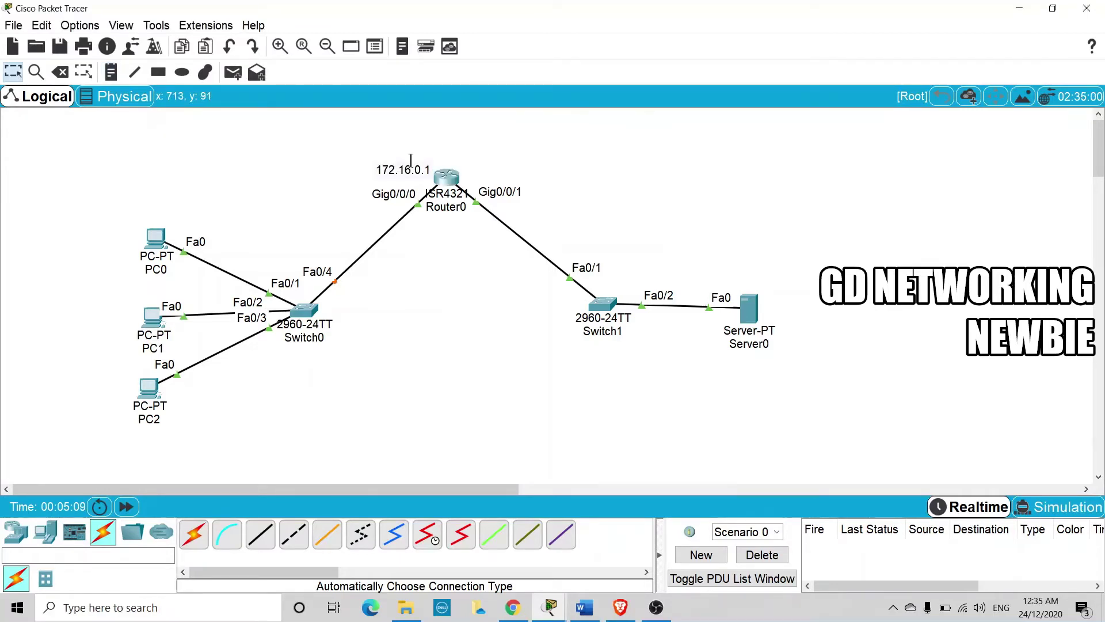
pyautogui.moveTo(413, 170); pyautogui.dragTo(396, 172)
# Add a note reading 192.168.10.10 beside Router0's Gig0/0/1 link
pyautogui.click(111, 72)
pyautogui.click(478, 171)
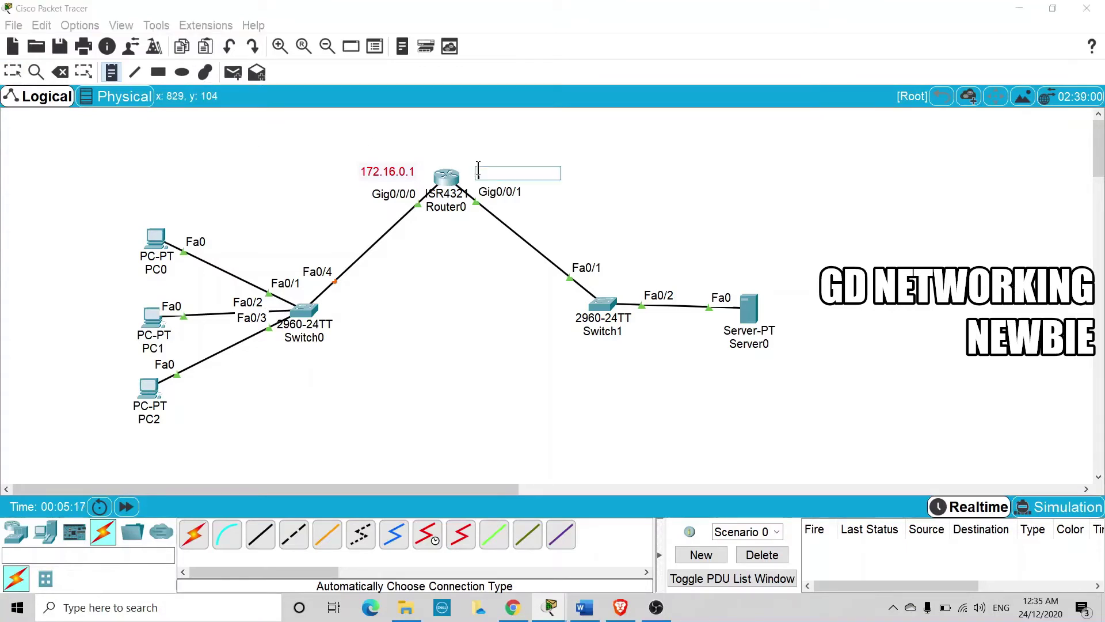
pyautogui.write('192.168.10.10')
pyautogui.click(601, 190)
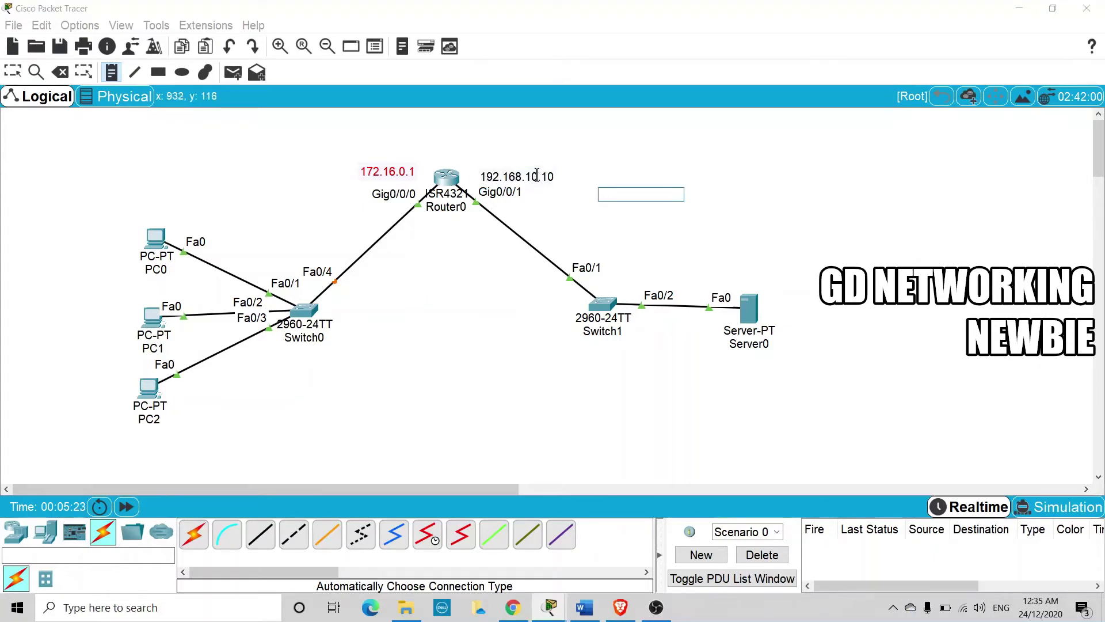
pyautogui.press('Escape')
pyautogui.moveTo(536, 175); pyautogui.dragTo(516, 172)
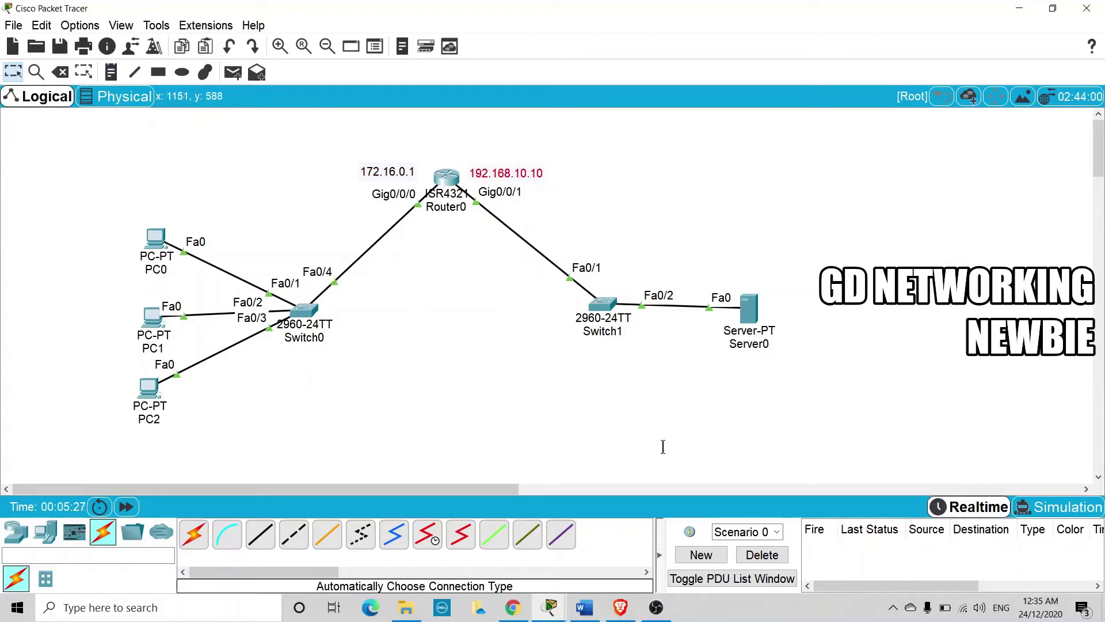
# Draw a yellow-green filled rectangle around the PCs and Switch0
pyautogui.click(160, 75)
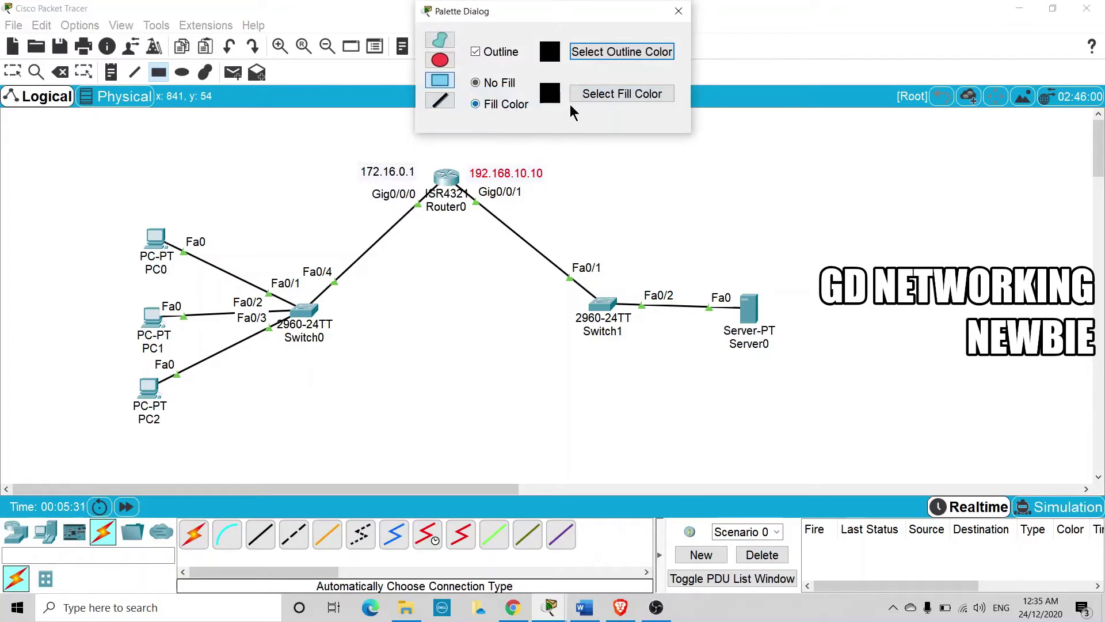
pyautogui.click(584, 99)
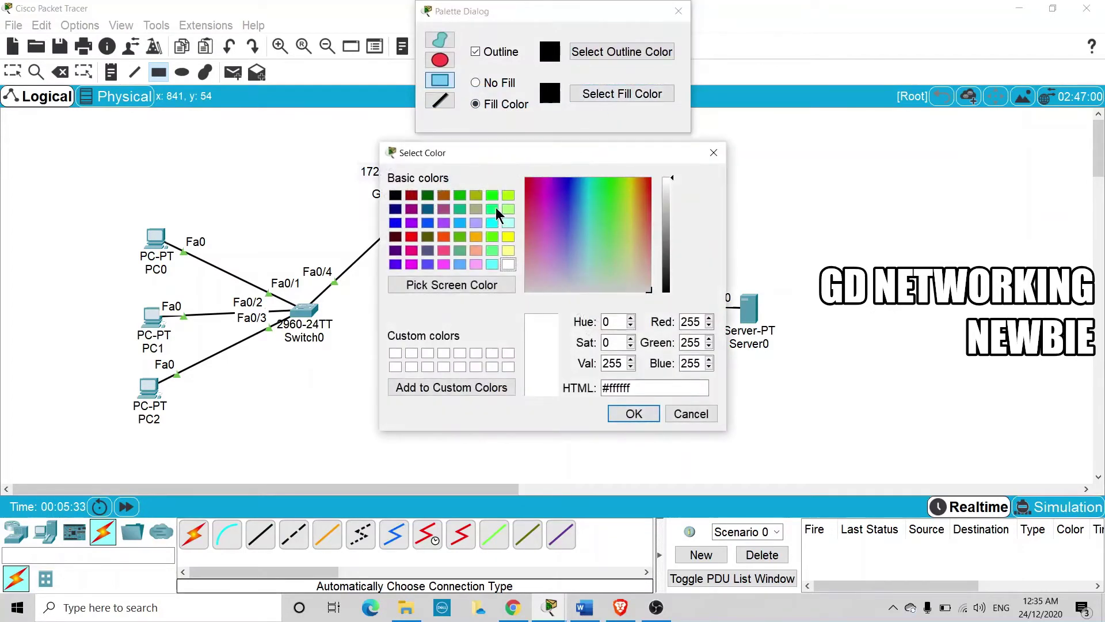
pyautogui.click(509, 198)
pyautogui.click(632, 414)
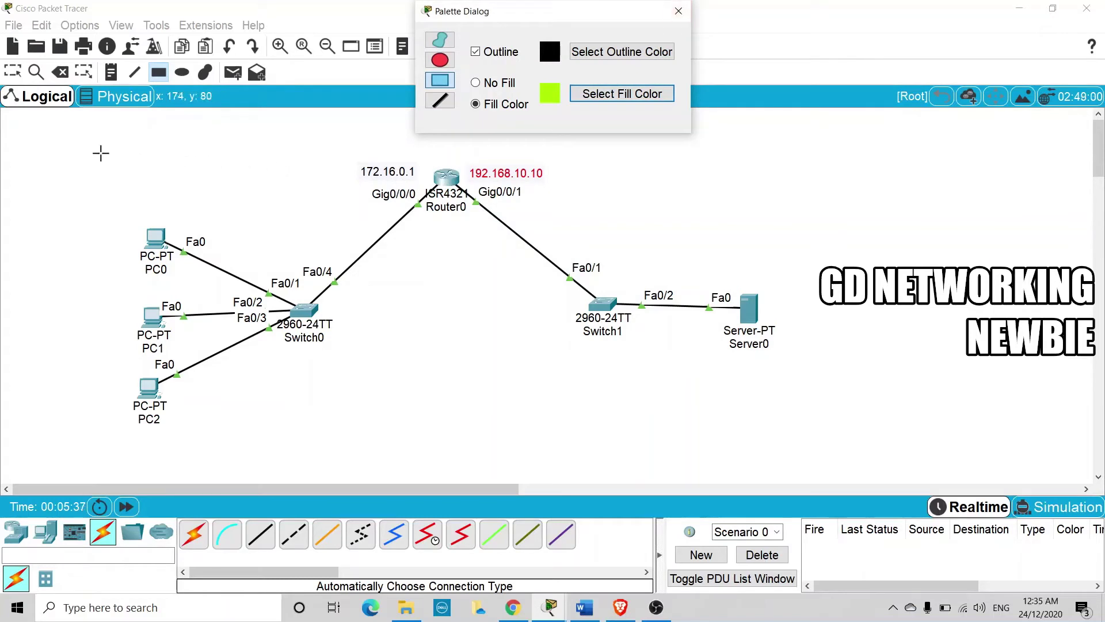
pyautogui.moveTo(99, 149); pyautogui.dragTo(443, 429)
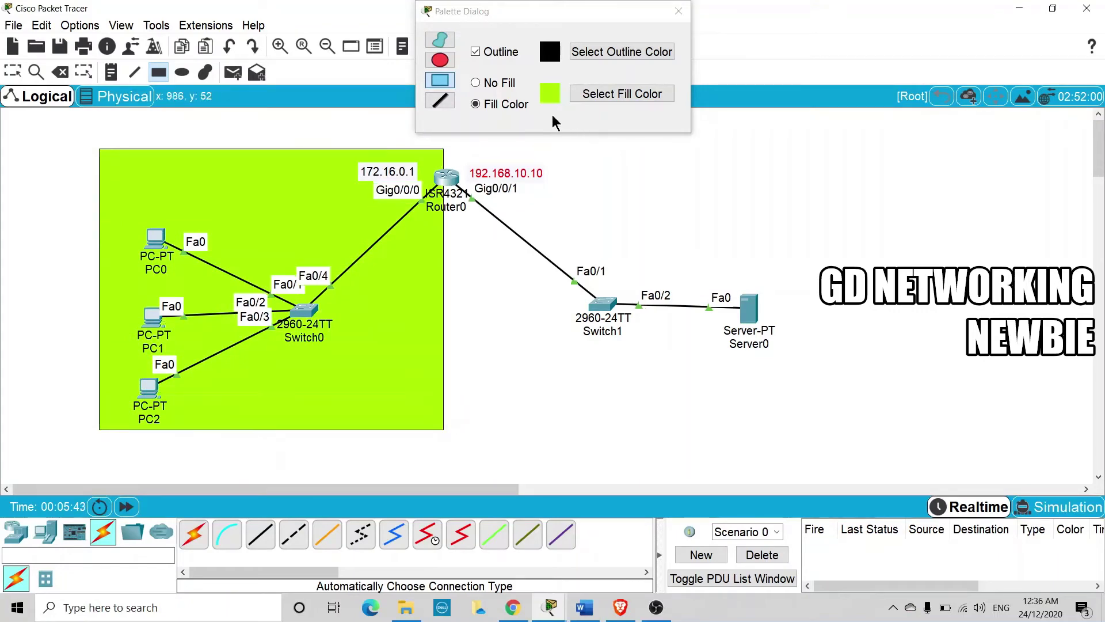
# Draw a light-yellow filled rectangle around Switch1 and Server0, nudging it into place
pyautogui.click(612, 94)
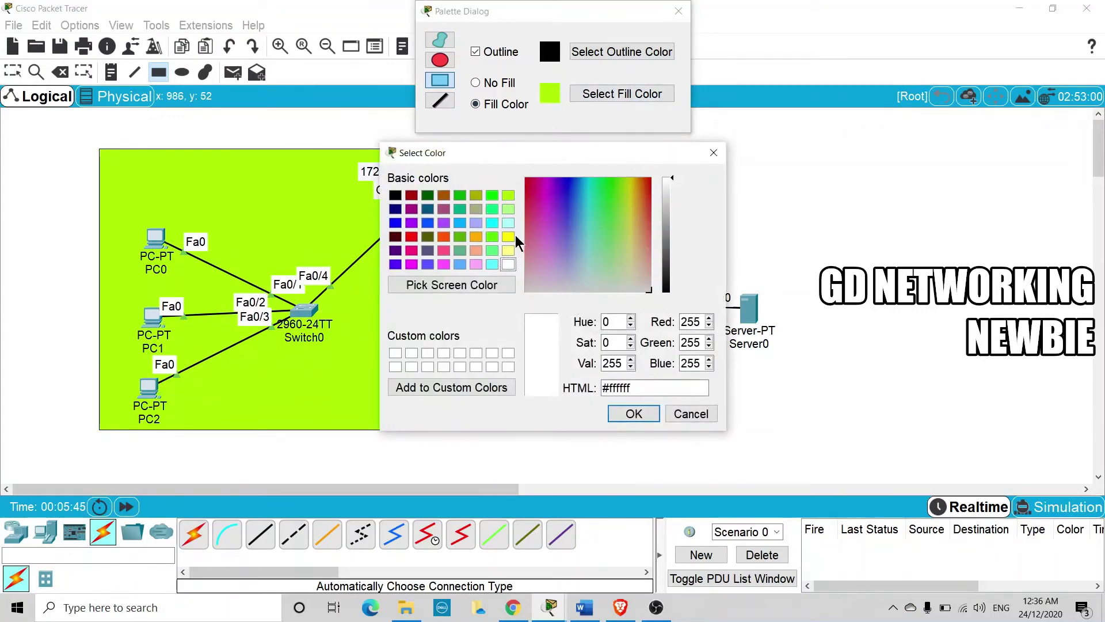
pyautogui.click(511, 254)
pyautogui.click(633, 414)
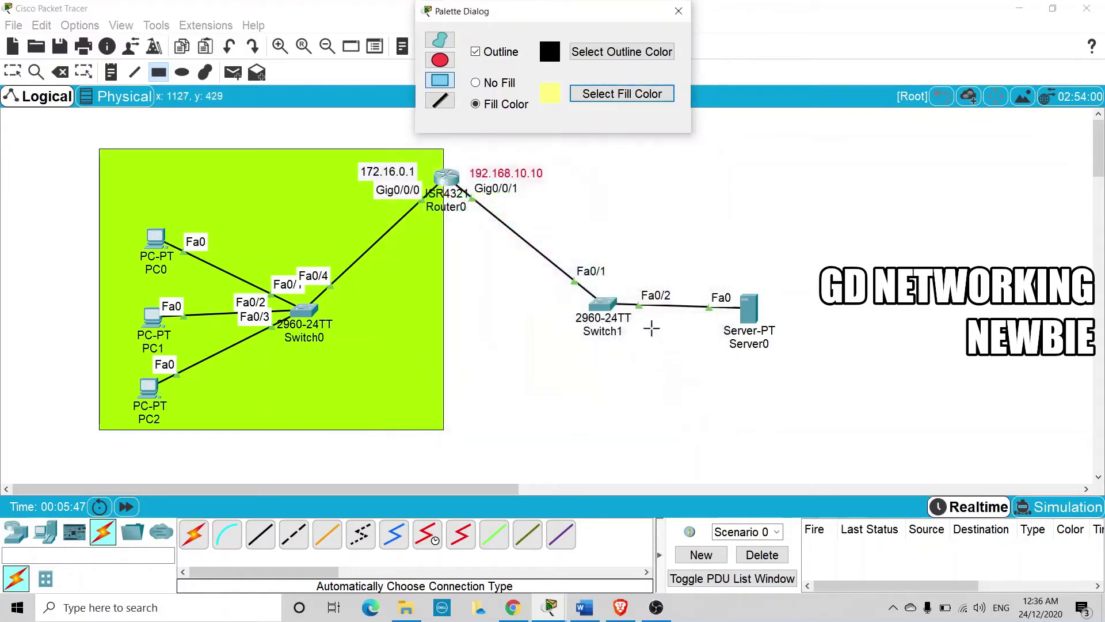
pyautogui.moveTo(457, 151); pyautogui.dragTo(779, 432)
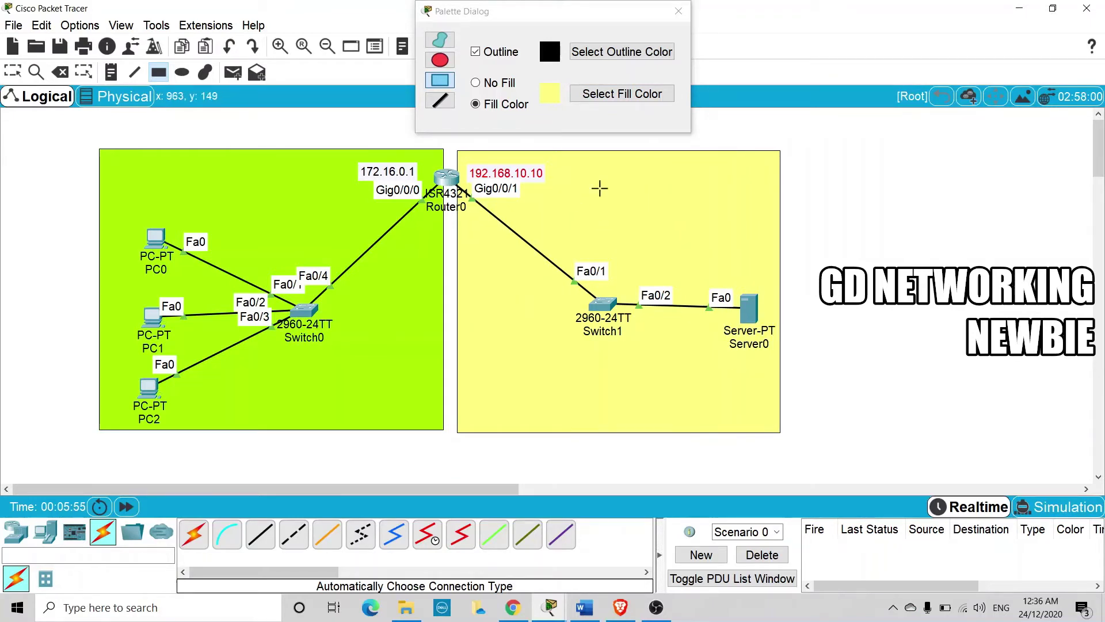
pyautogui.click(679, 11)
pyautogui.press('Escape')
pyautogui.moveTo(551, 156); pyautogui.dragTo(548, 155)
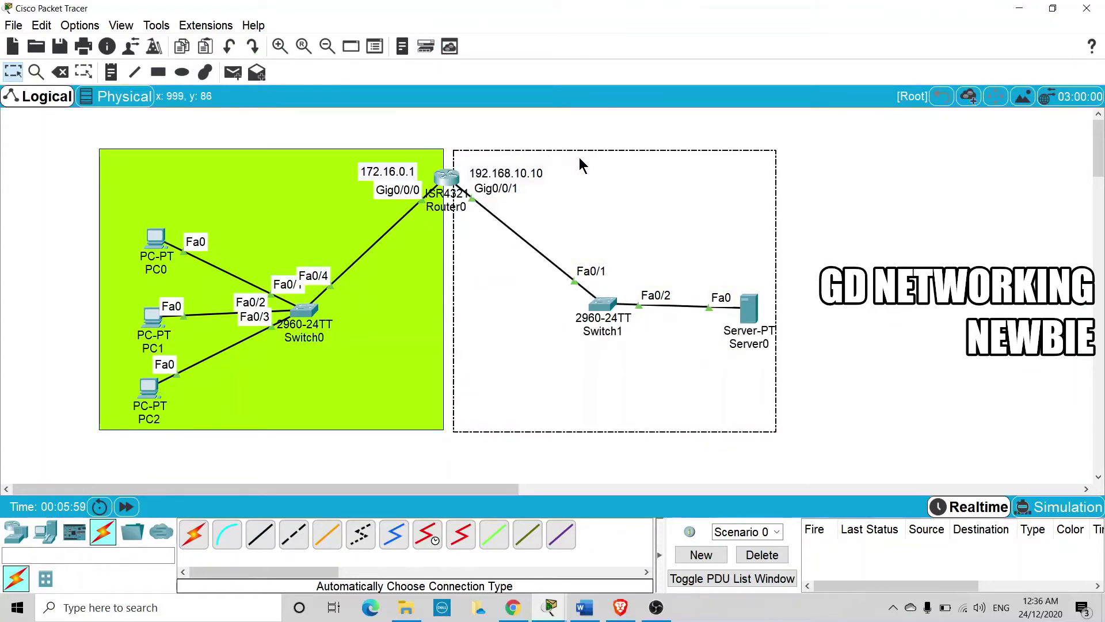
pyautogui.click(828, 245)
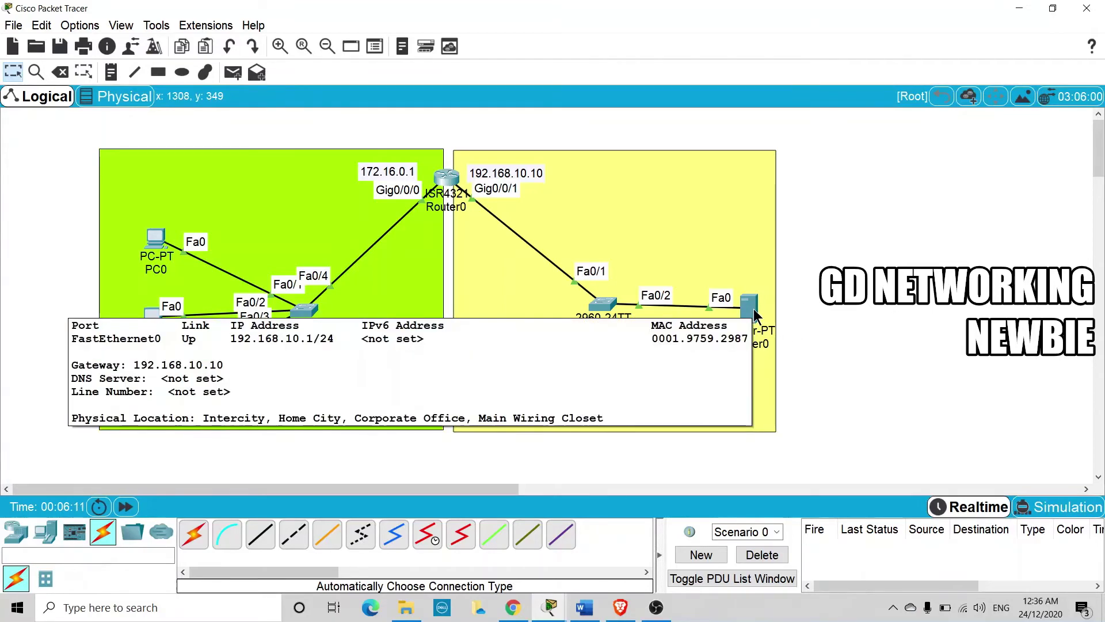
# Show the DHCP service page under Server0's Services tab, with serverPool displayed
pyautogui.click(753, 311)
pyautogui.moveTo(564, 199); pyautogui.dragTo(317, 90)
pyautogui.click(441, 139)
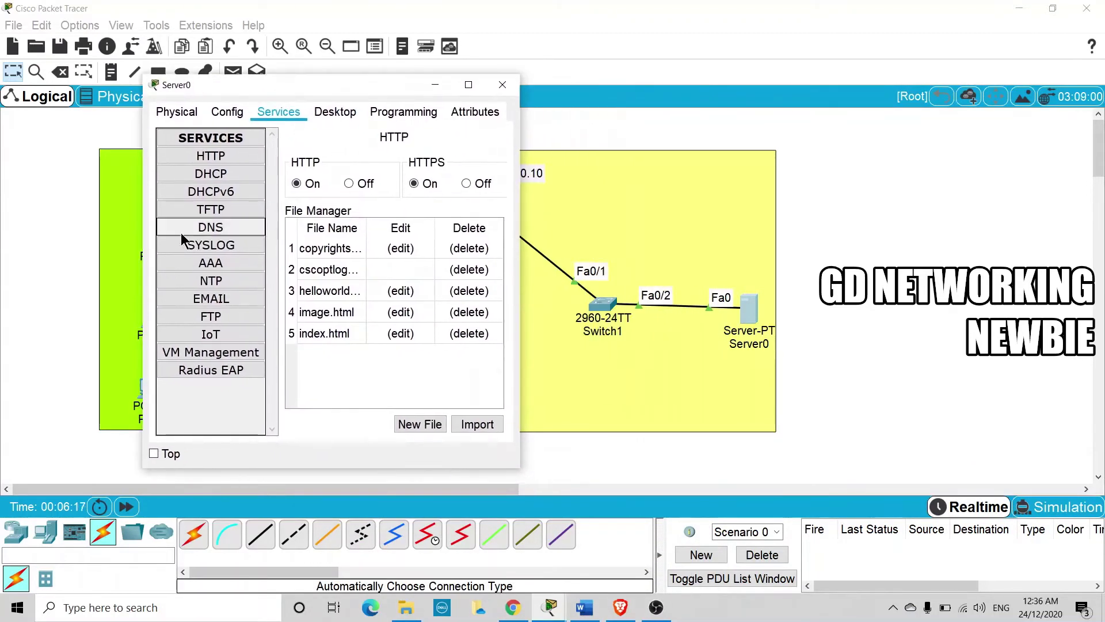
pyautogui.moveTo(144, 234); pyautogui.dragTo(3, 234)
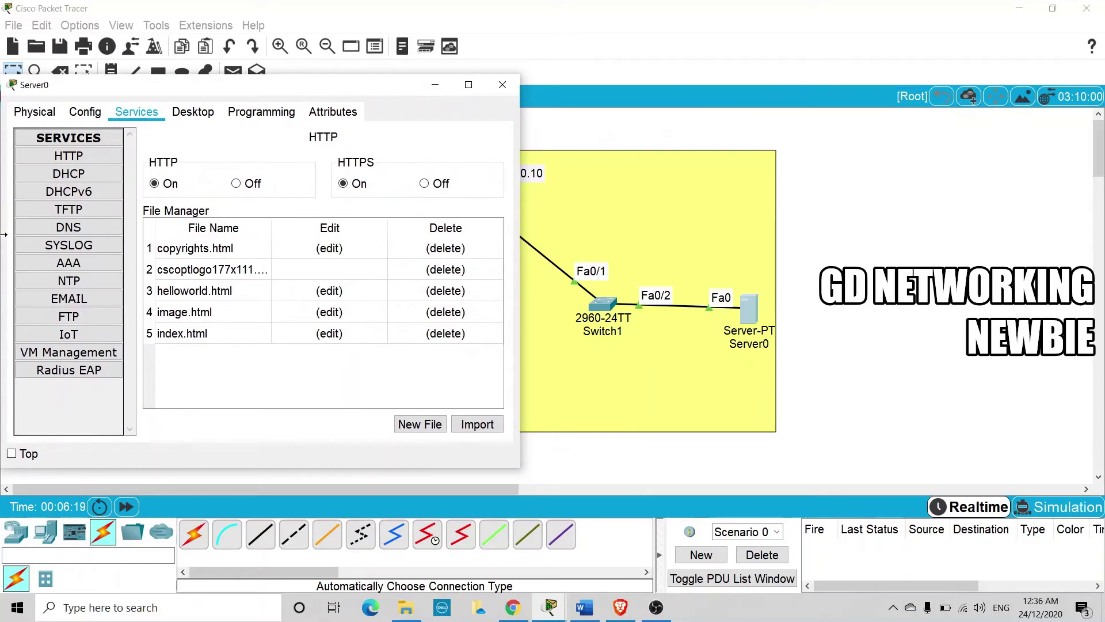
pyautogui.click(75, 179)
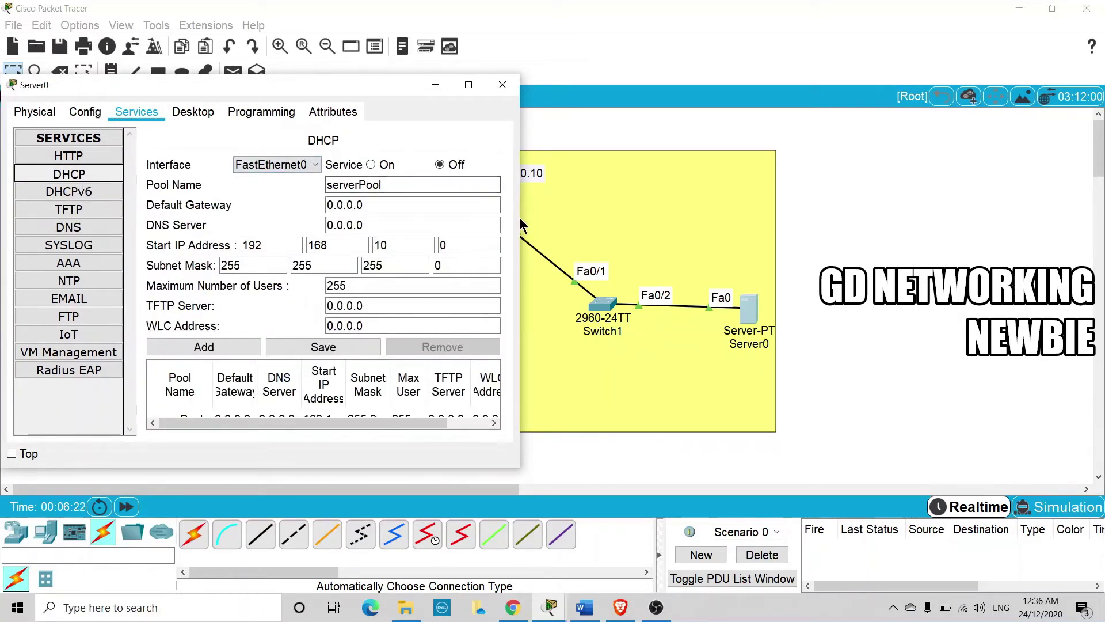
# Set serverPool's default gateway to 172.16.0.1
pyautogui.moveTo(520, 216); pyautogui.dragTo(631, 226)
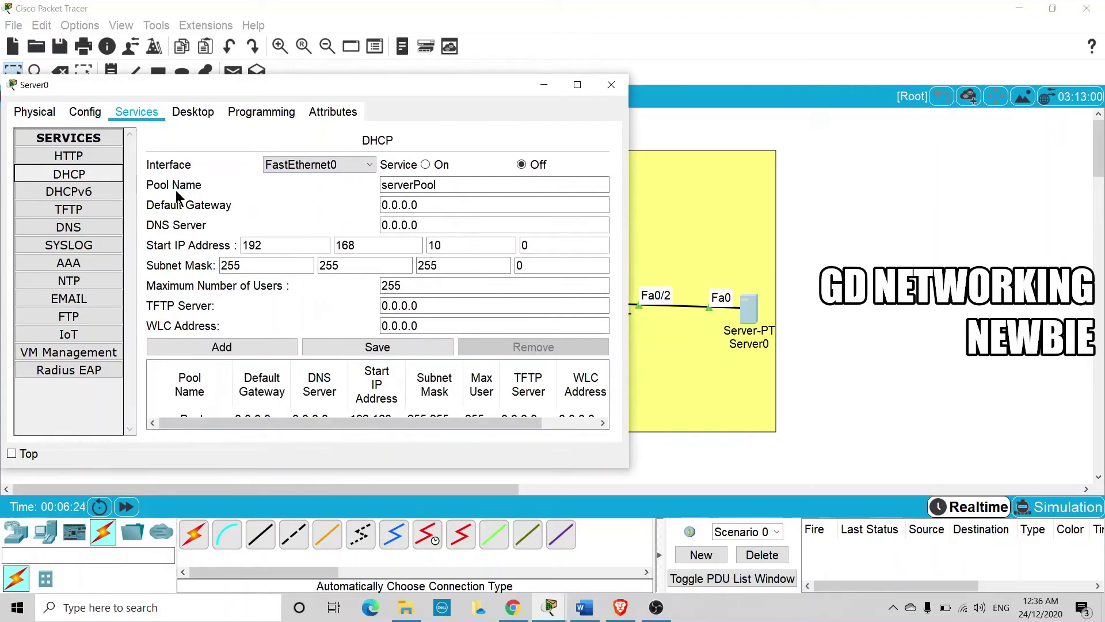
pyautogui.click(437, 186)
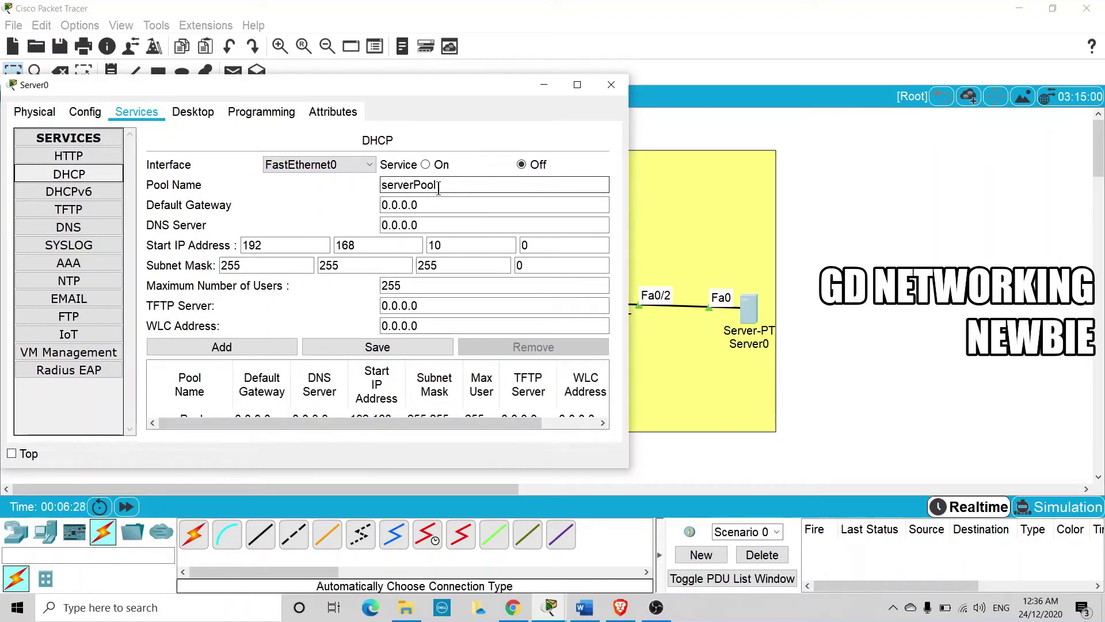
pyautogui.click(426, 205)
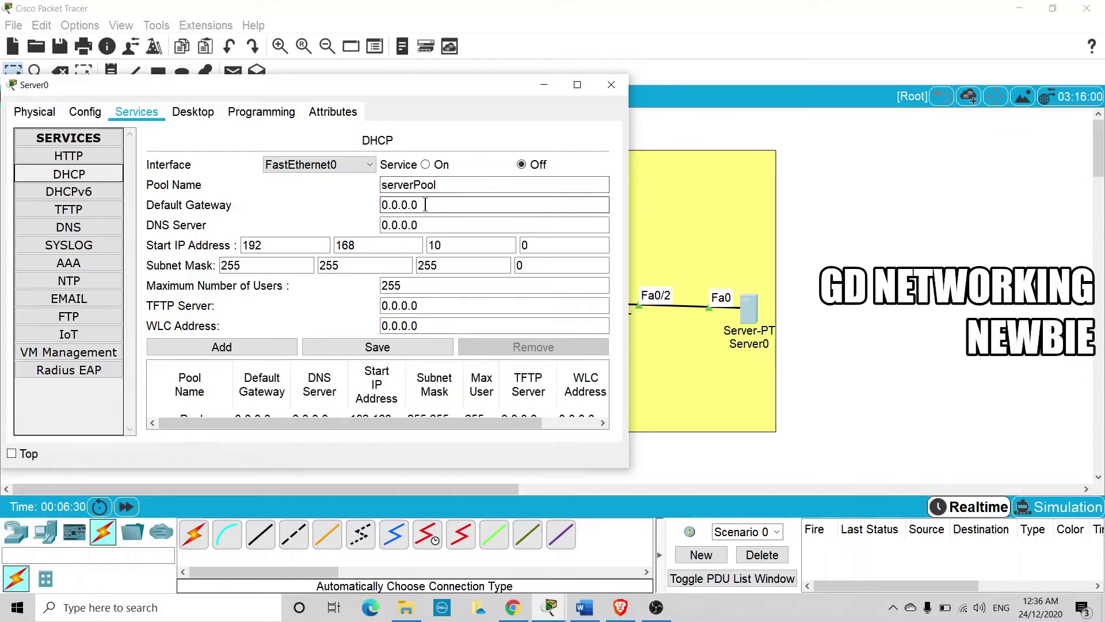
pyautogui.moveTo(420, 205); pyautogui.dragTo(380, 206)
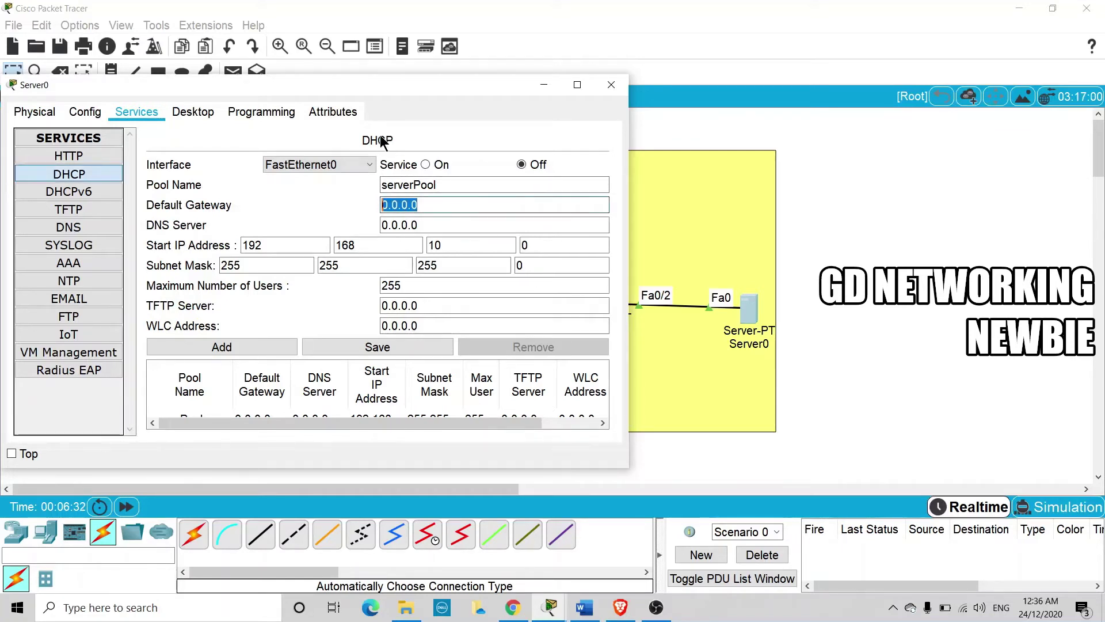
pyautogui.moveTo(374, 88); pyautogui.dragTo(376, 257)
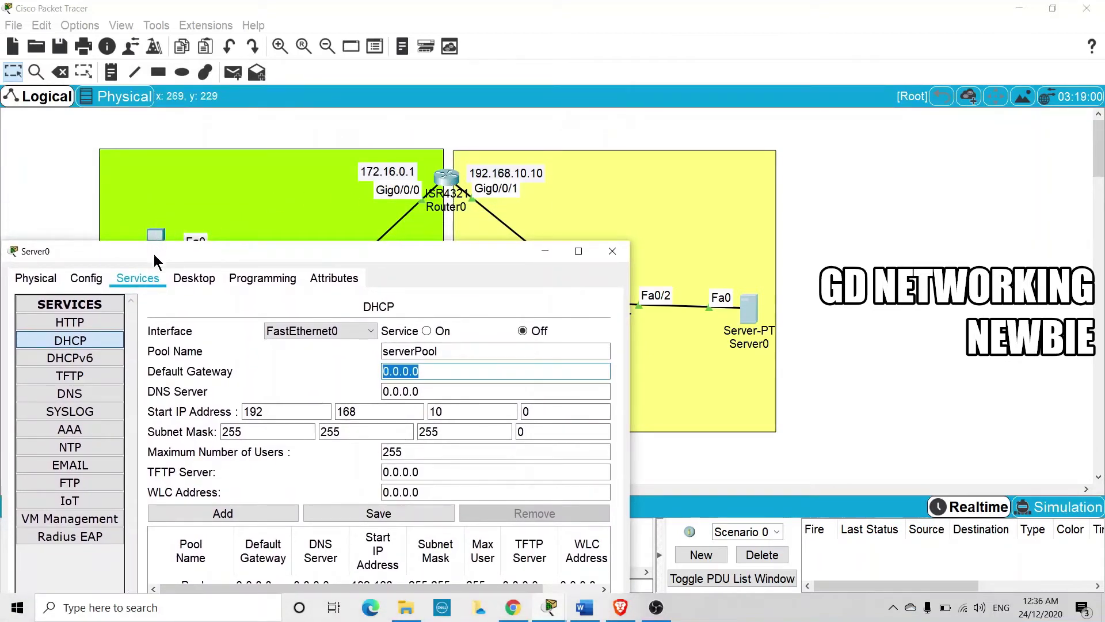
pyautogui.moveTo(153, 254); pyautogui.dragTo(155, 298)
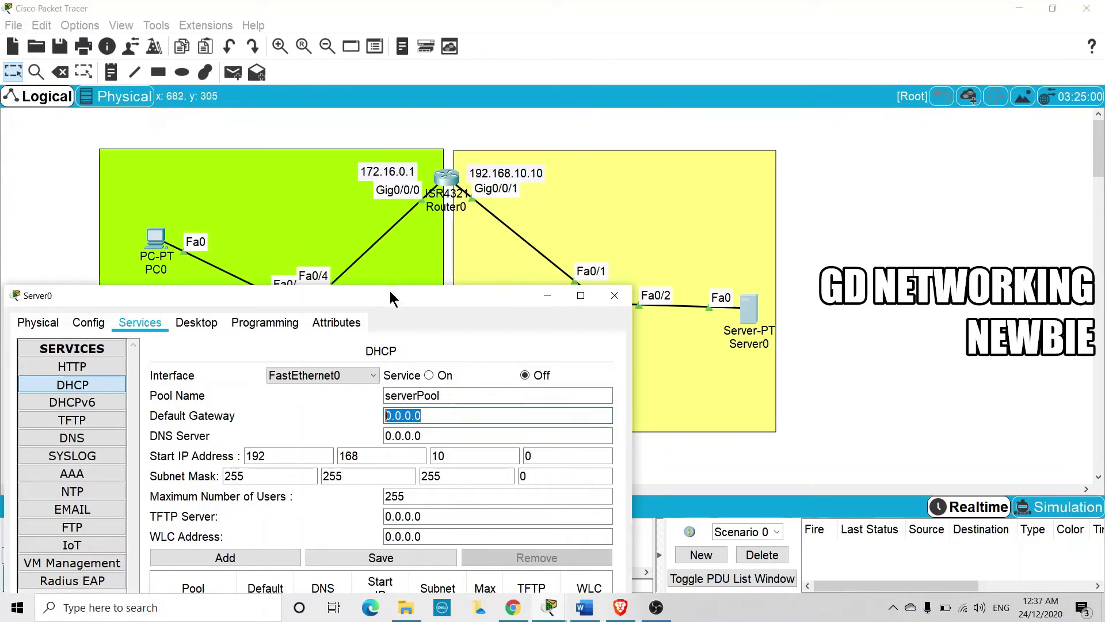
pyautogui.moveTo(388, 292); pyautogui.dragTo(382, 150)
pyautogui.write('1')
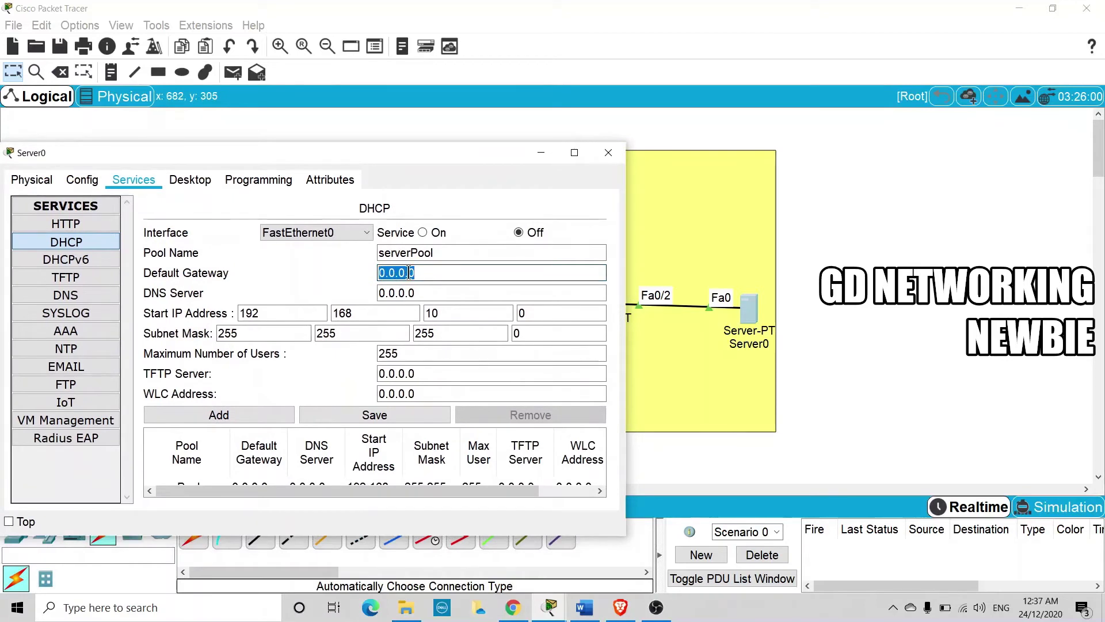
pyautogui.write('72.16.0.1')
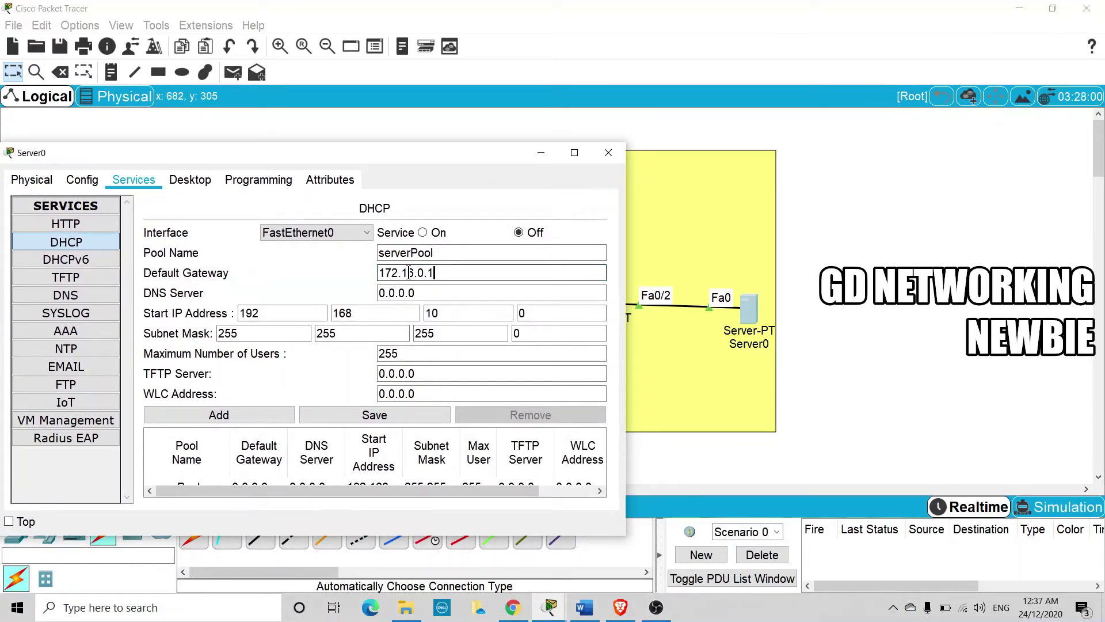
# Set serverPool's DNS server to 1.1.1.1
pyautogui.moveTo(422, 154); pyautogui.dragTo(369, 161)
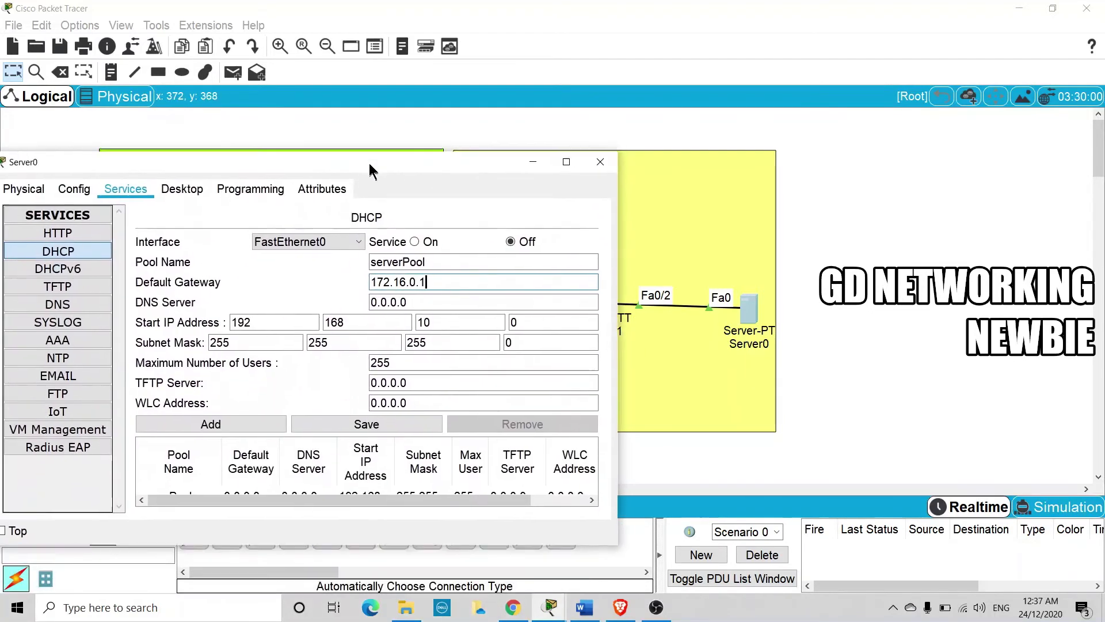
pyautogui.click(413, 298)
pyautogui.moveTo(413, 299); pyautogui.dragTo(340, 299)
pyautogui.write('1')
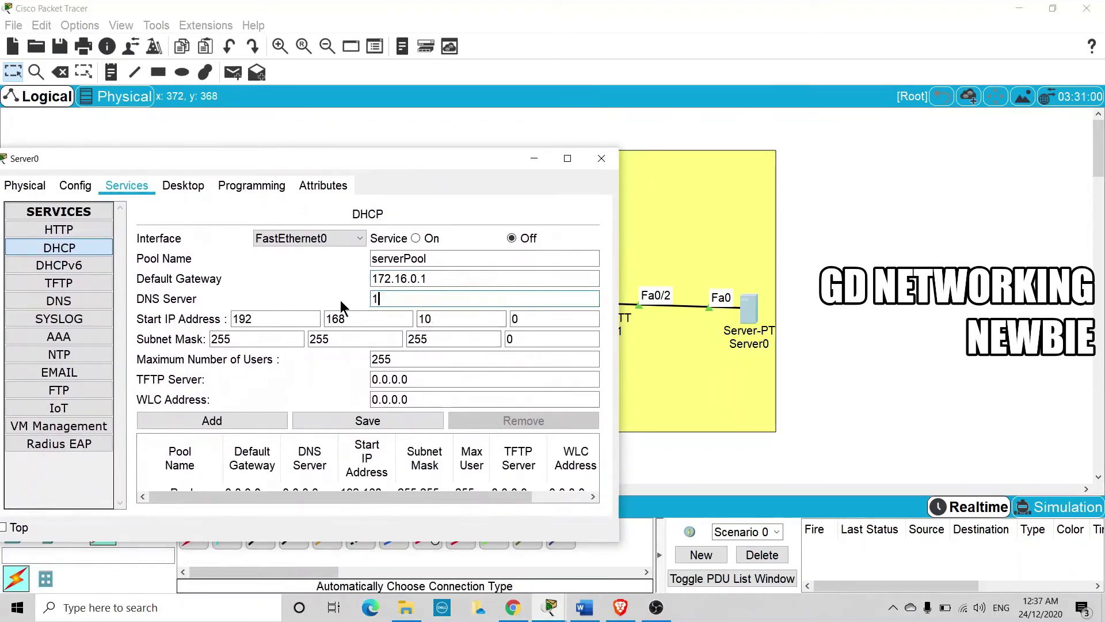
pyautogui.write('.1.1.1')
pyautogui.moveTo(418, 165); pyautogui.dragTo(445, 161)
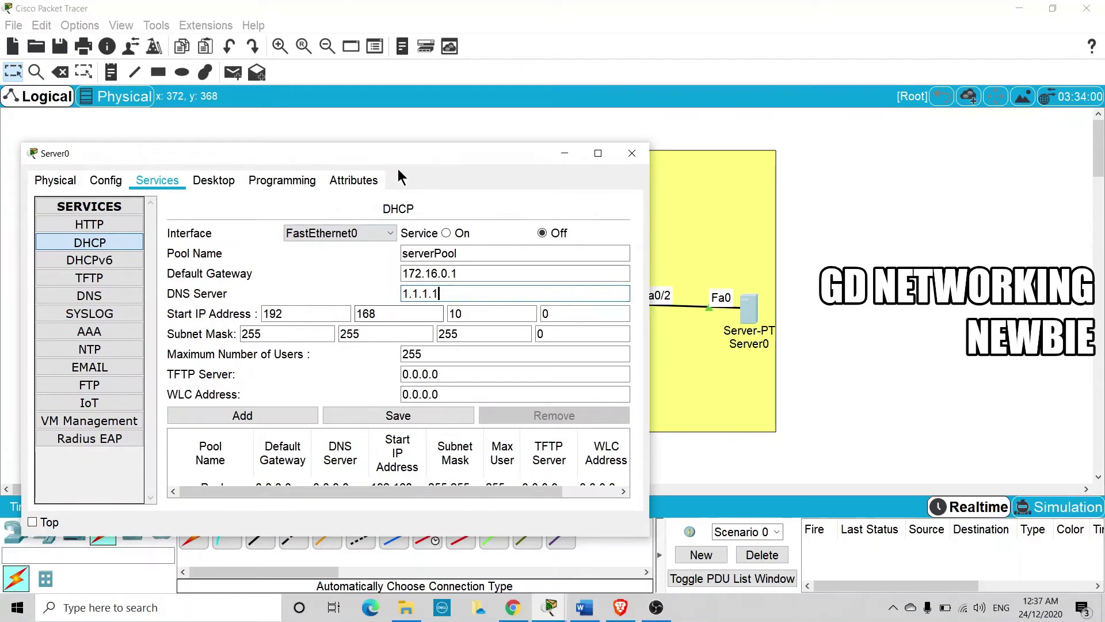
pyautogui.moveTo(400, 156); pyautogui.dragTo(371, 335)
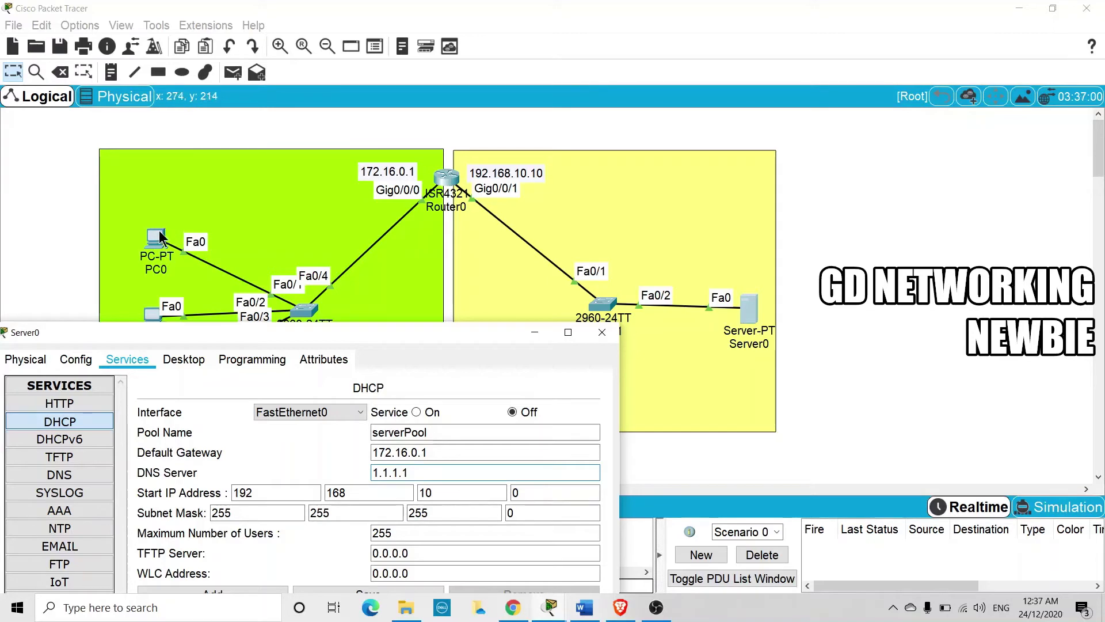
pyautogui.moveTo(308, 338); pyautogui.dragTo(421, 353)
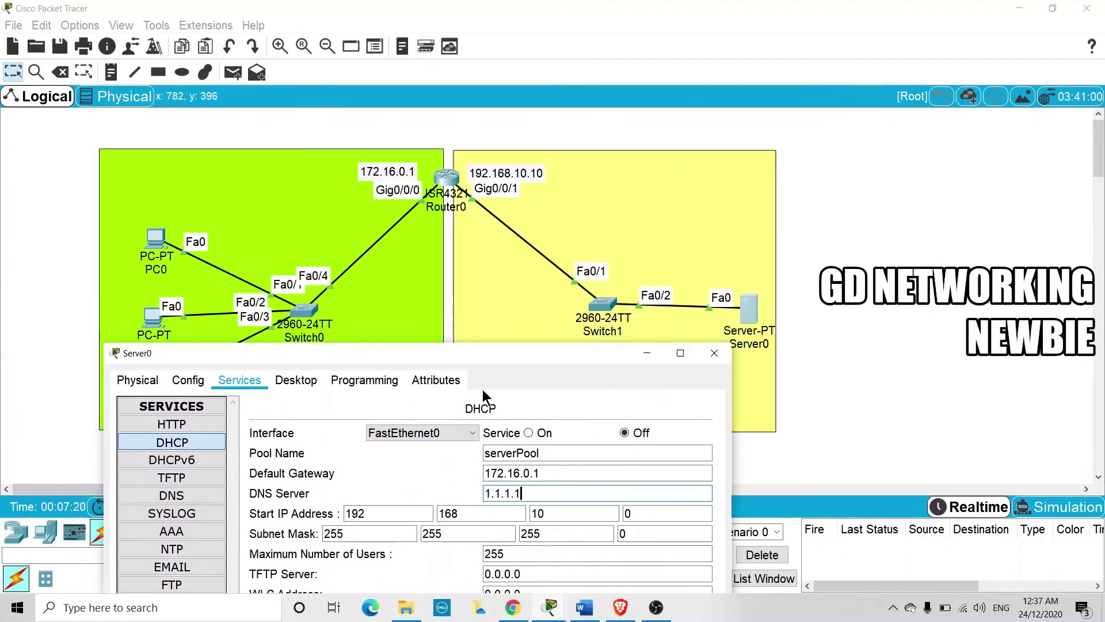
# Enter serverPool's start IP address as 172.16.0.10
pyautogui.moveTo(478, 355); pyautogui.dragTo(458, 172)
pyautogui.doubleClick(350, 333)
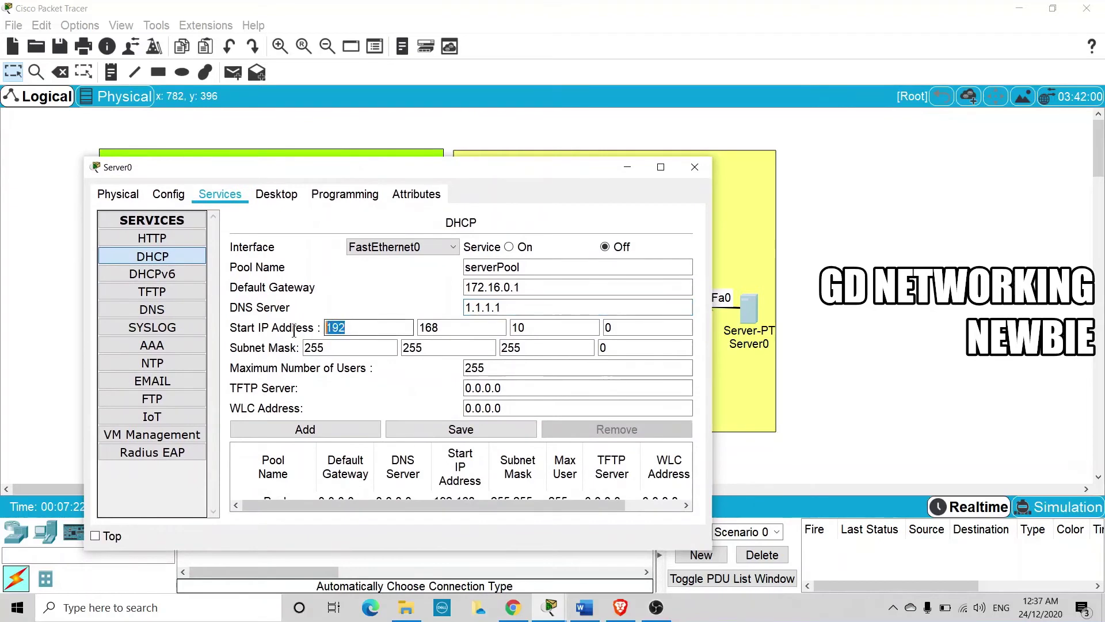
pyautogui.write('172')
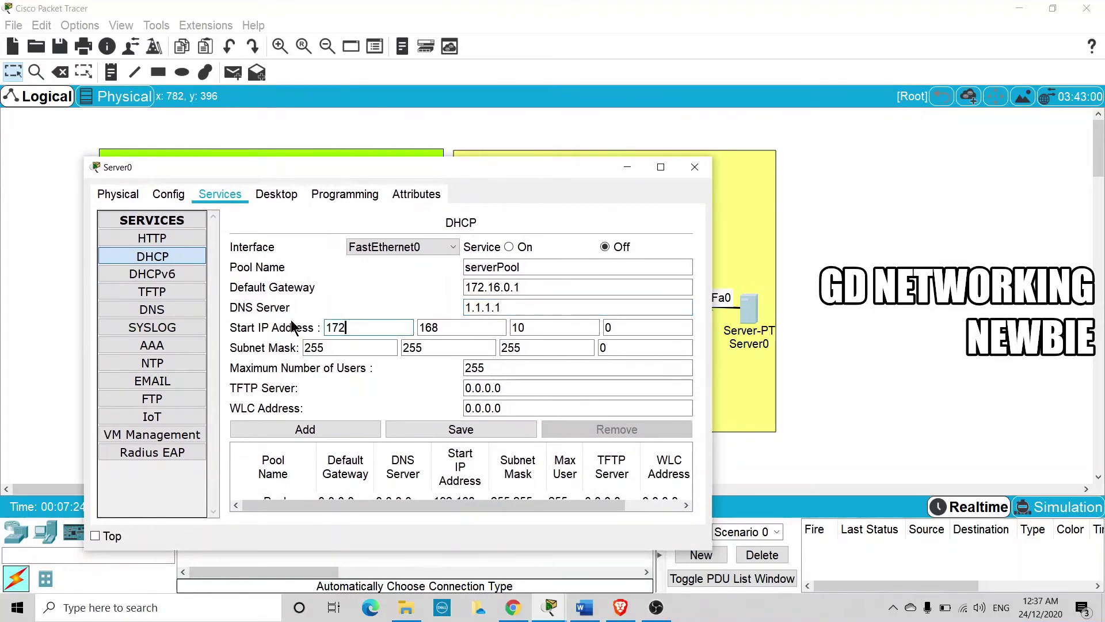
pyautogui.press('Tab')
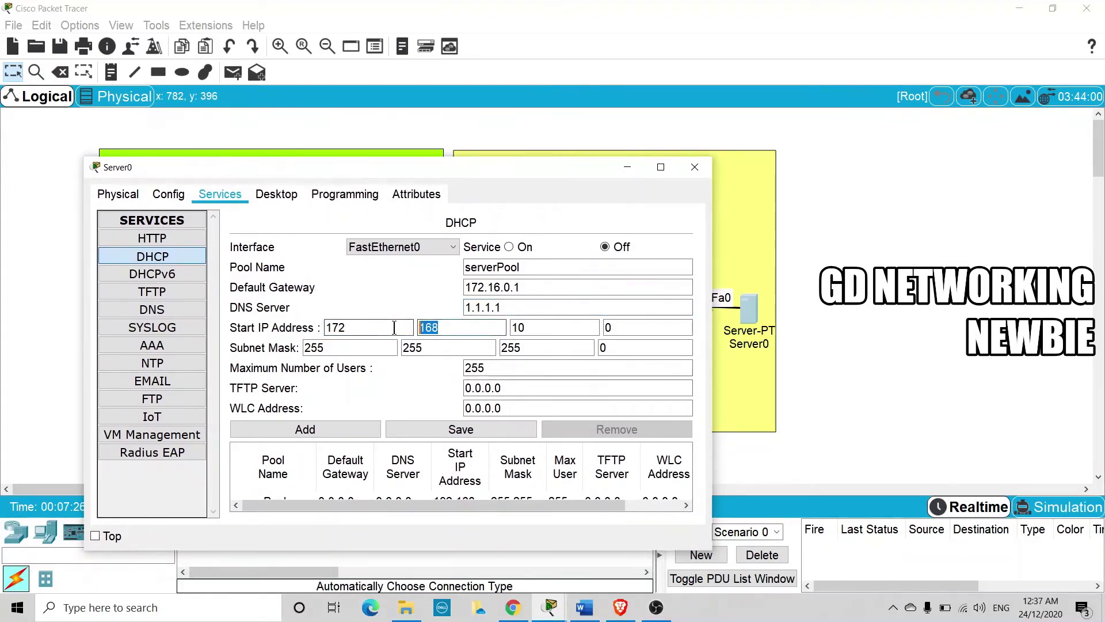
pyautogui.write('16')
pyautogui.press('Tab')
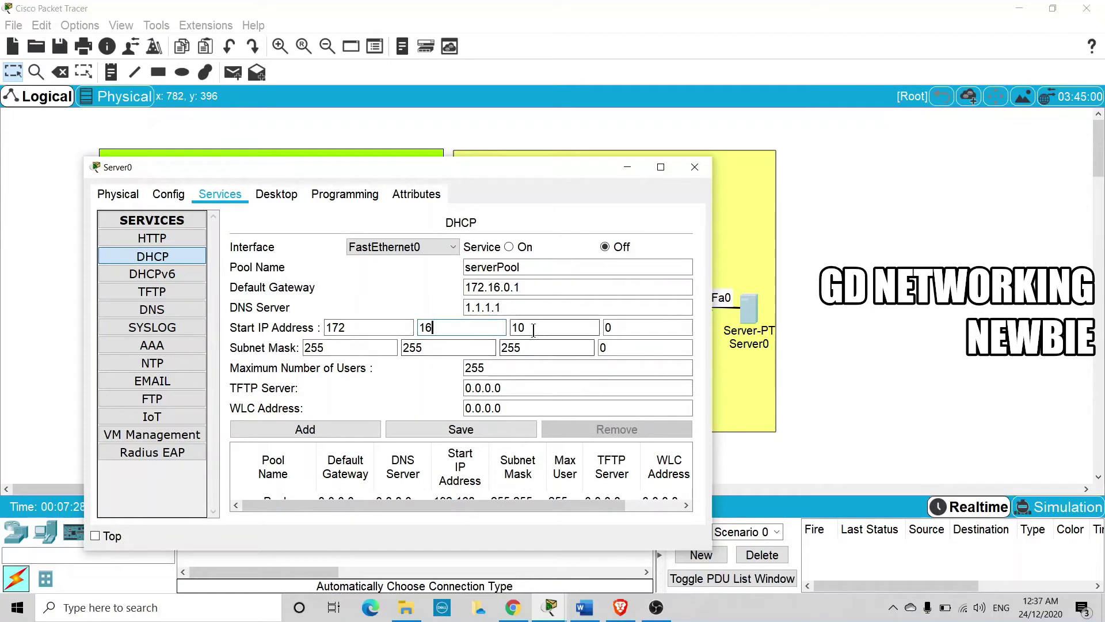
pyautogui.write('0')
pyautogui.press('Tab')
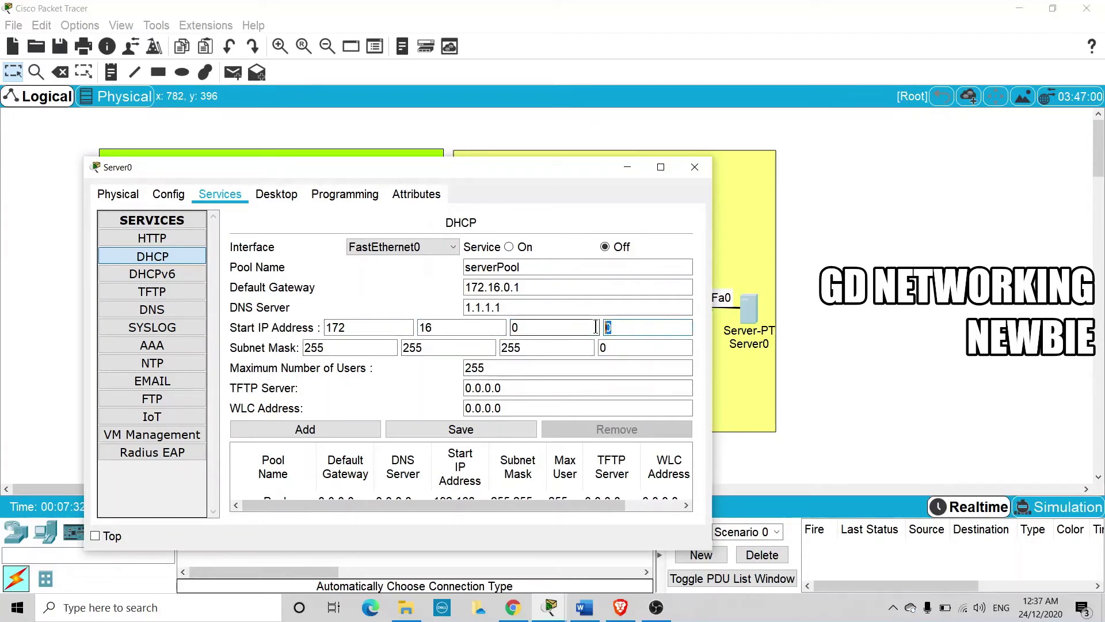
pyautogui.write('10')
# Set mask 255.255.0.0 and maximum users 5, turn DHCP on and save serverPool
pyautogui.press('Tab')
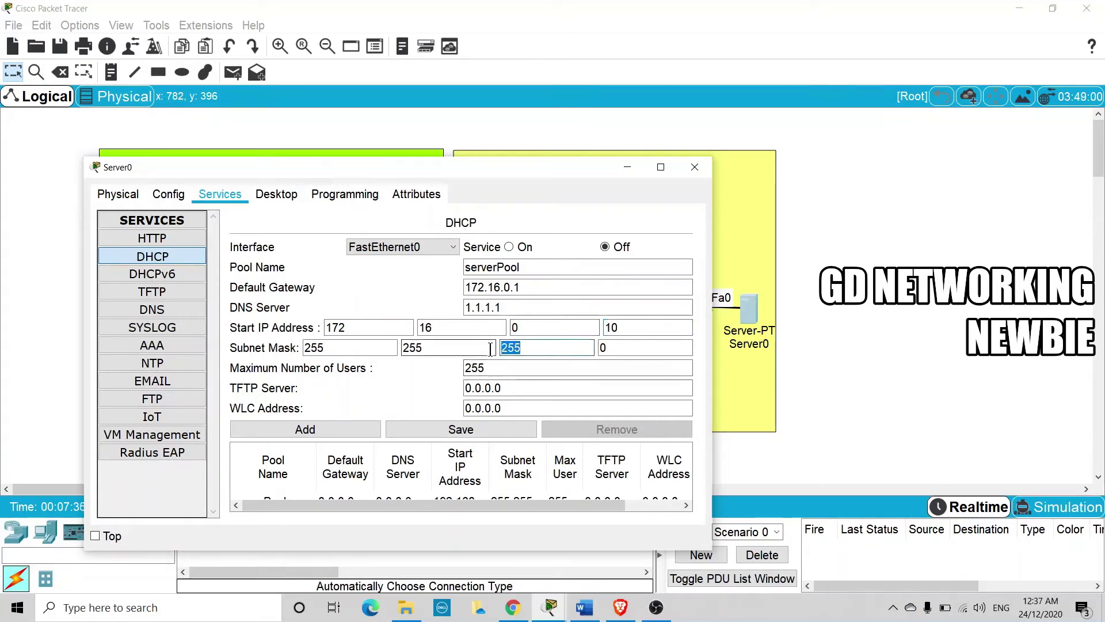
pyautogui.write('0')
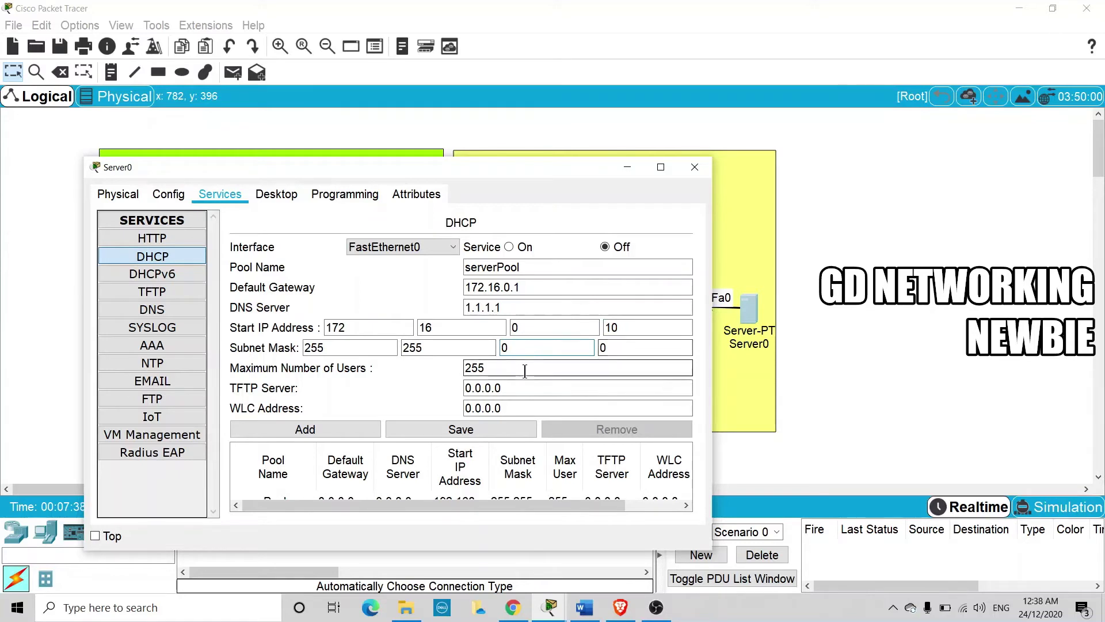
pyautogui.click(499, 368)
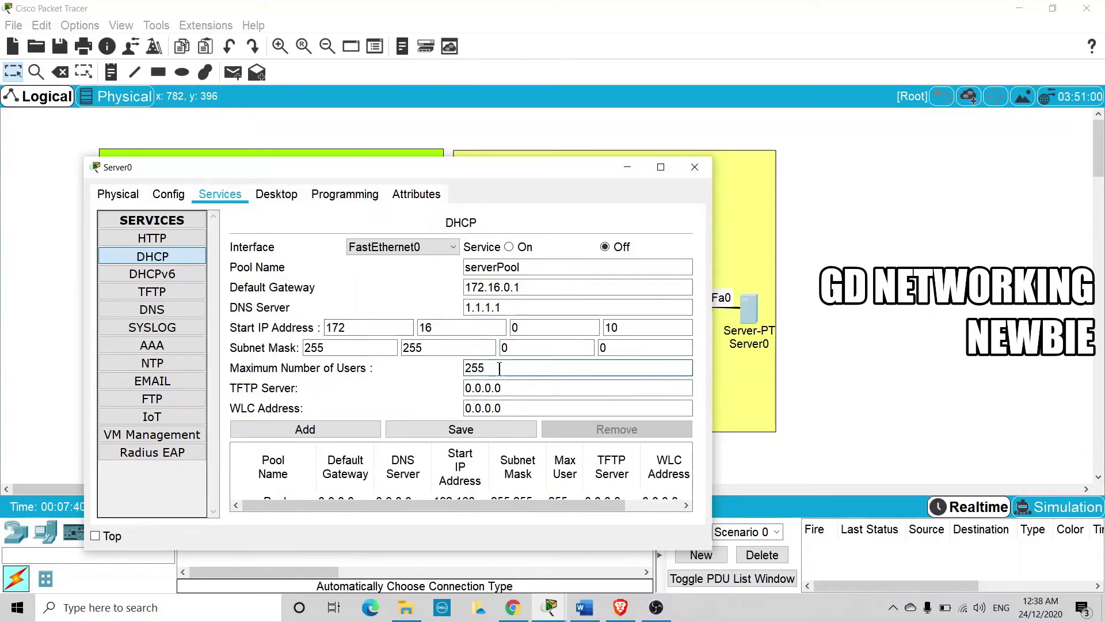
pyautogui.moveTo(512, 369); pyautogui.dragTo(463, 369)
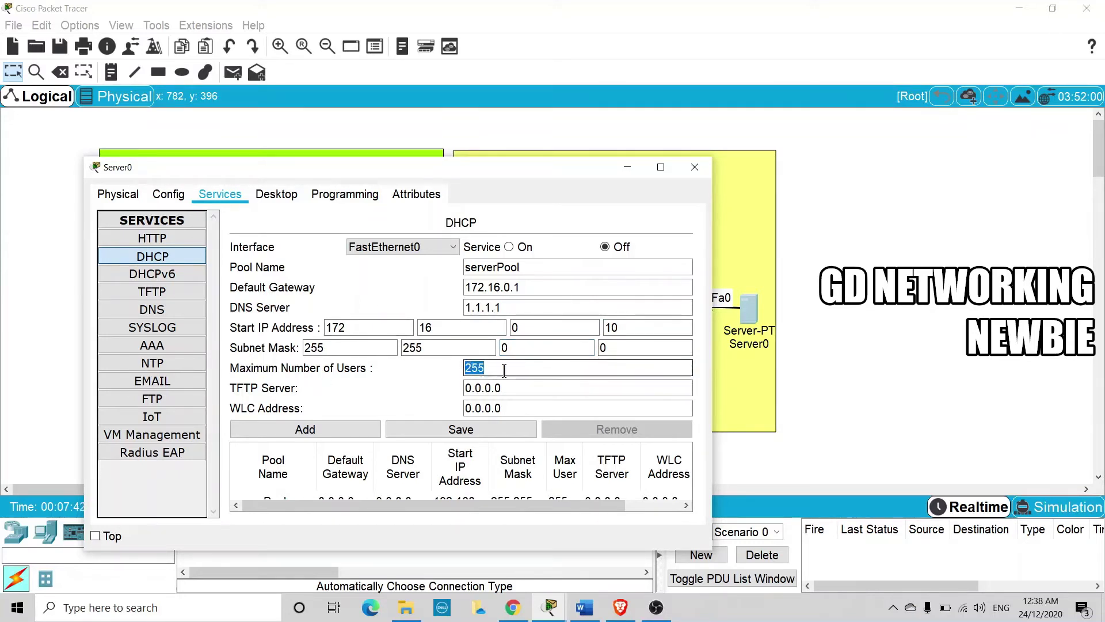
pyautogui.write('5')
pyautogui.click(509, 246)
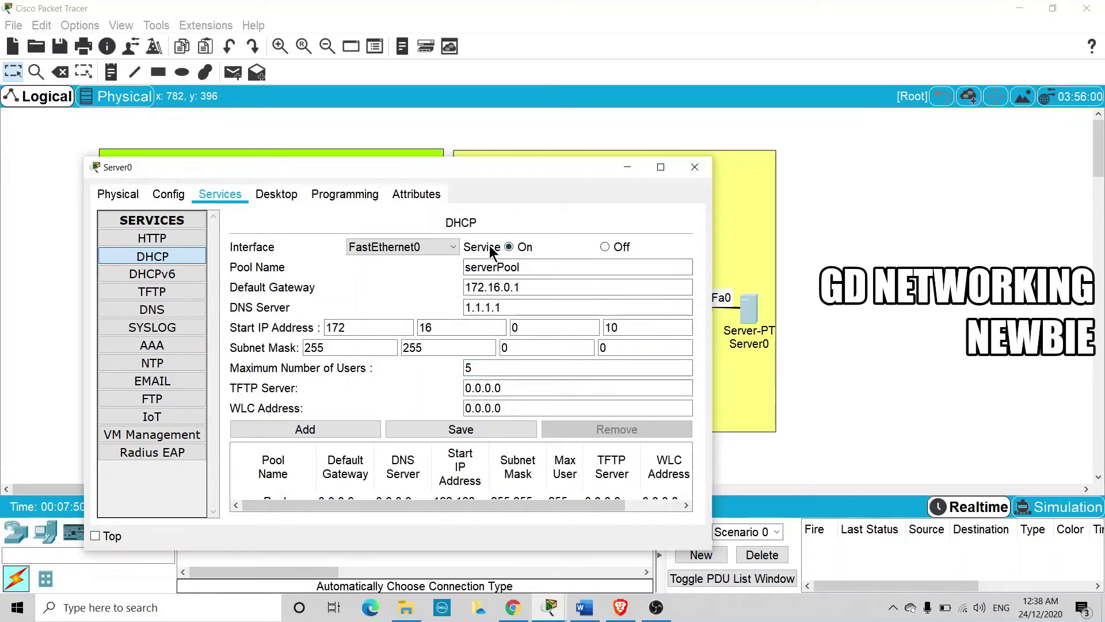
pyautogui.click(482, 429)
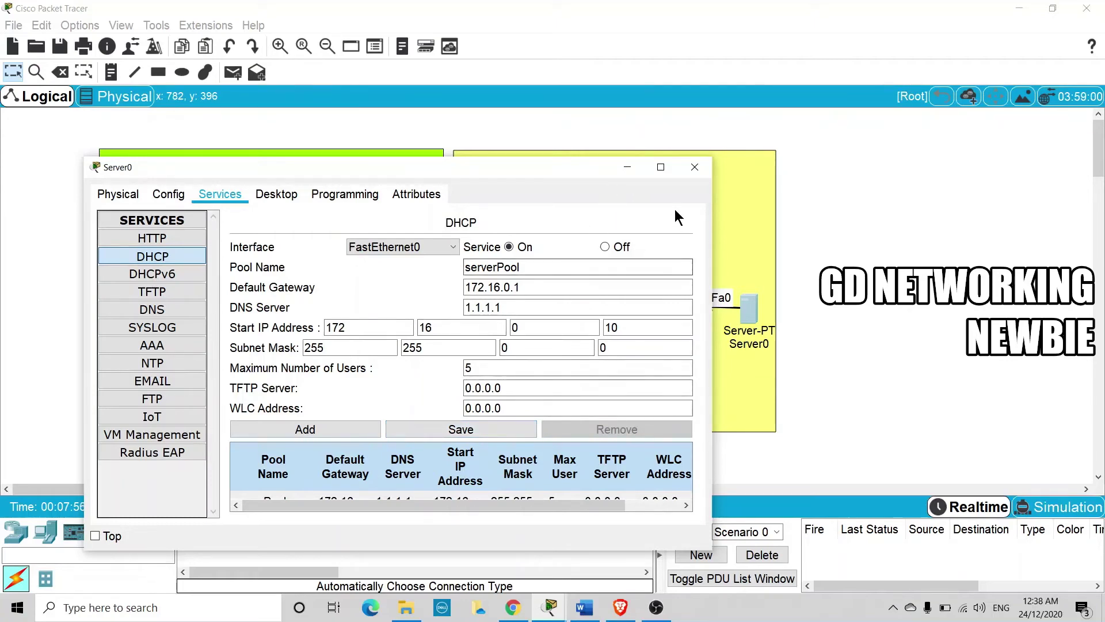
pyautogui.click(691, 173)
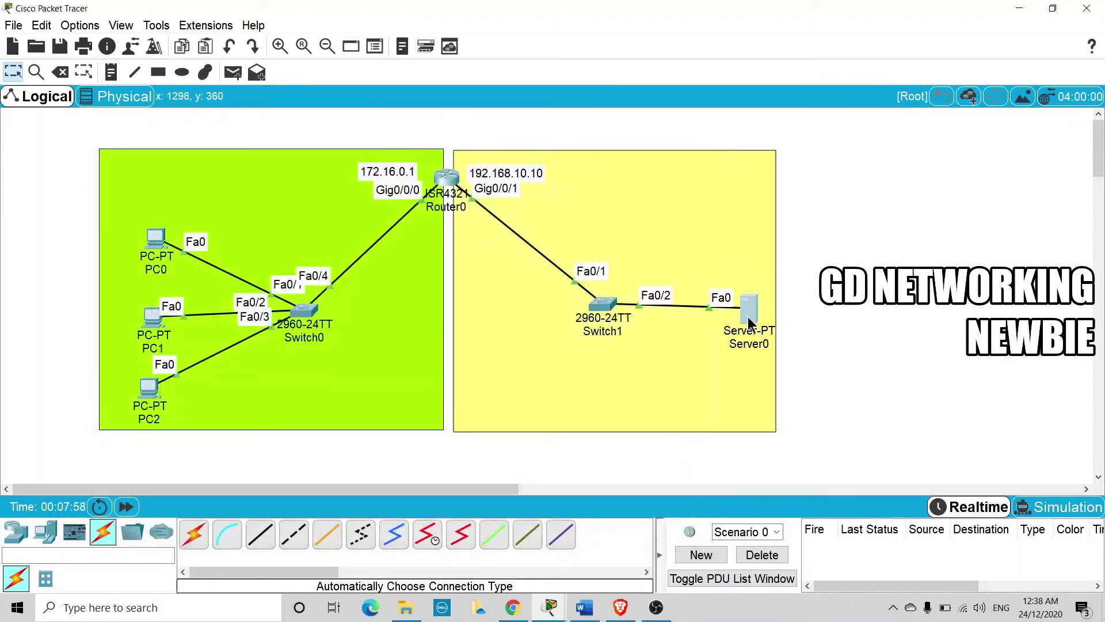
# Set PC0's IP Configuration to DHCP, which yields only APIPA 169.254.196.55, then close it
pyautogui.click(154, 240)
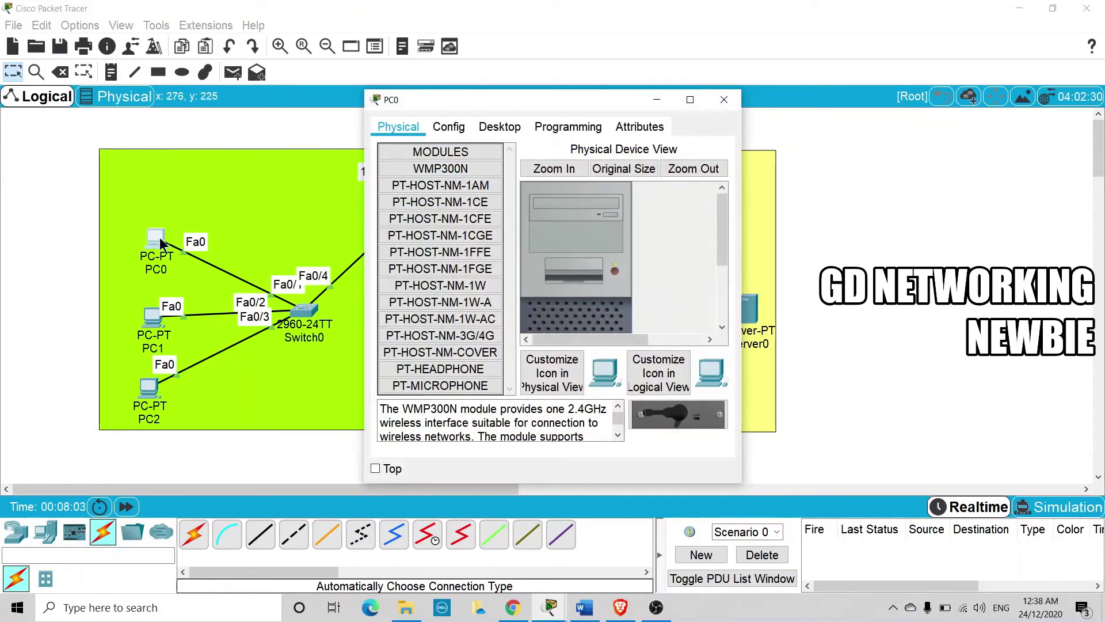
pyautogui.click(488, 133)
pyautogui.click(406, 182)
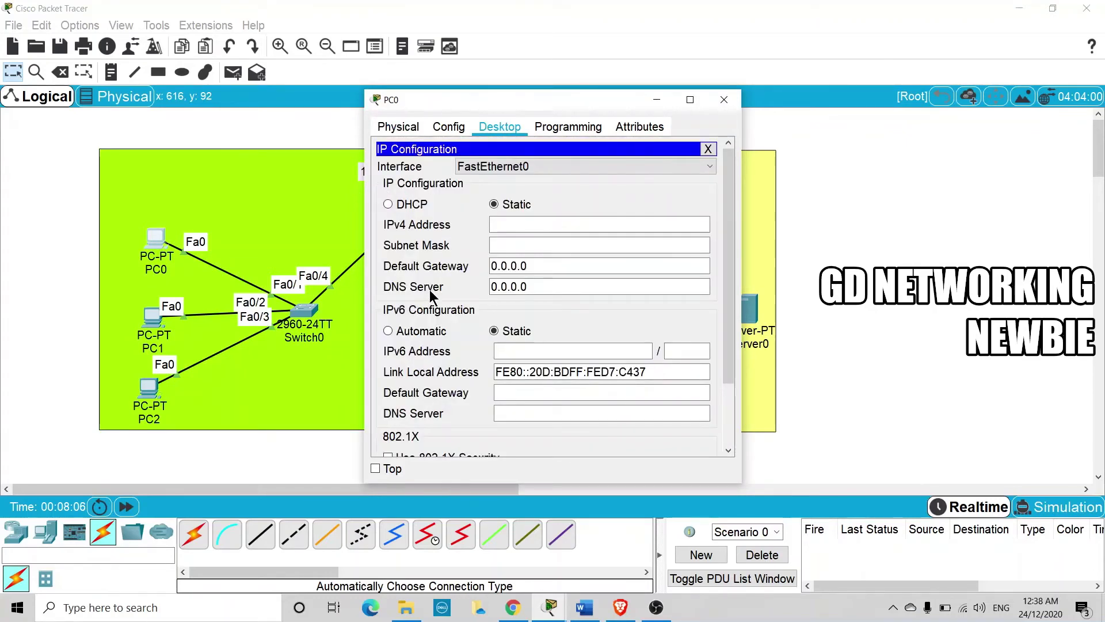
pyautogui.click(395, 205)
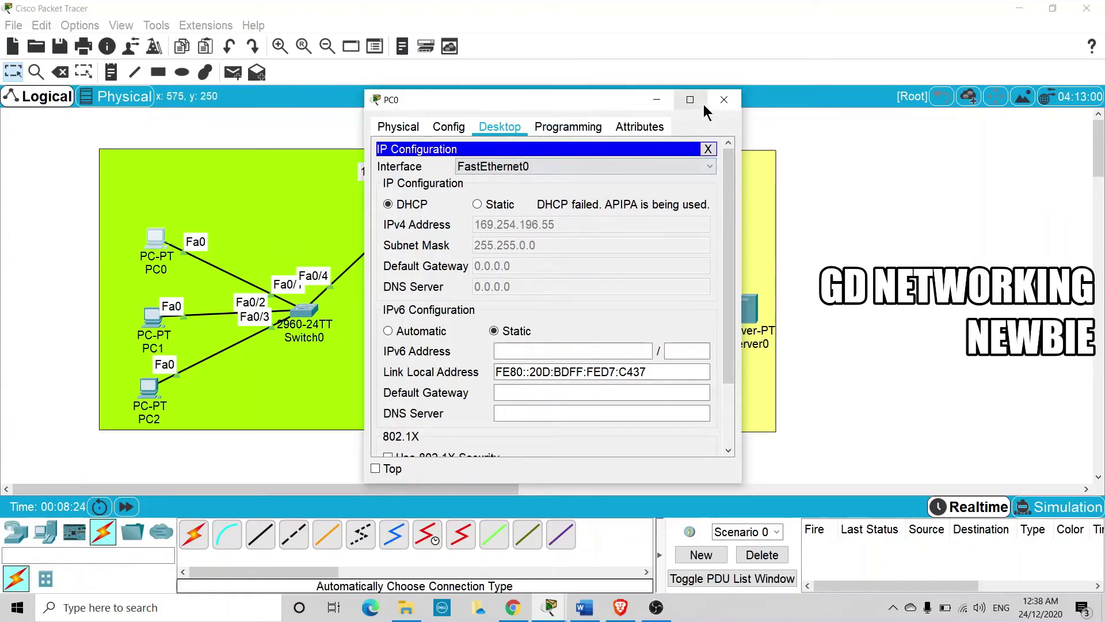
pyautogui.click(720, 101)
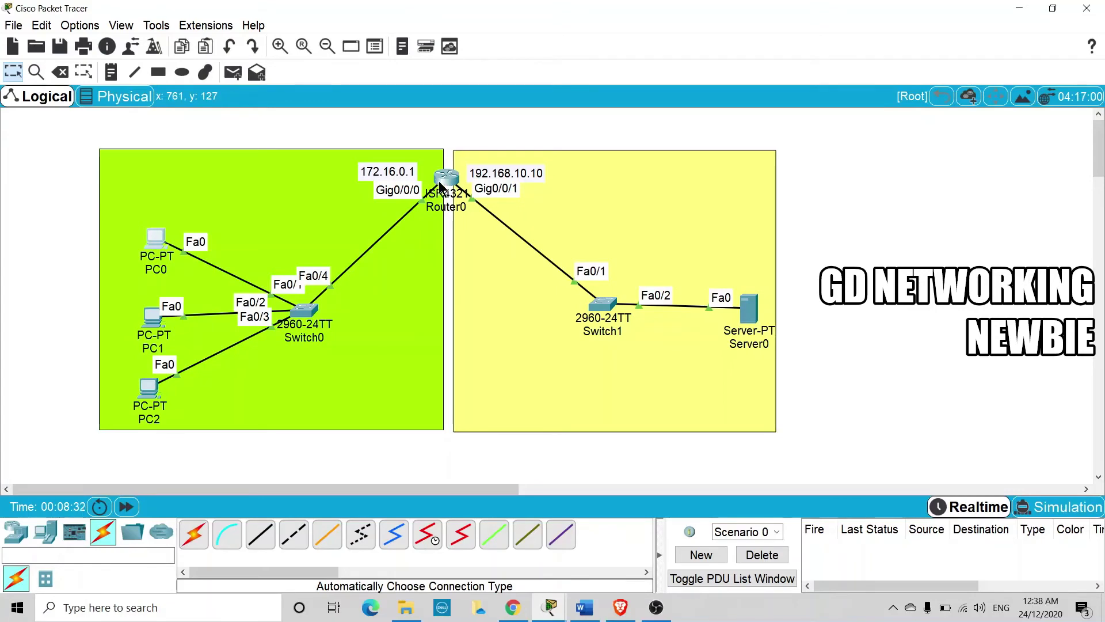
pyautogui.moveTo(440, 185)
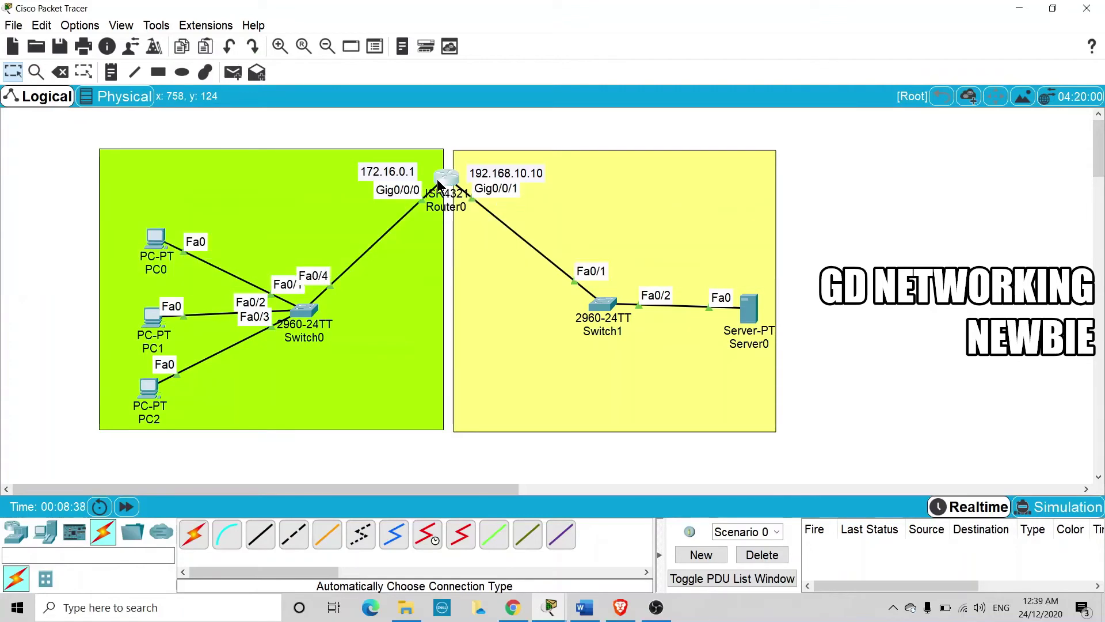
# Enter configuration of Router0's interface g0/0/0 in the CLI
pyautogui.click(438, 183)
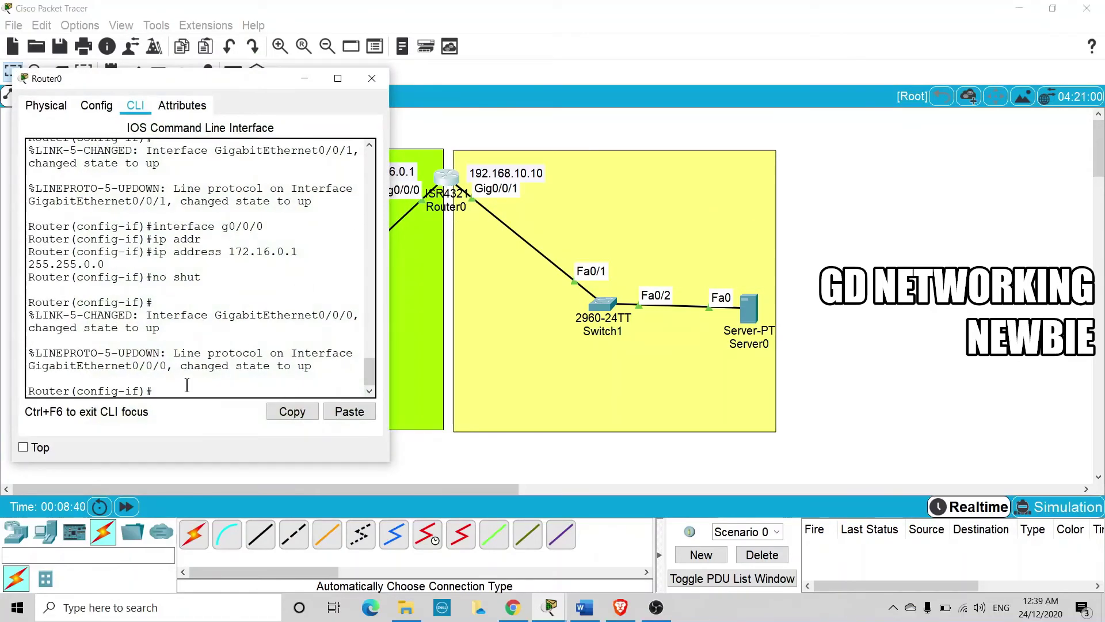
pyautogui.press('Return')
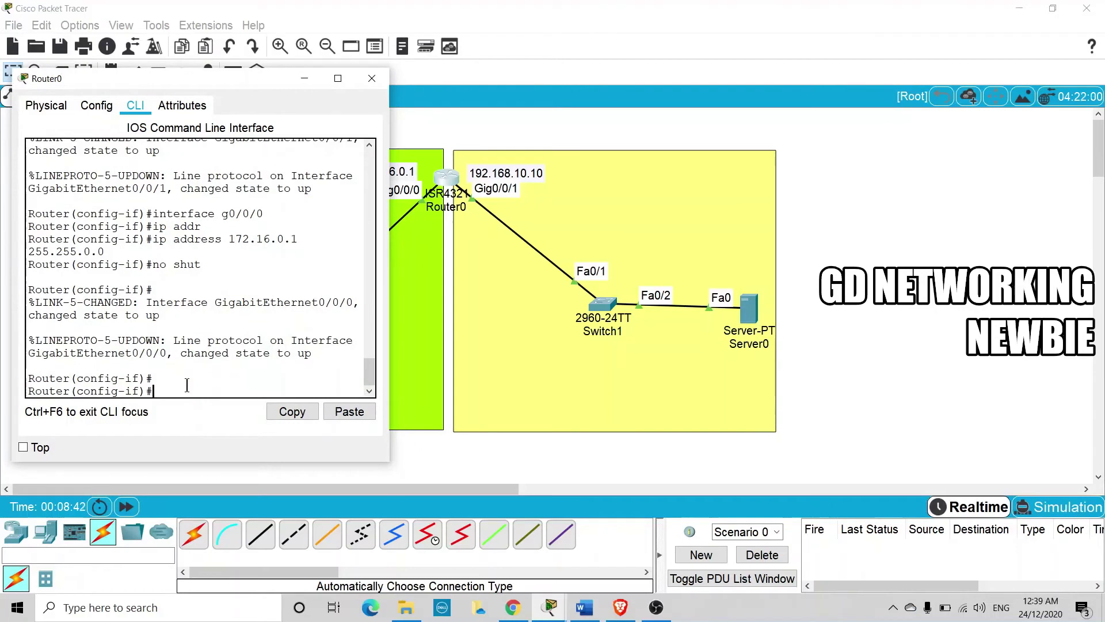
pyautogui.write('inter')
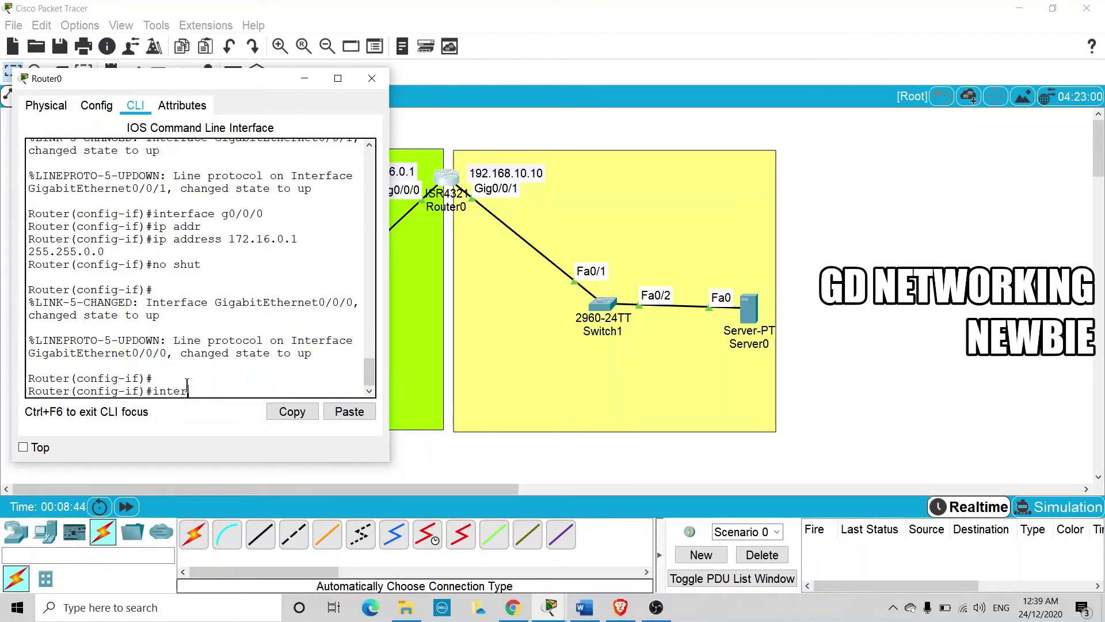
pyautogui.write('face g0/0/0')
pyautogui.press('Return')
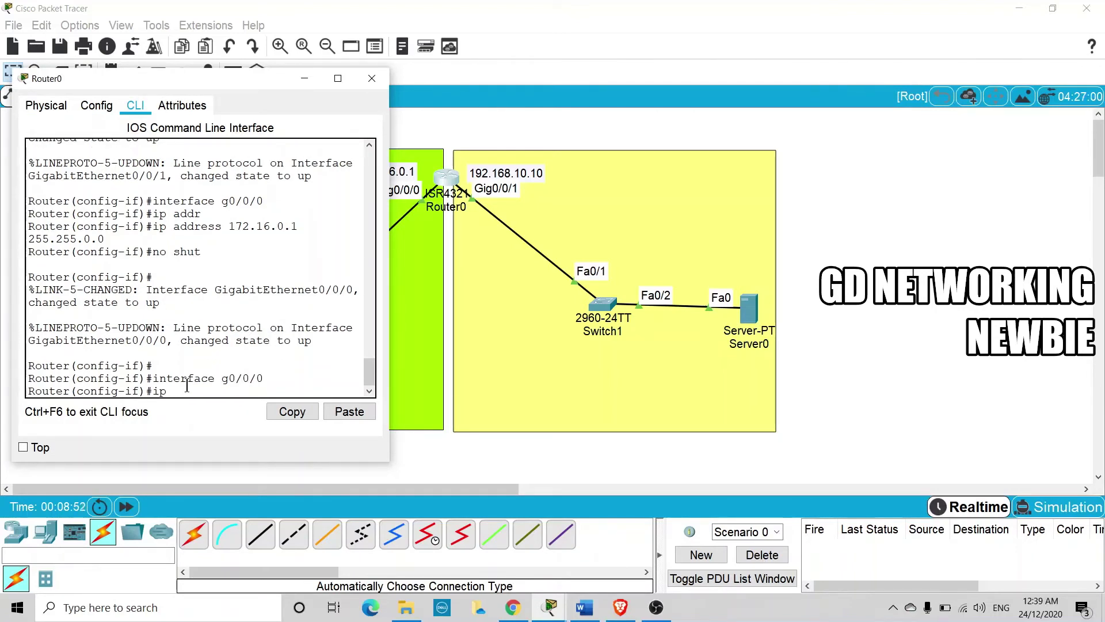
# Prepare the command ip helper-address 192.168.10.1, using ? help and Tab completion
pyautogui.press('Tab')
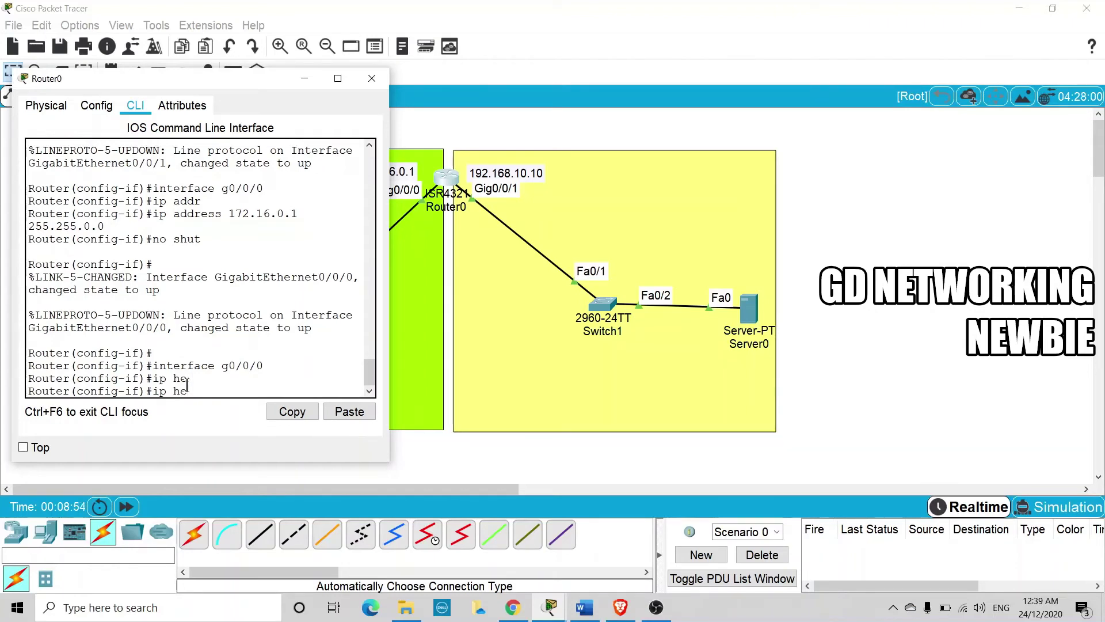
pyautogui.press('Tab')
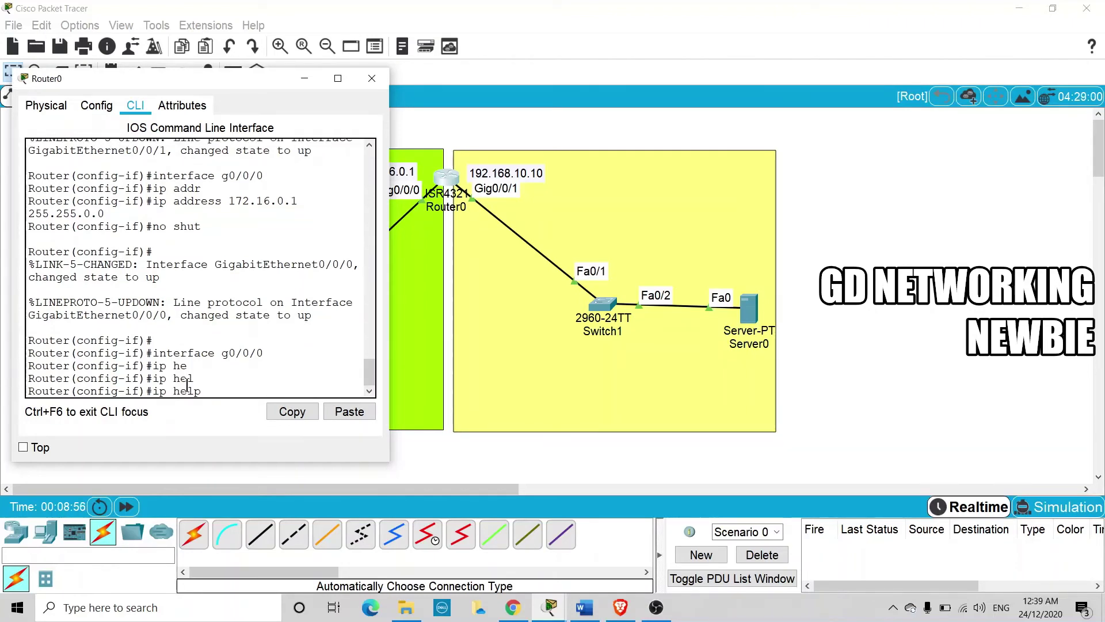
pyautogui.press('BackSpace')
pyautogui.press('BackSpace')
pyautogui.press('BackSpace')
pyautogui.press('BackSpace')
pyautogui.write('?')
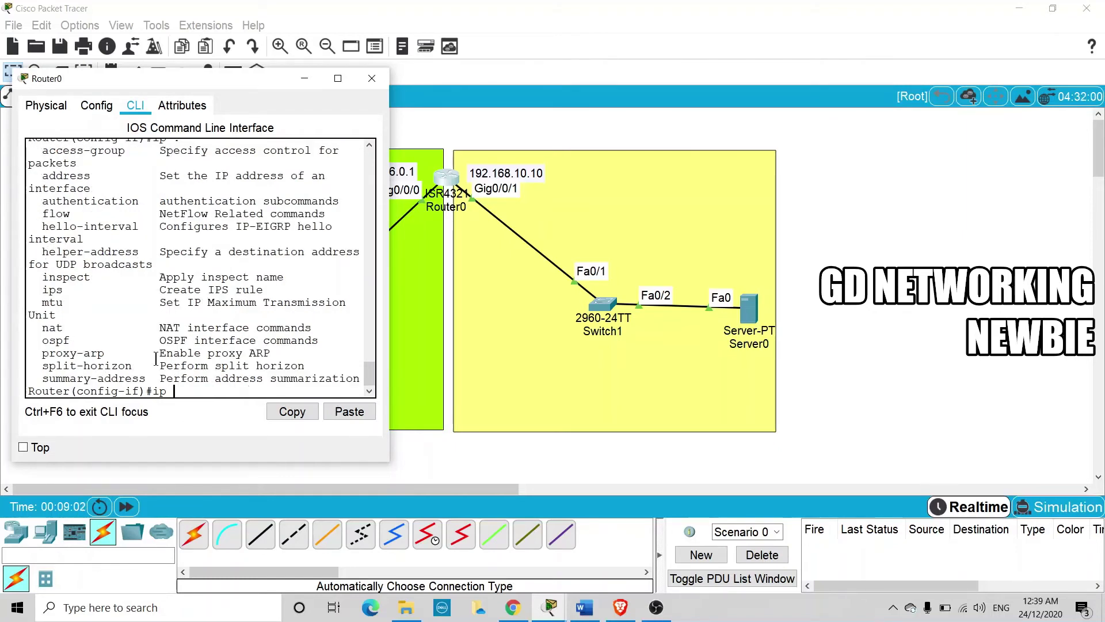
pyautogui.moveTo(42, 252); pyautogui.dragTo(138, 253)
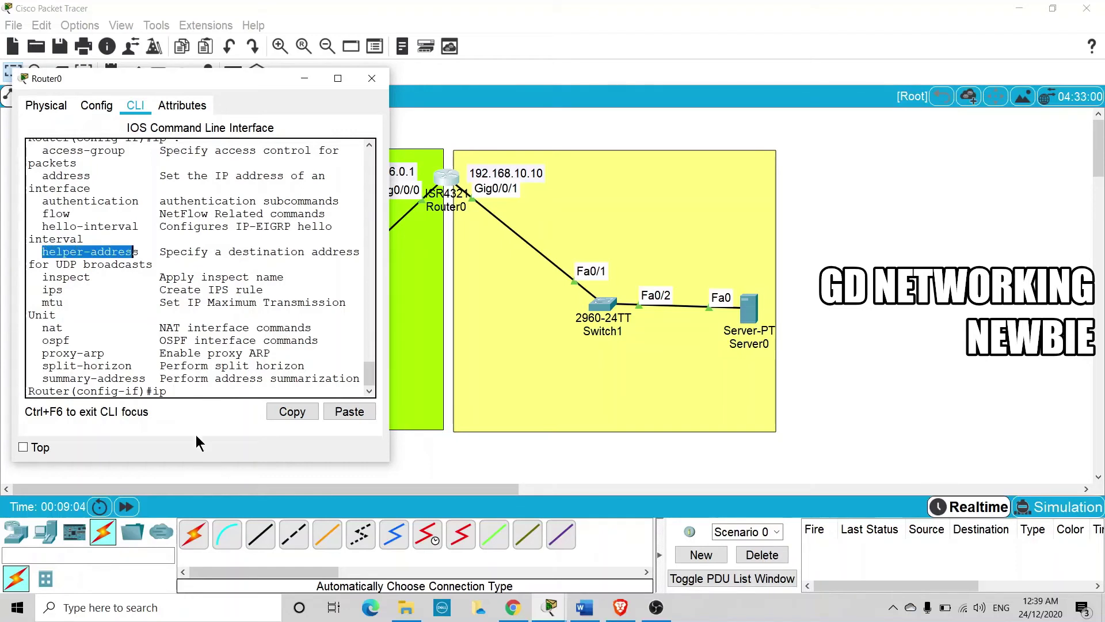
pyautogui.click(185, 391)
pyautogui.write('h')
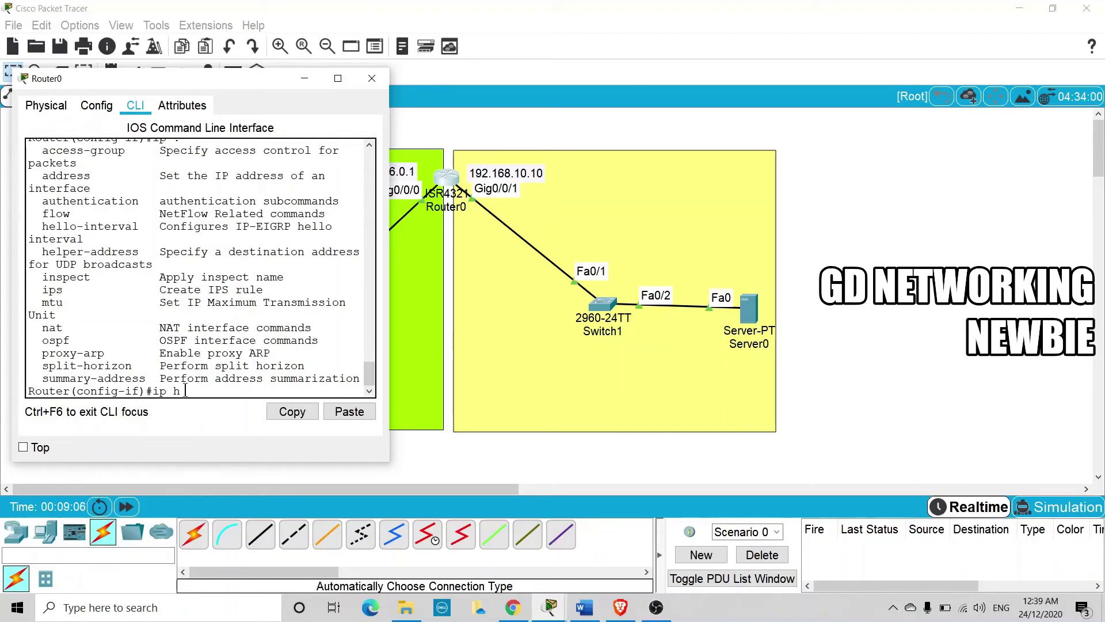
pyautogui.write('elper-a')
pyautogui.press('Tab')
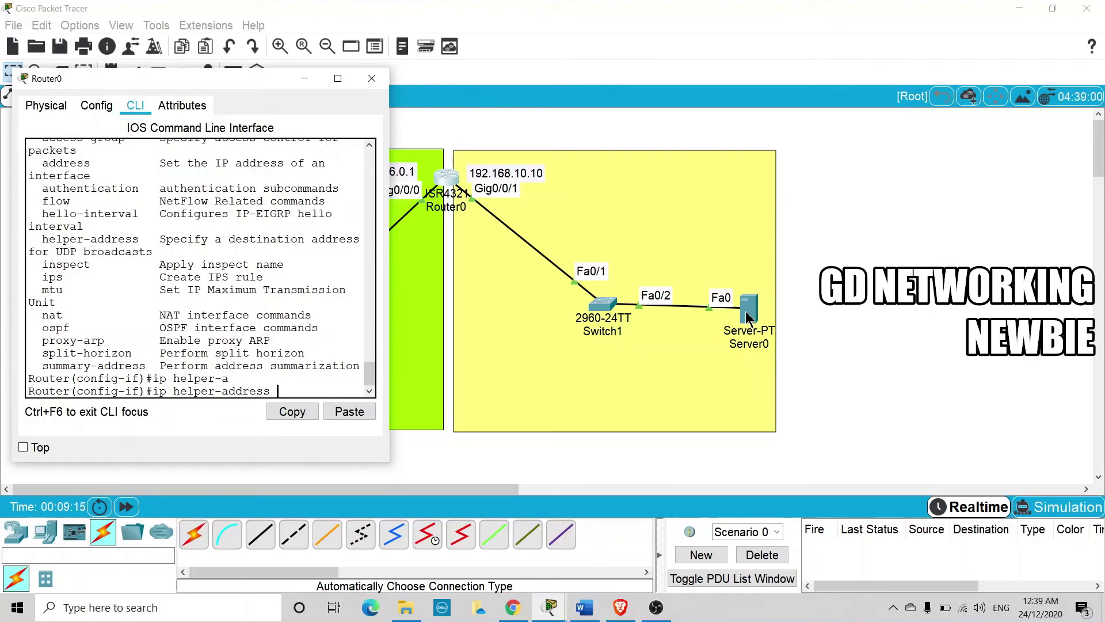
pyautogui.write('192.168.10.1')
pyautogui.click(305, 79)
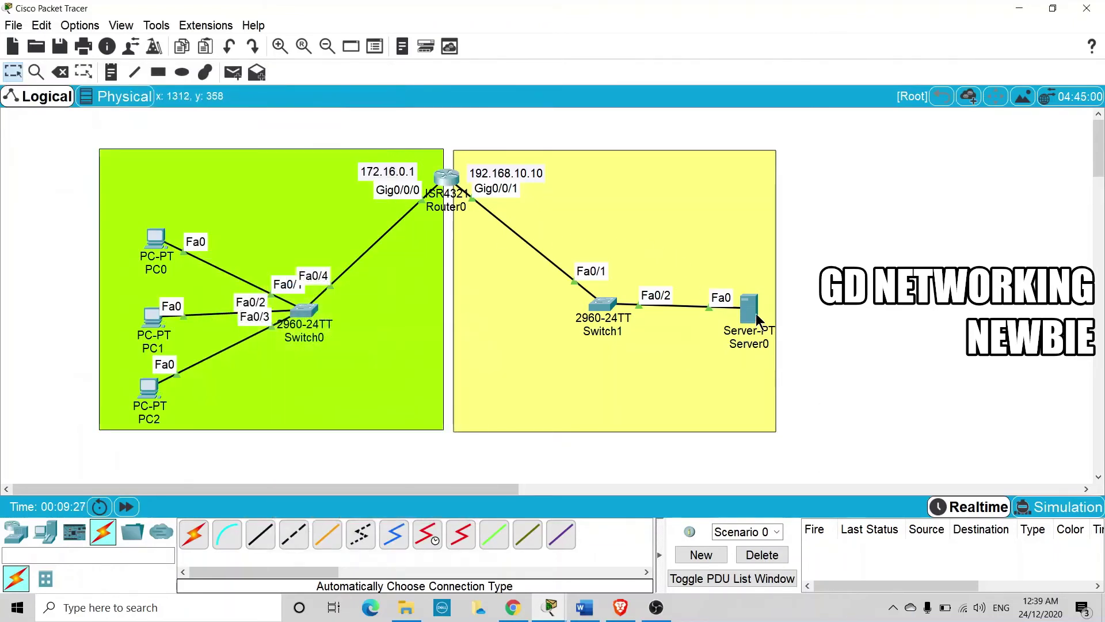
# Apply ip helper-address 192.168.10.1 on Router0's g0/0/0, then exit configuration with Ctrl+Z
pyautogui.moveTo(757, 317)
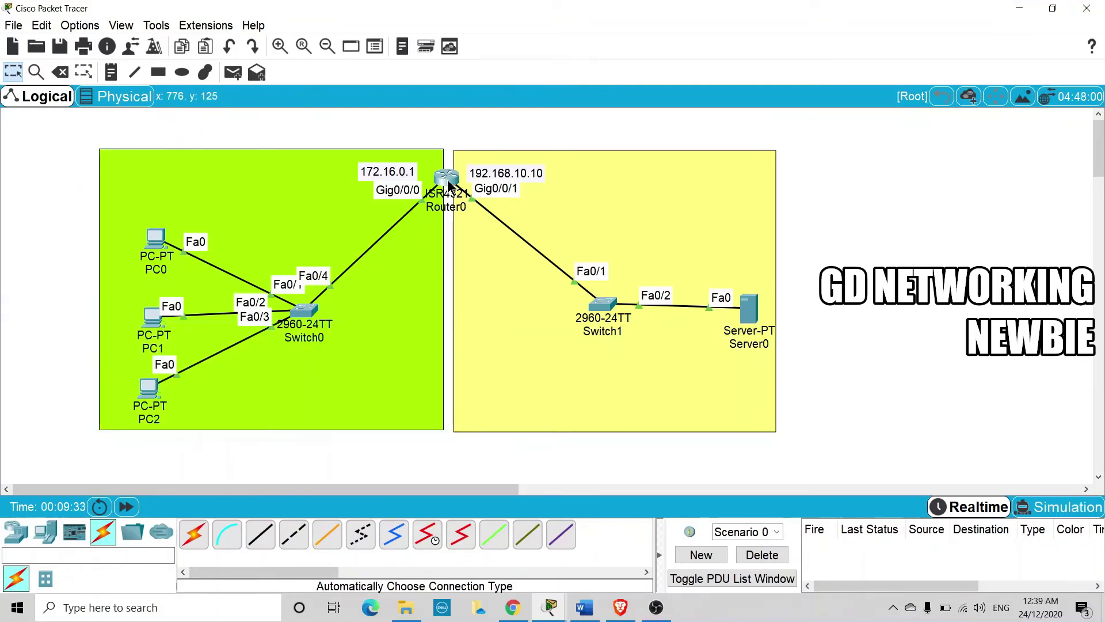
pyautogui.click(446, 180)
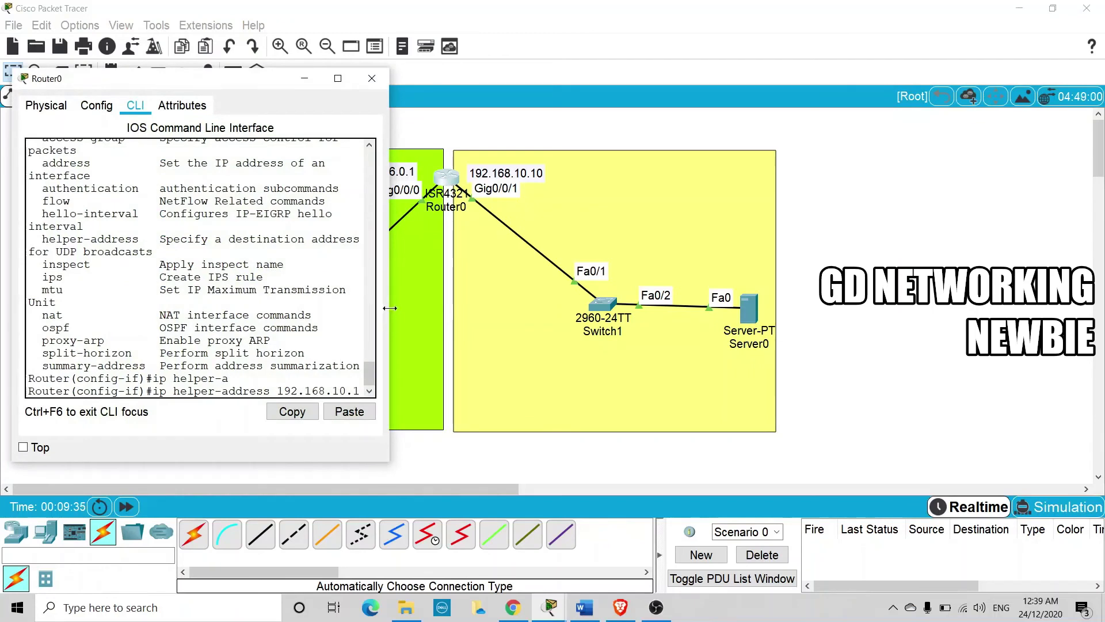
pyautogui.moveTo(390, 308); pyautogui.dragTo(424, 308)
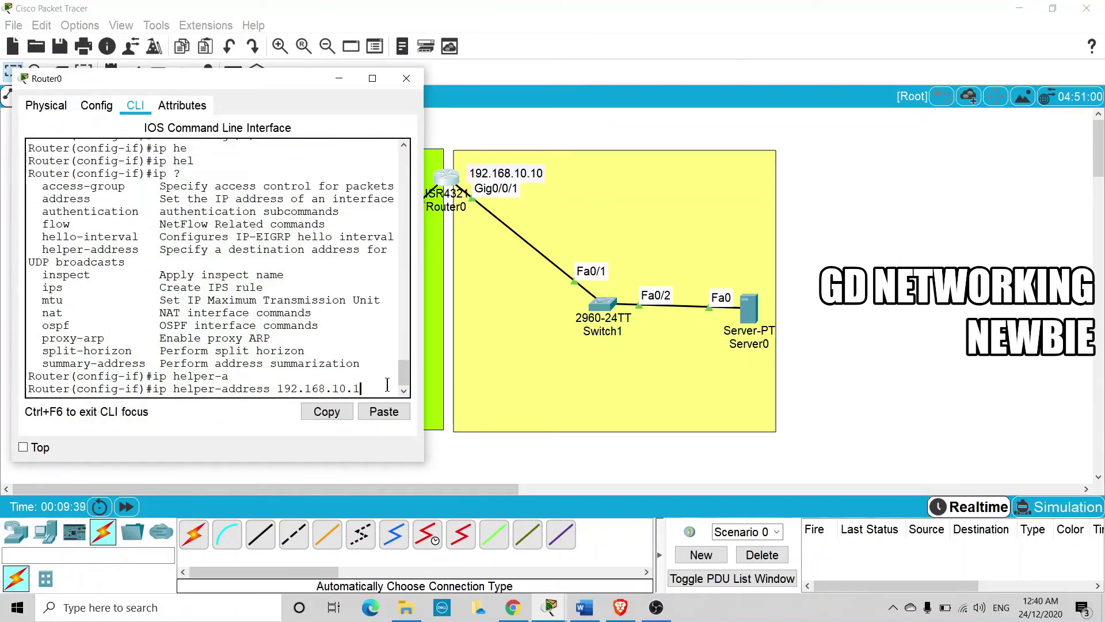
pyautogui.press('Return')
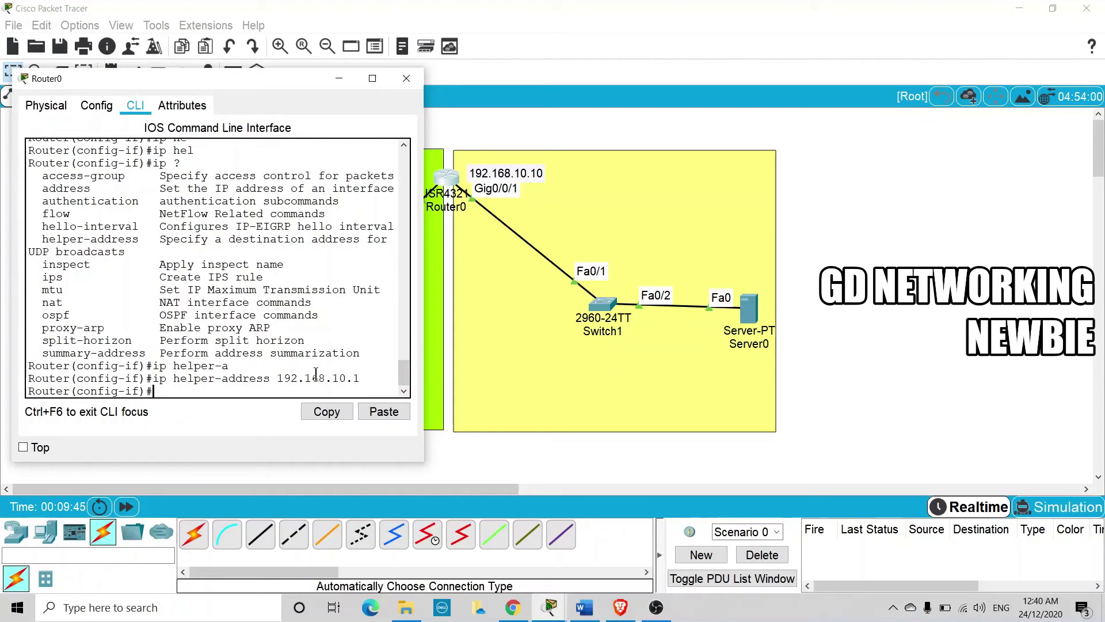
pyautogui.hotkey('ctrl', 'z')
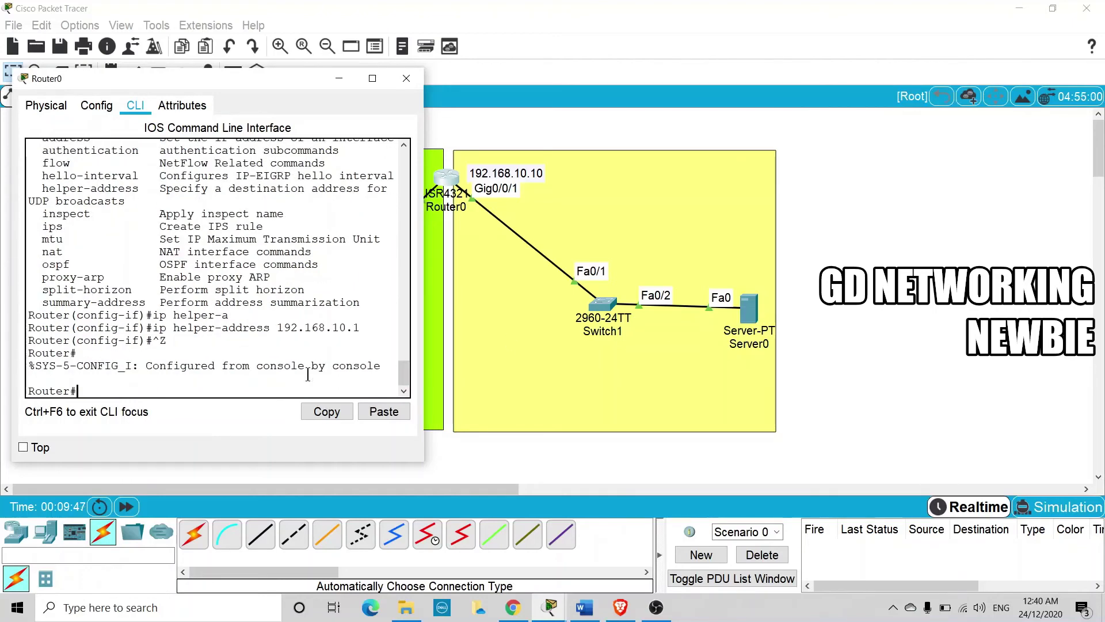
pyautogui.click(338, 82)
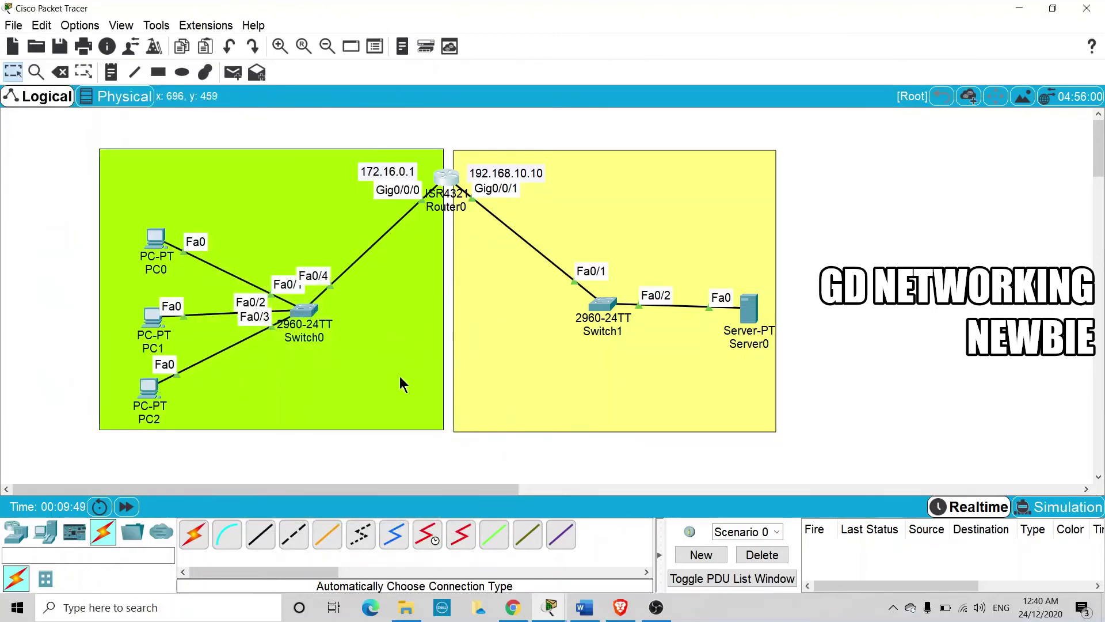
# Toggle PC0's IP Configuration from Static to DHCP, leasing 172.16.0.10 with gateway 172.16.0.1
pyautogui.click(156, 243)
pyautogui.click(394, 184)
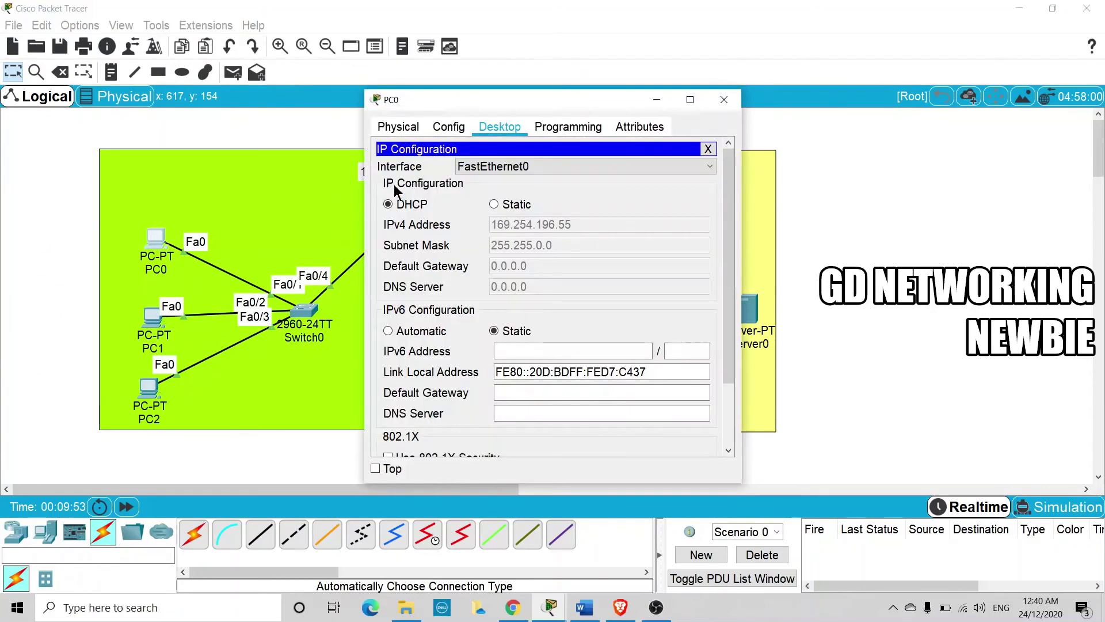
pyautogui.click(494, 205)
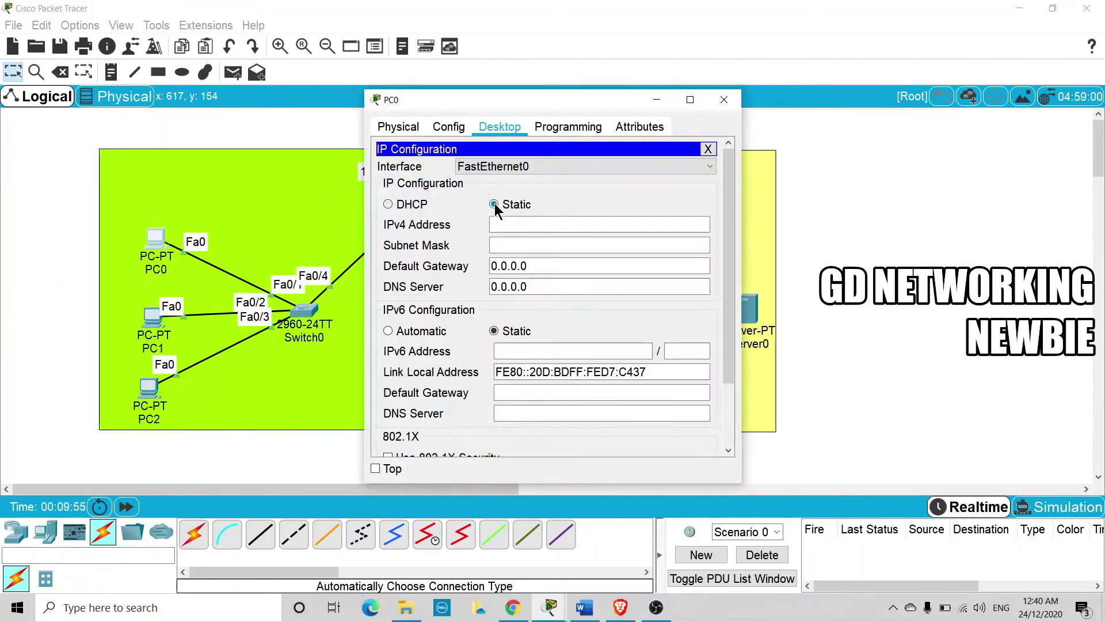
pyautogui.click(388, 205)
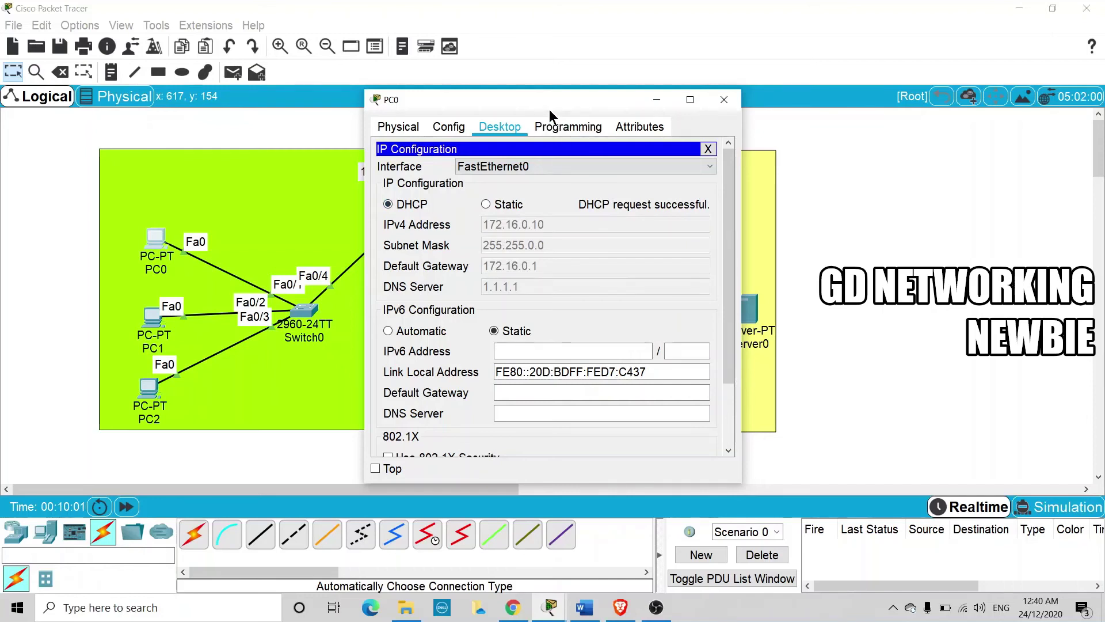
pyautogui.moveTo(550, 106); pyautogui.dragTo(500, 108)
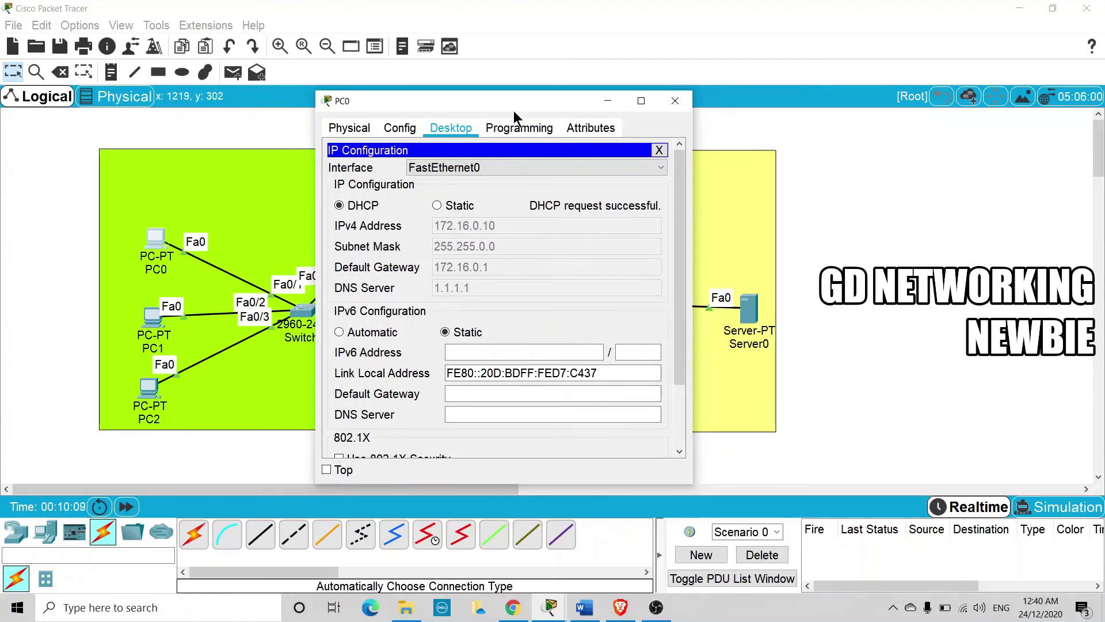
pyautogui.moveTo(514, 111); pyautogui.dragTo(483, 115)
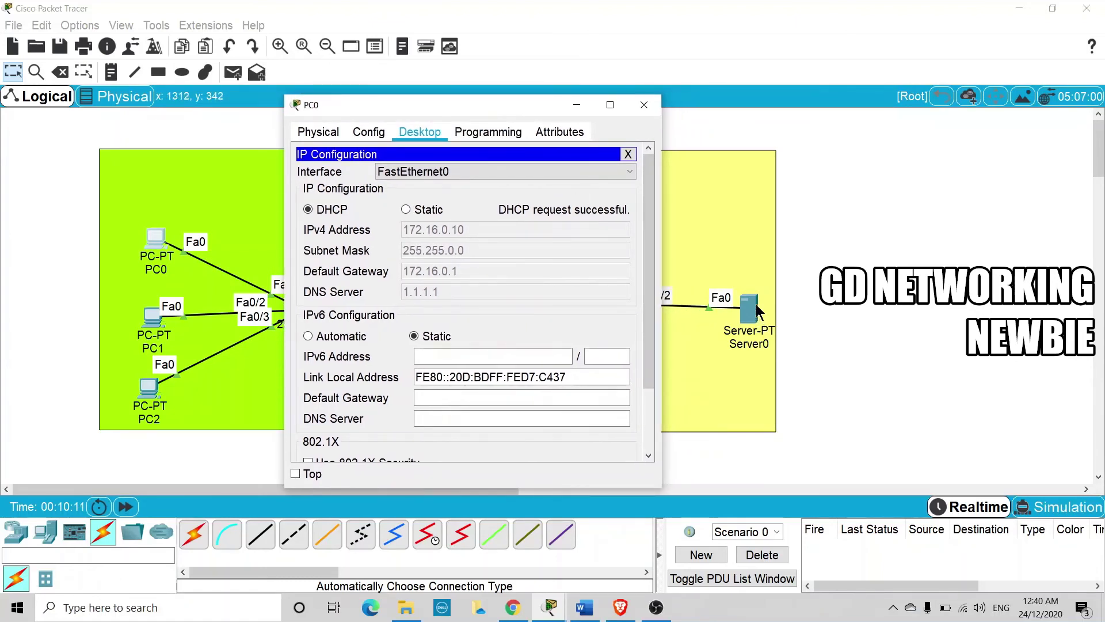
# Close PC0 and set PC1's IP Configuration to DHCP
pyautogui.click(640, 113)
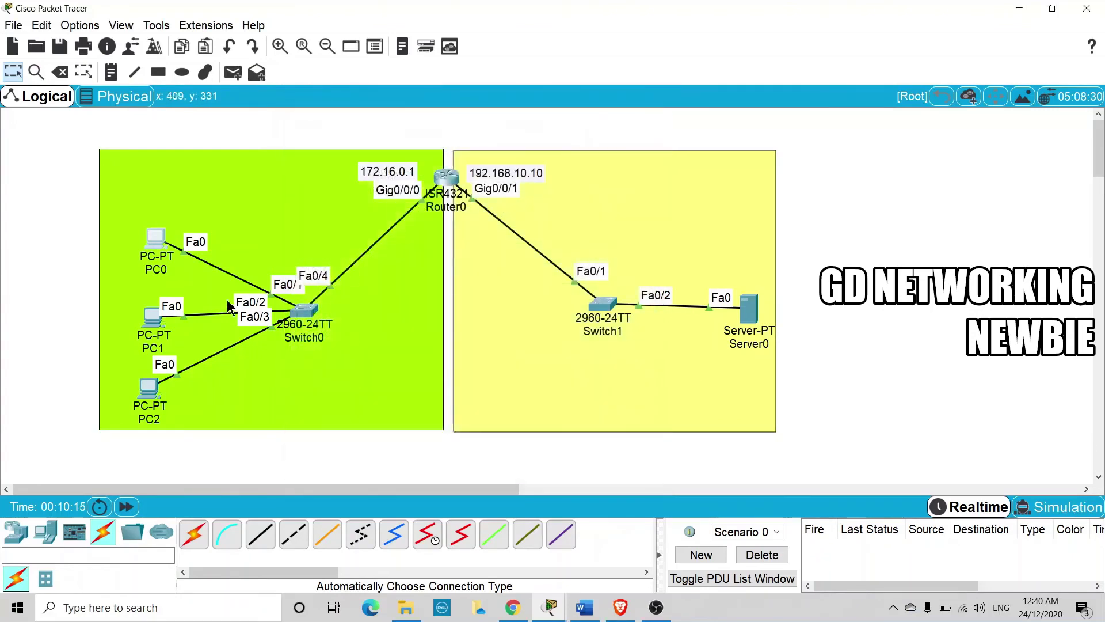
pyautogui.click(163, 319)
pyautogui.click(496, 128)
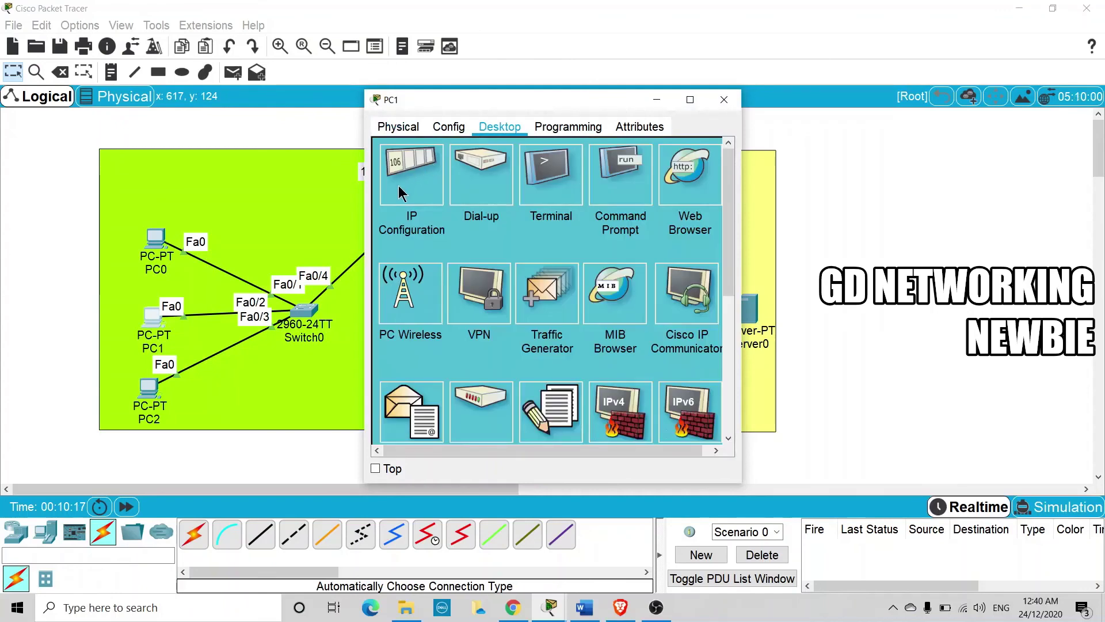
pyautogui.click(402, 183)
pyautogui.click(388, 204)
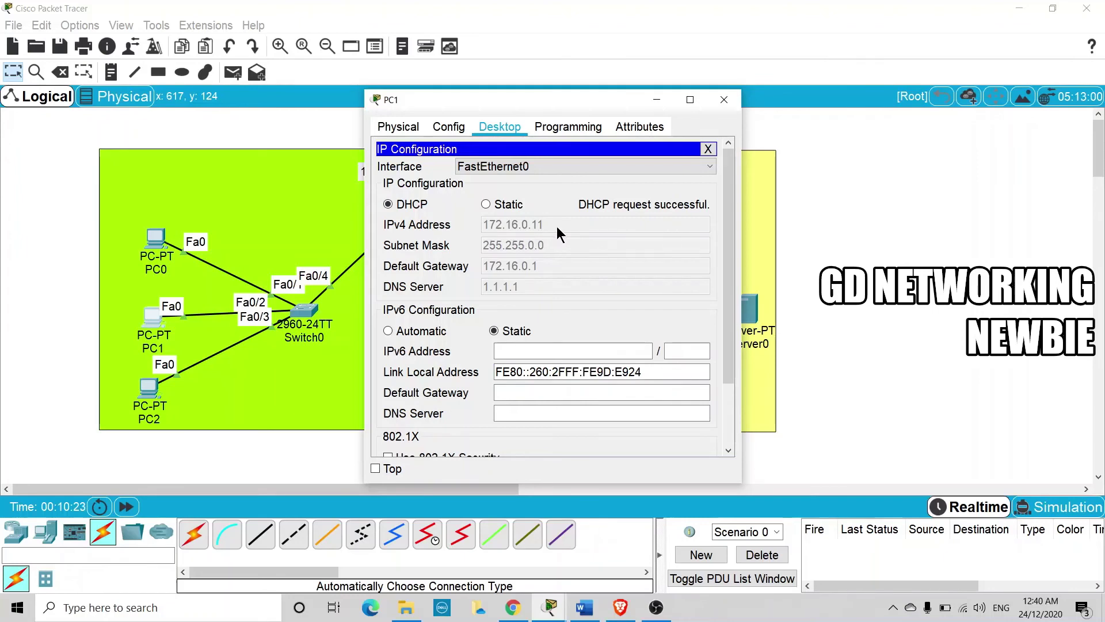
pyautogui.doubleClick(173, 386)
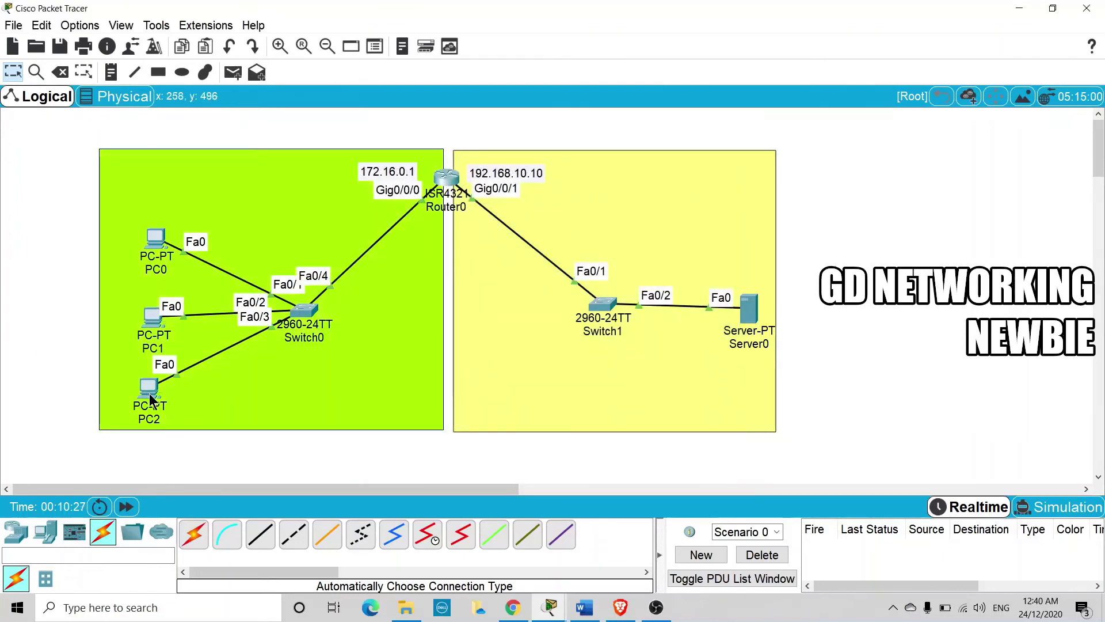
pyautogui.click(32, 377)
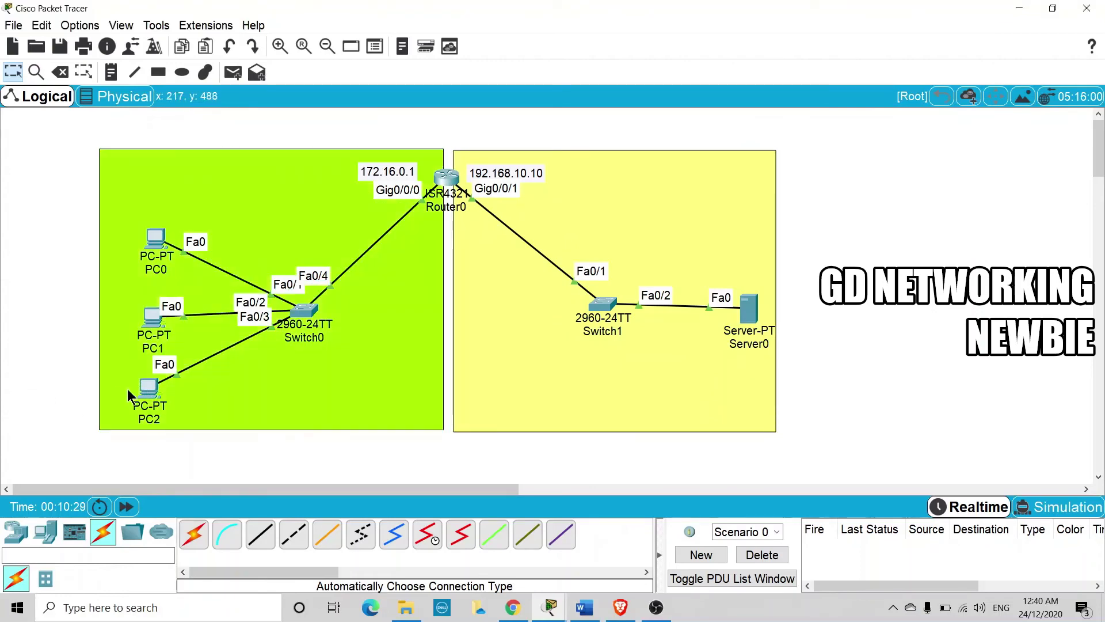
# Switch PC2 to DHCP so it leases 172.16.0.12, then open Server0's window
pyautogui.click(148, 387)
pyautogui.click(485, 127)
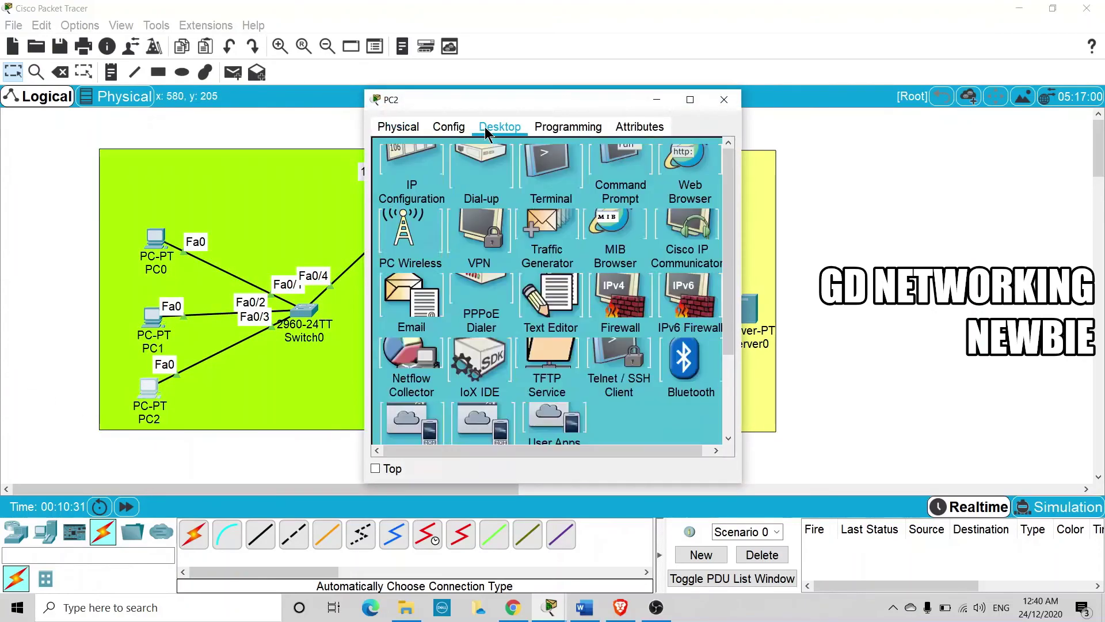
pyautogui.click(413, 162)
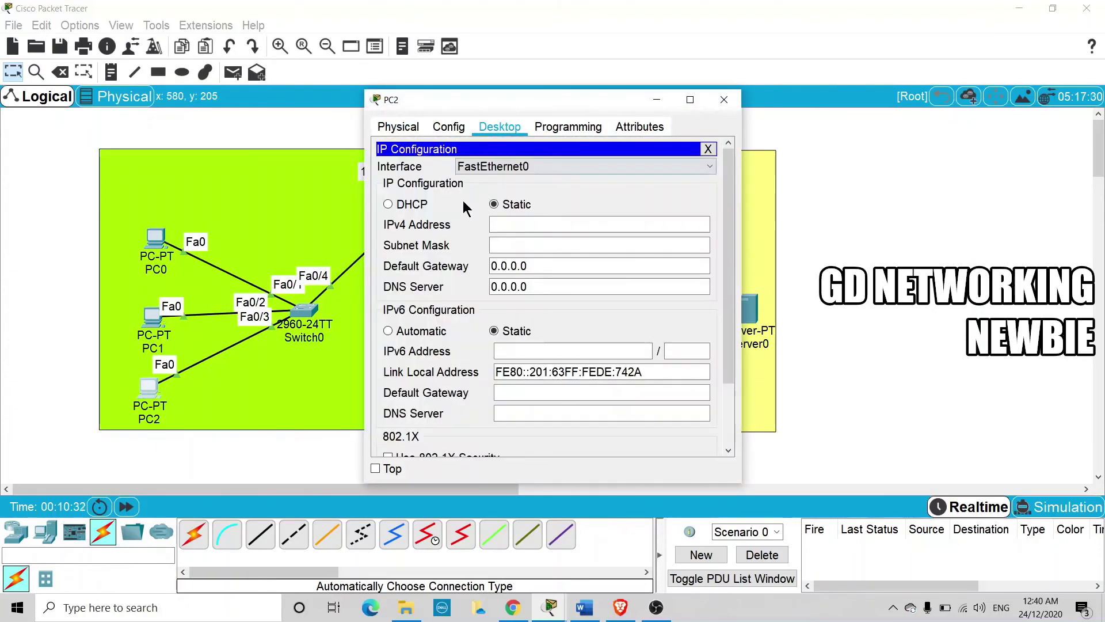
pyautogui.click(412, 208)
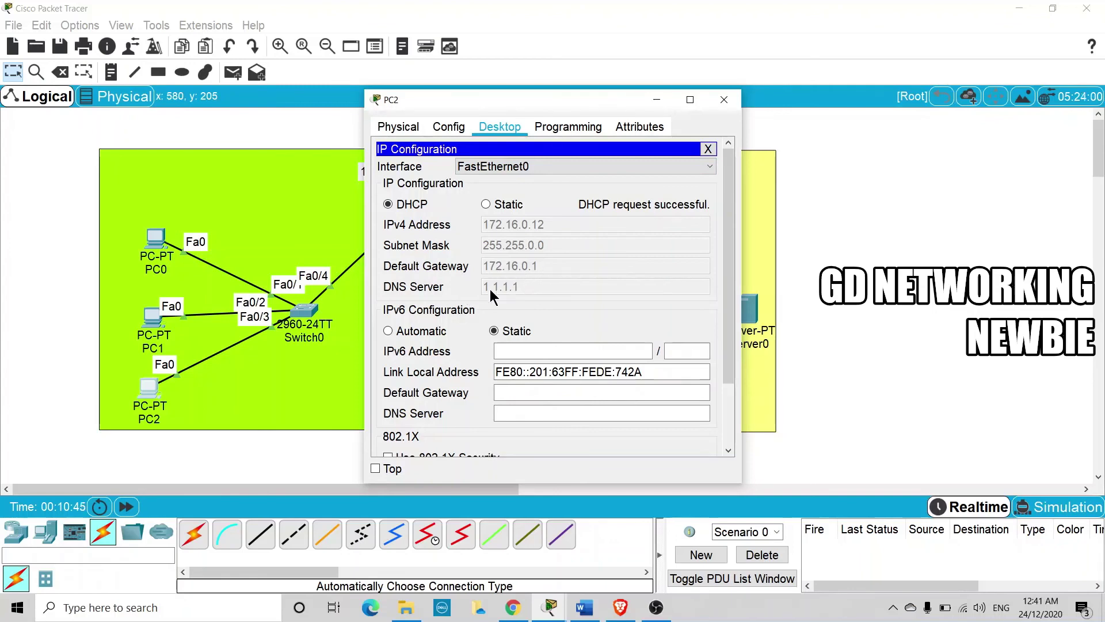
pyautogui.click(714, 108)
pyautogui.click(745, 320)
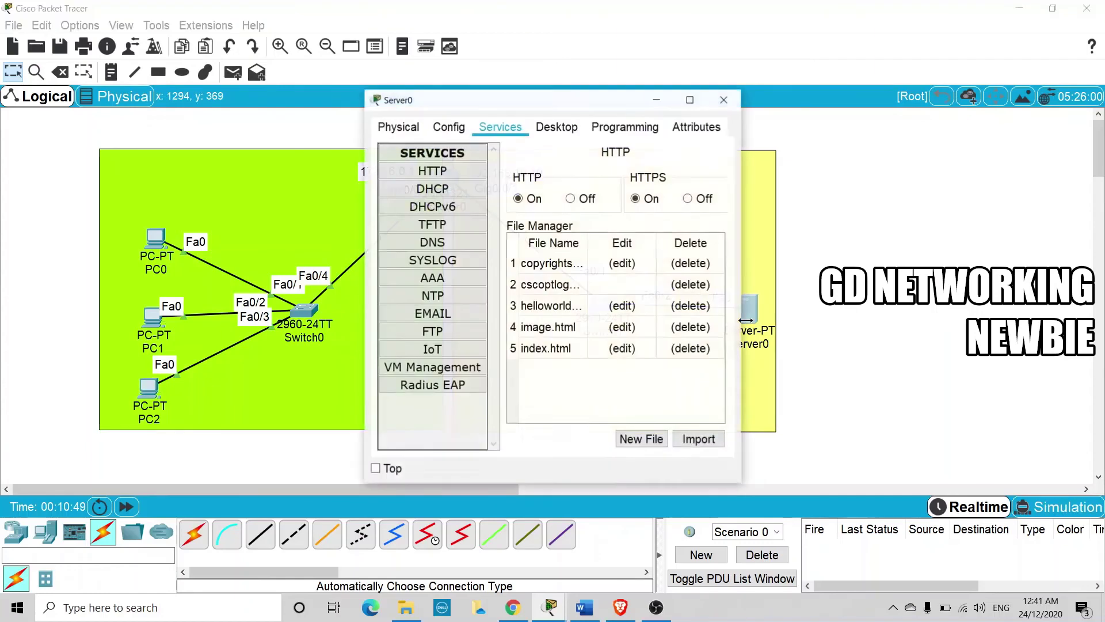
# Review all of serverPool's DHCP fields on Server0, then close the server window
pyautogui.click(433, 190)
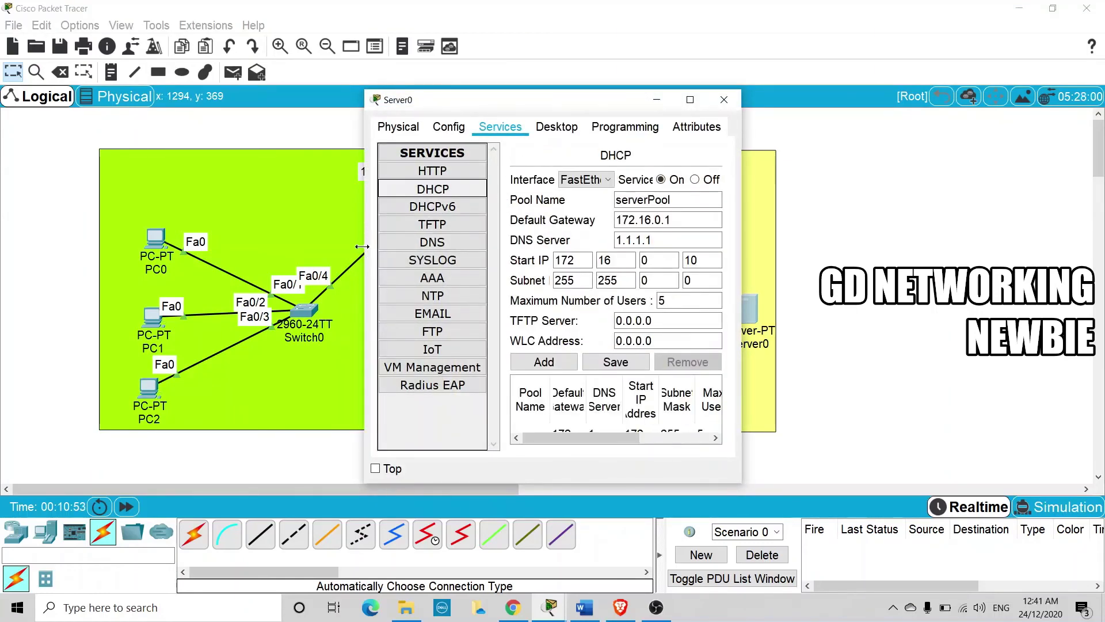
pyautogui.moveTo(362, 246); pyautogui.dragTo(87, 247)
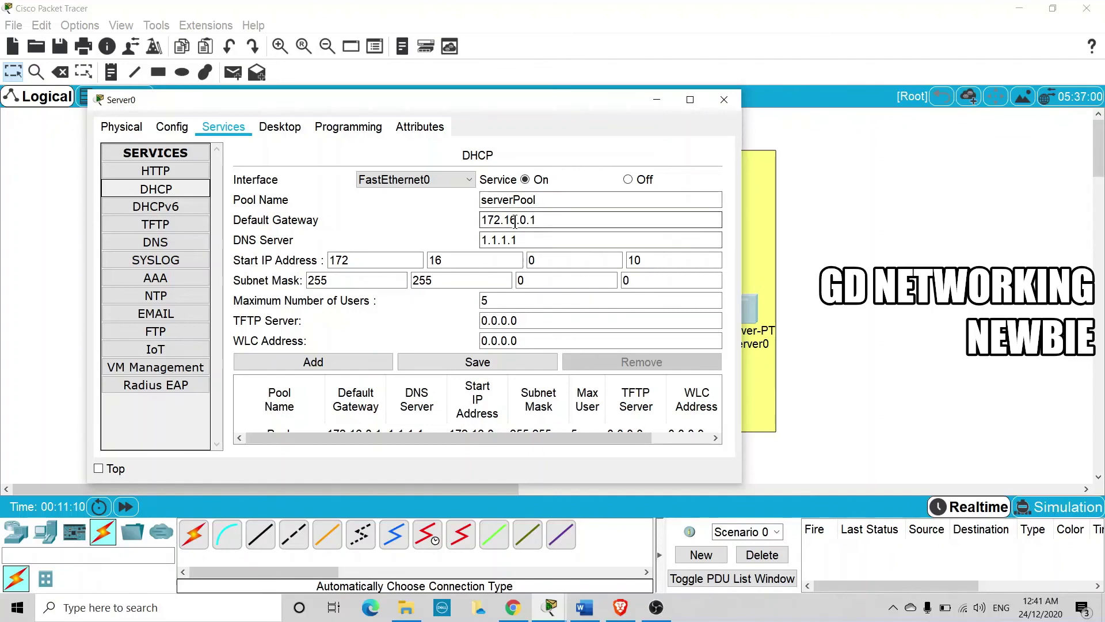
pyautogui.click(723, 100)
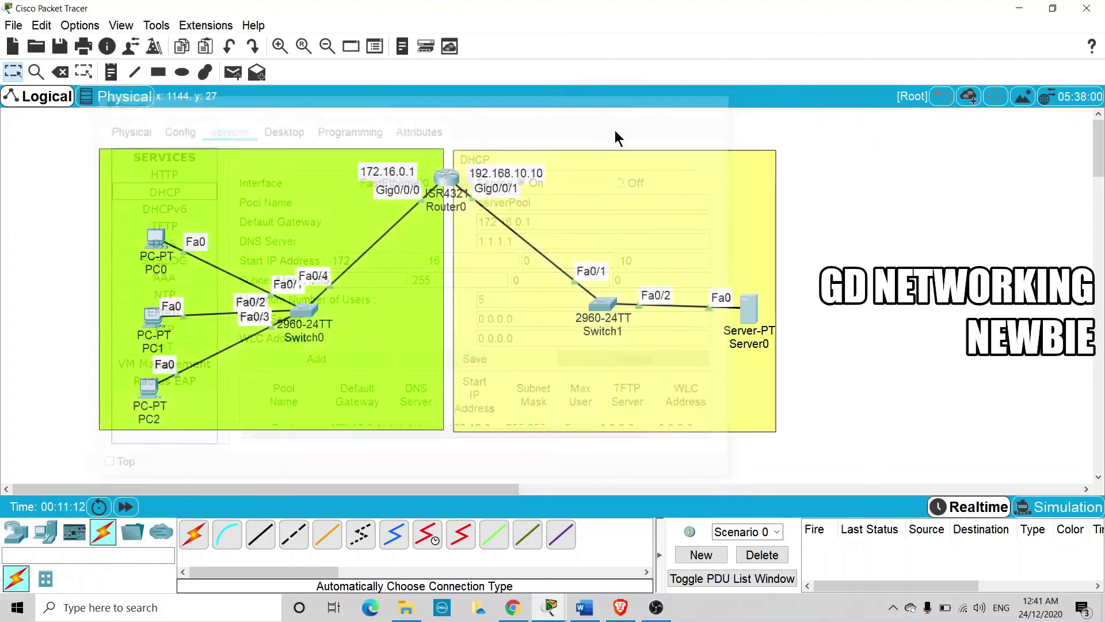